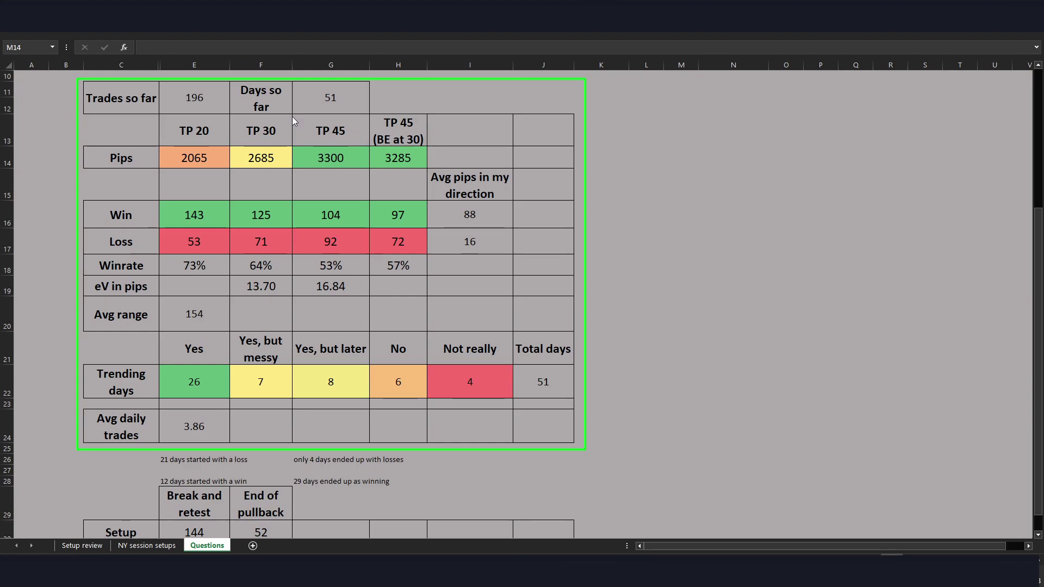
Outline the two TP 45 columns in green and box the 53% win rate plus the win, loss and pips figures
mouse_move(292, 115)
mouse_down()
mouse_move(316, 226)
mouse_move(370, 293)
mouse_move(417, 308)
mouse_move(431, 298)
mouse_up()
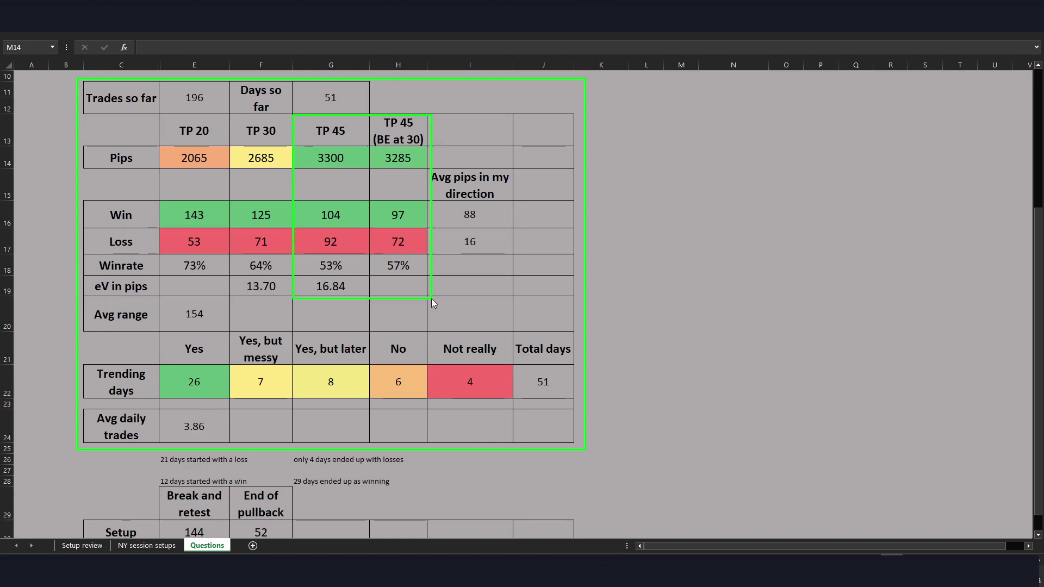
drag(304, 252, 345, 278)
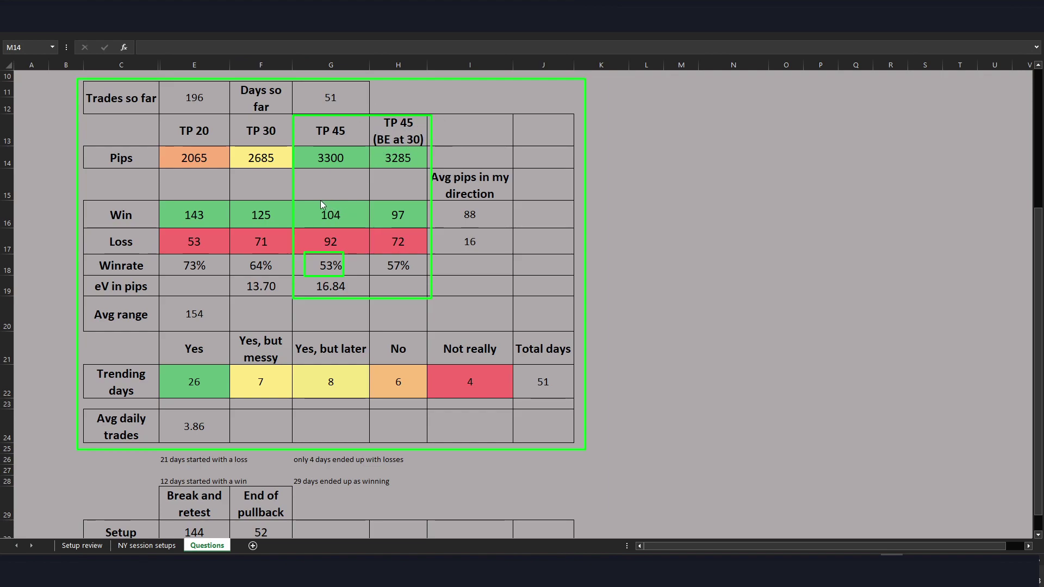
drag(398, 220, 410, 228)
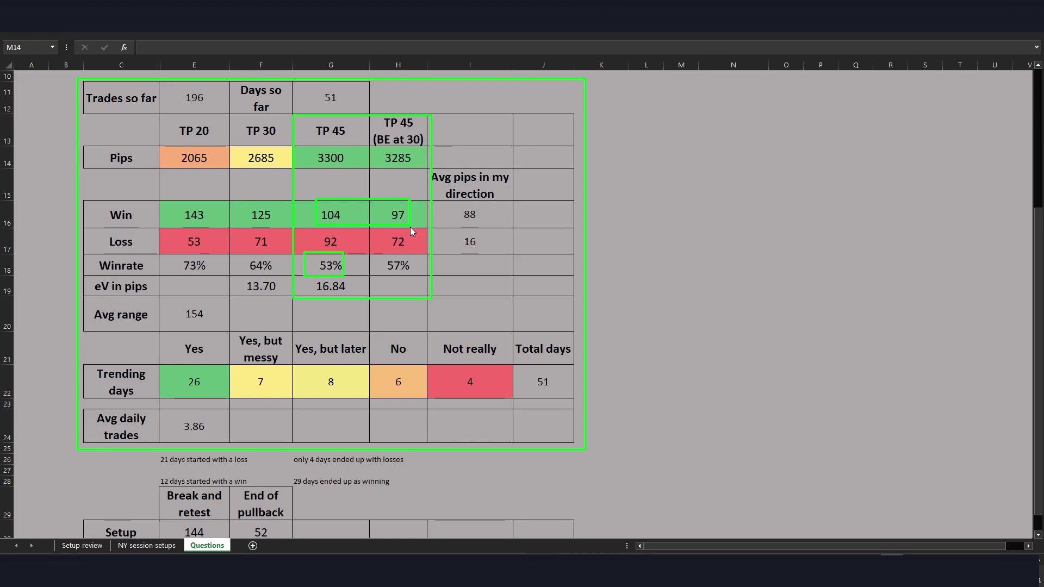
mouse_move(317, 232)
mouse_down()
mouse_move(369, 256)
mouse_move(421, 254)
mouse_move(409, 253)
mouse_up()
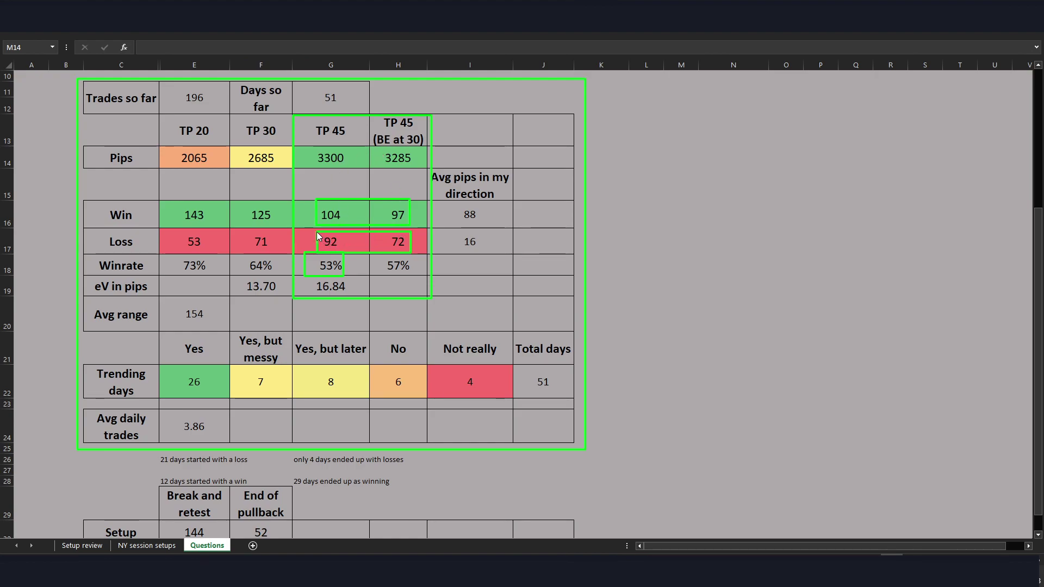
mouse_move(308, 142)
mouse_down()
mouse_move(397, 172)
mouse_move(311, 140)
mouse_up()
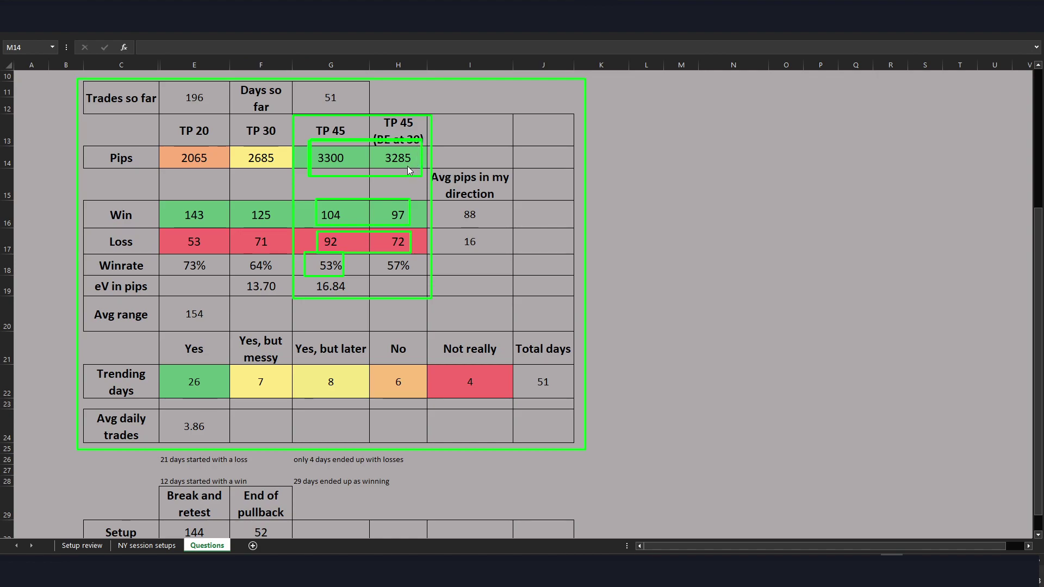
Undo the green boxes over the TP 45 columns, keeping the outline around the whole table
key(ctrl+z)
key(ctrl+z)
key(ctrl+z)
key(ctrl+z)
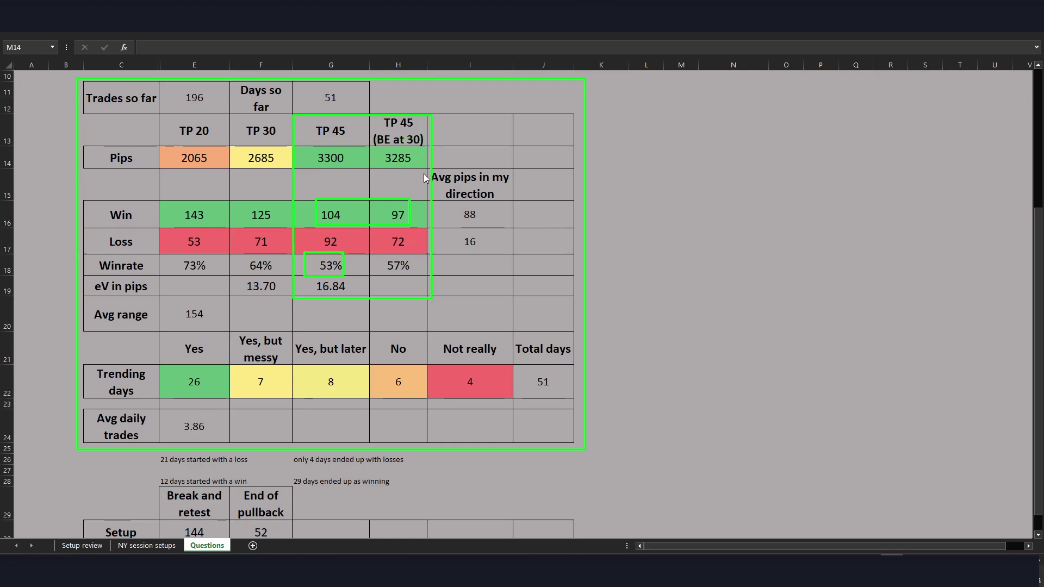
key(ctrl+z)
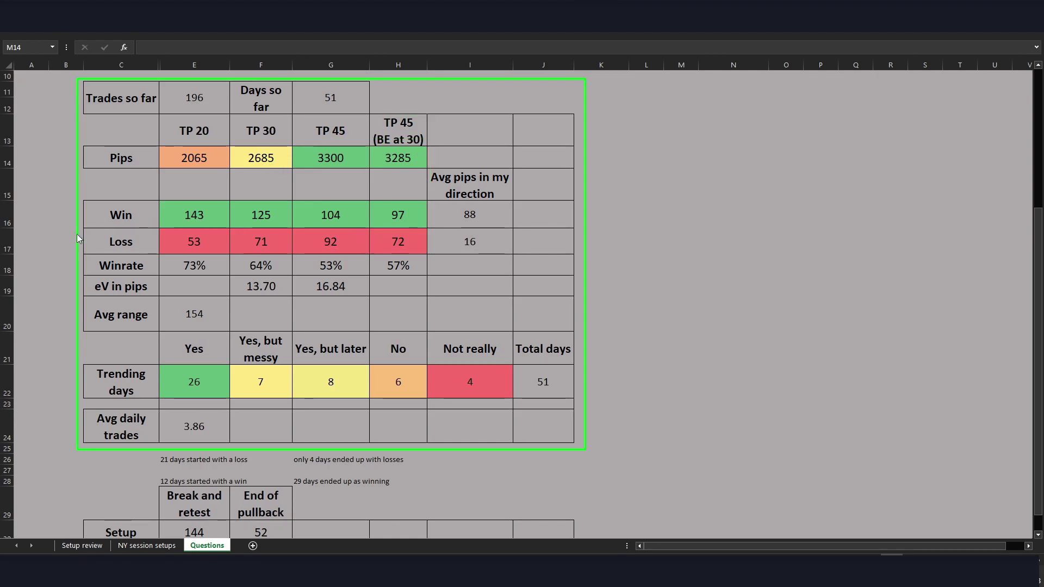
Box the TP 45 headers and the TP 45 eV in pips value in green, undoing each box
drag(291, 114, 405, 157)
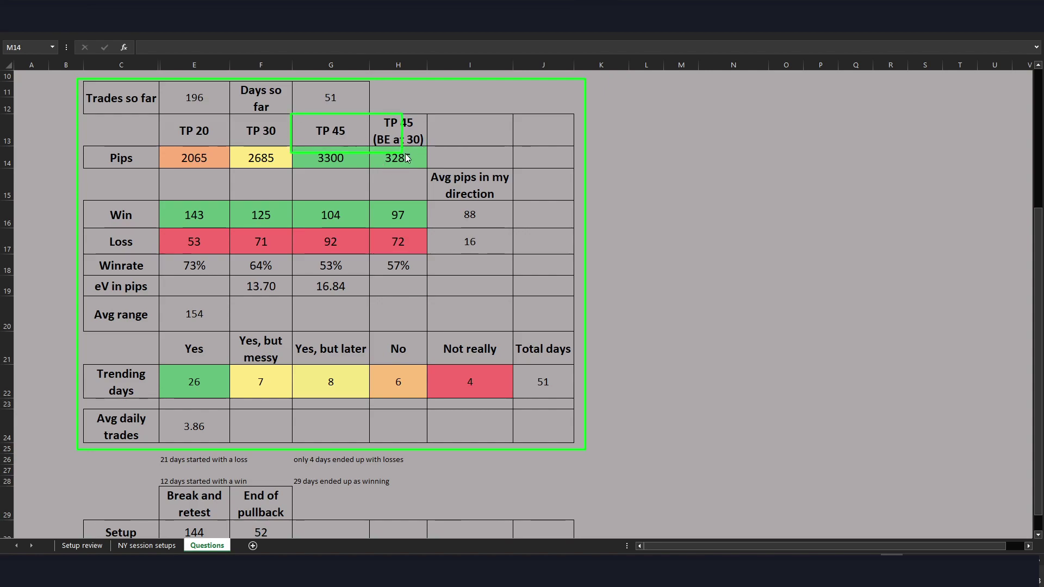
key(ctrl+z)
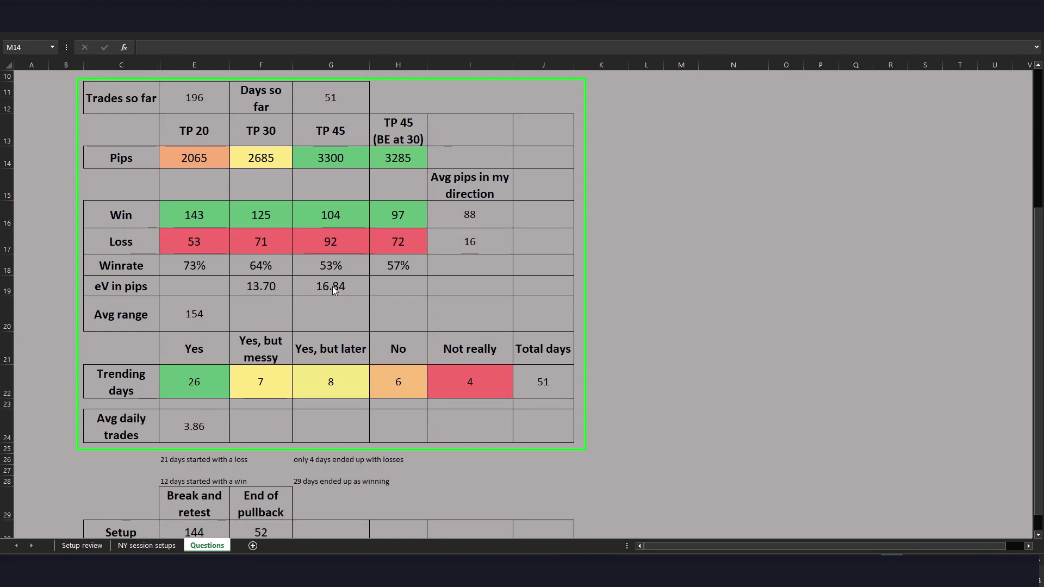
drag(311, 278, 358, 298)
key(ctrl+z)
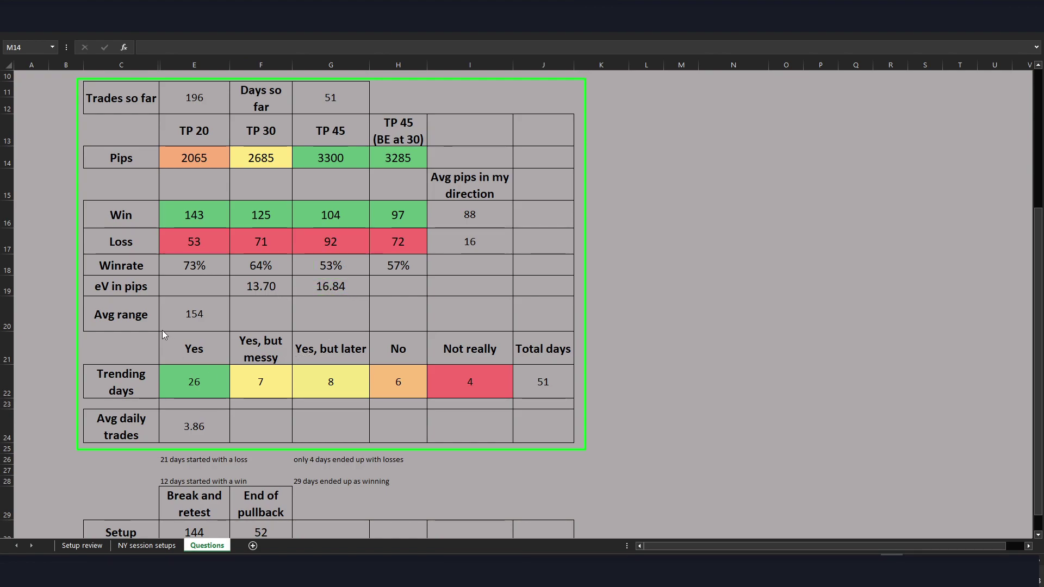
Box the Yes, No and Not really trending-day counts in green, and undo every outline including the one around the table
drag(159, 330, 228, 398)
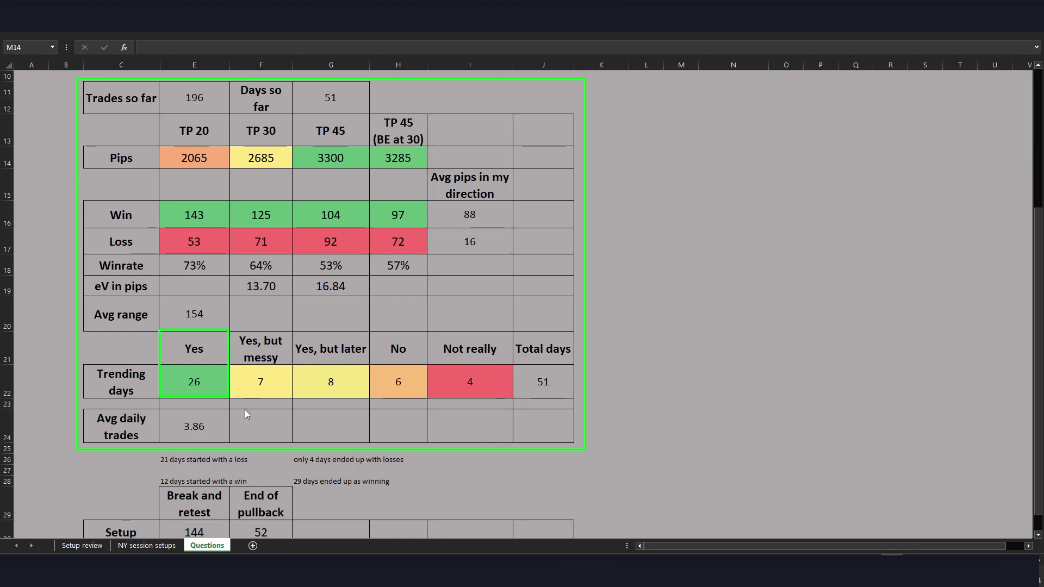
drag(383, 394, 505, 364)
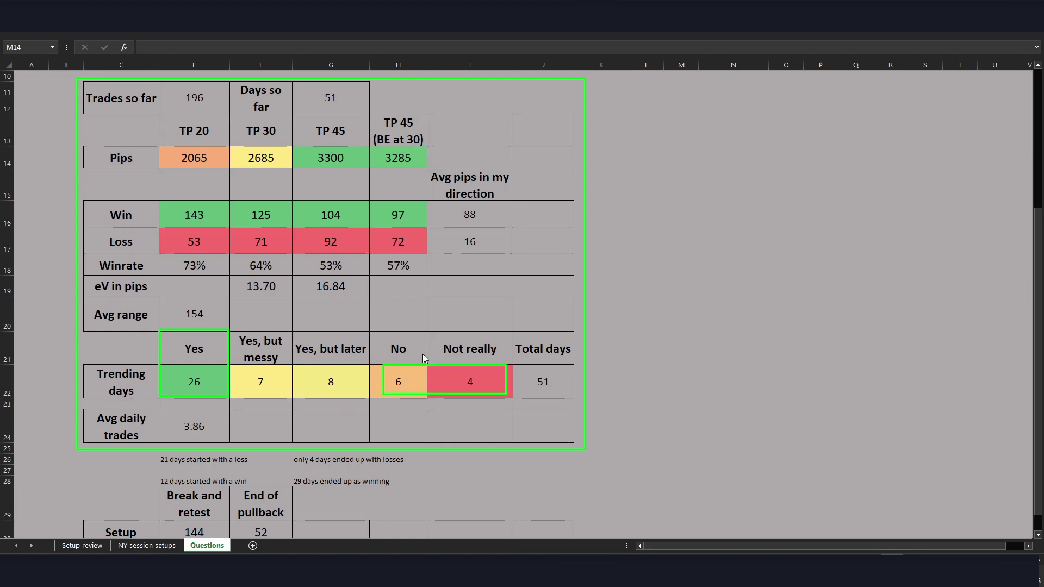
key(ctrl+z)
key(ctrl+z)
key(ctrl+z)
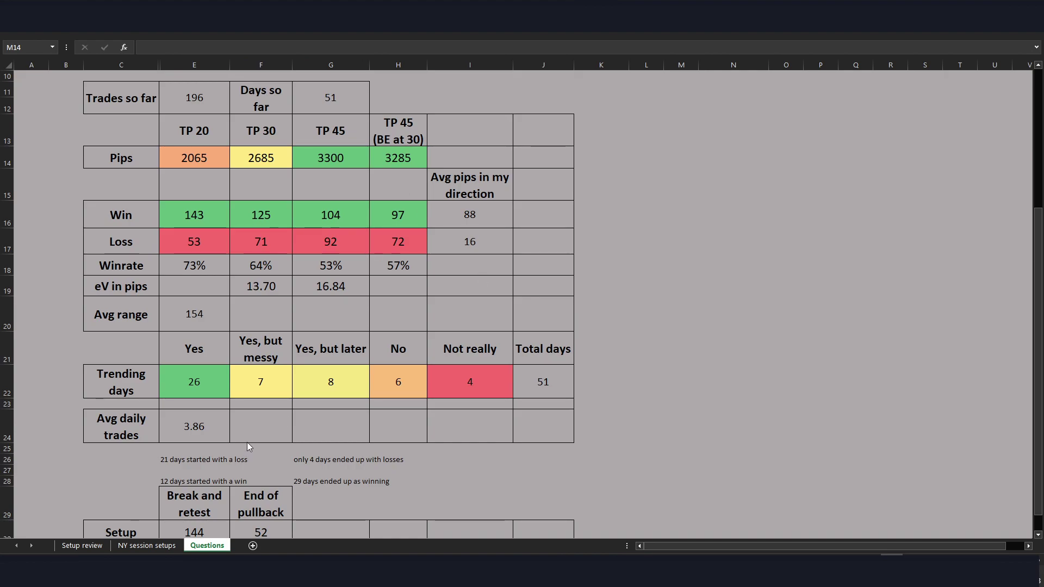
Examine the Setup row's Break and retest and End of pullback counts below the statistics table
scroll(248, 441, down, 1)
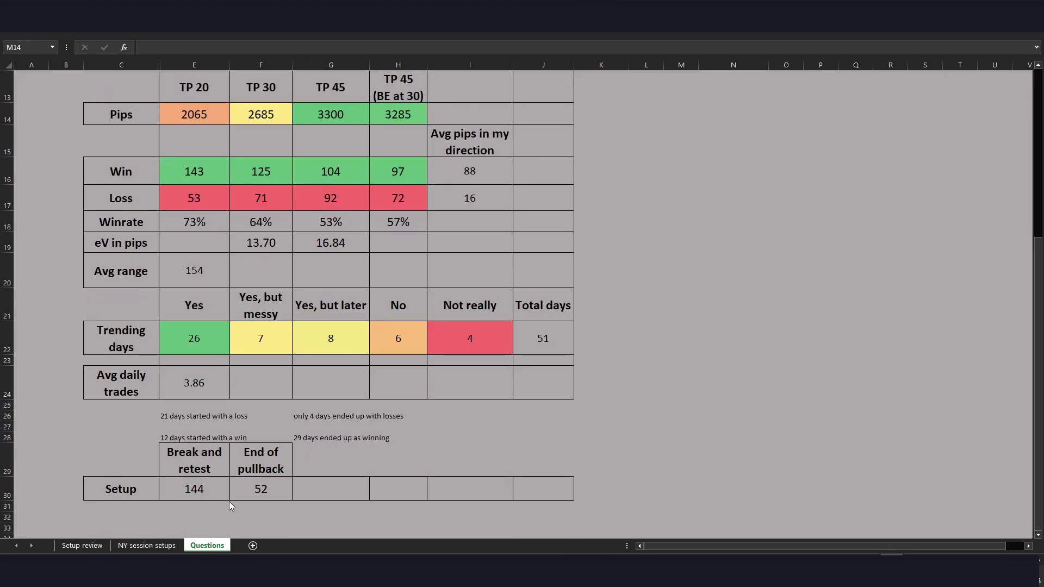
drag(130, 489, 163, 490)
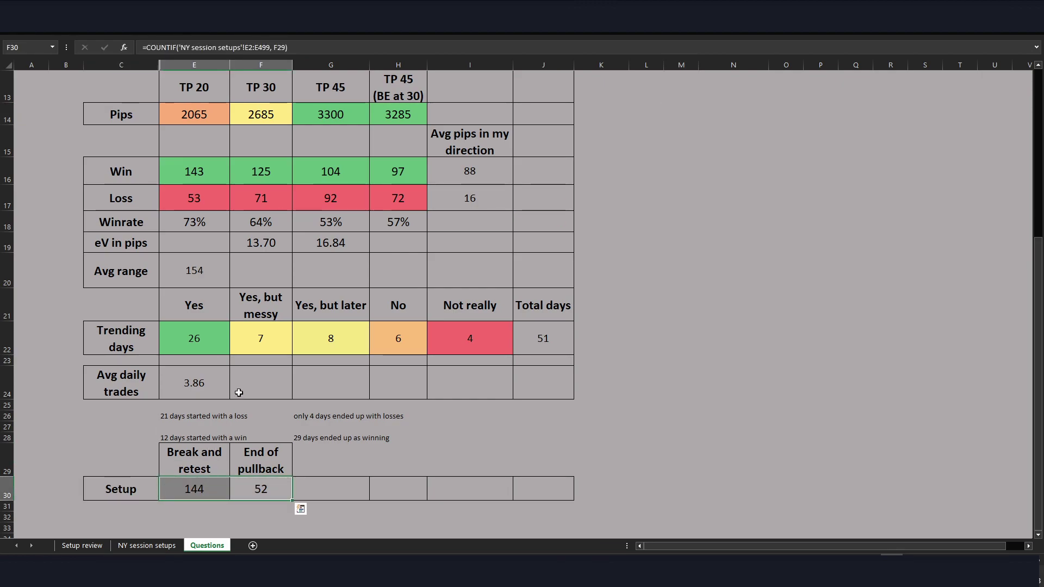
click(173, 492)
scroll(171, 492, up, 3)
scroll(173, 493, down, 1)
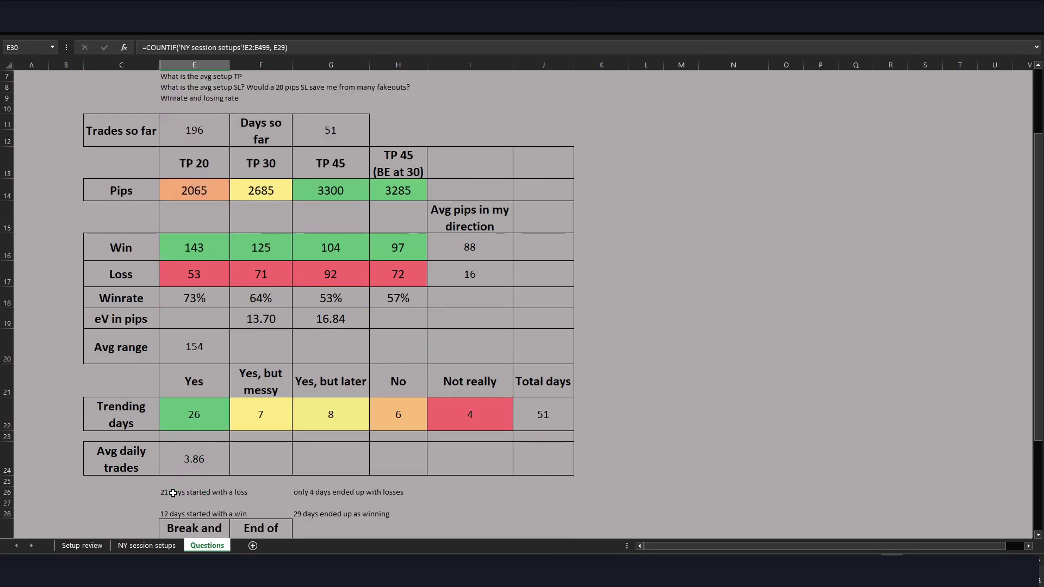
scroll(251, 511, down, 2)
click(260, 489)
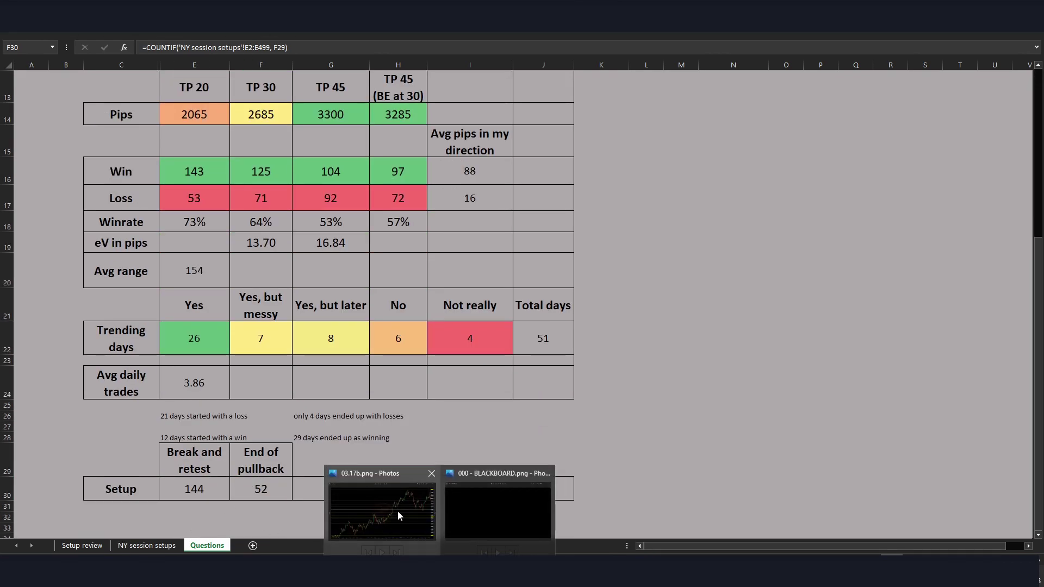
Switch to 03.17b.png in Photos, draw a green line near the 1957.50 level and undo the chart markings
click(399, 515)
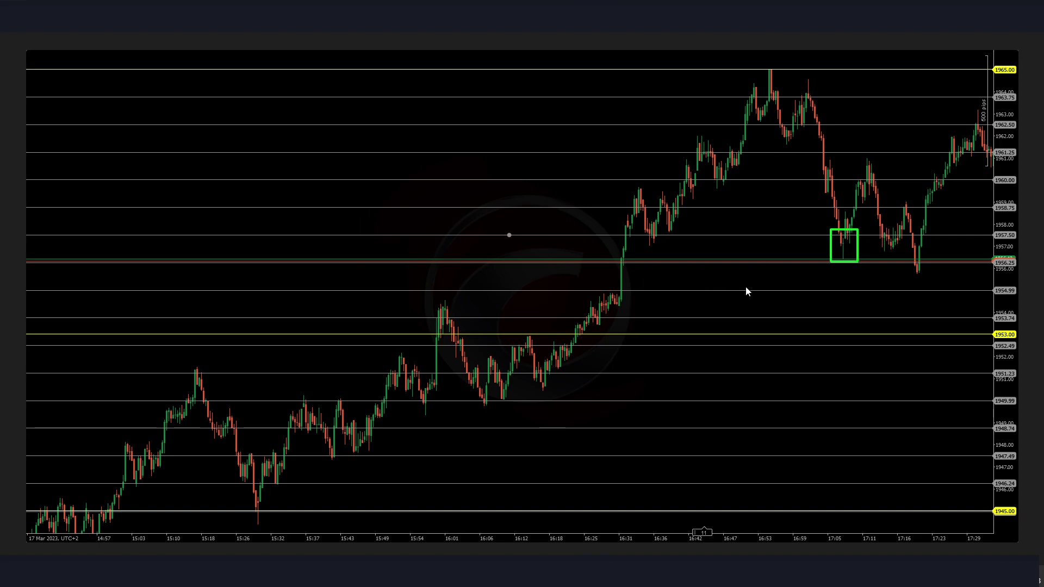
mouse_move(624, 238)
mouse_down()
mouse_move(896, 238)
mouse_move(878, 238)
mouse_up()
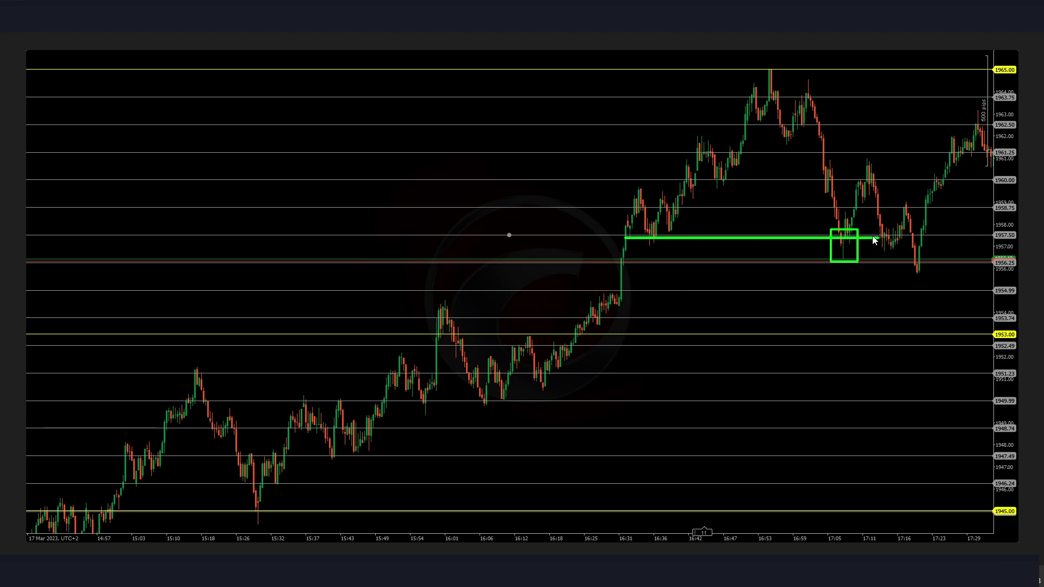
key(ctrl+z)
key(ctrl+z)
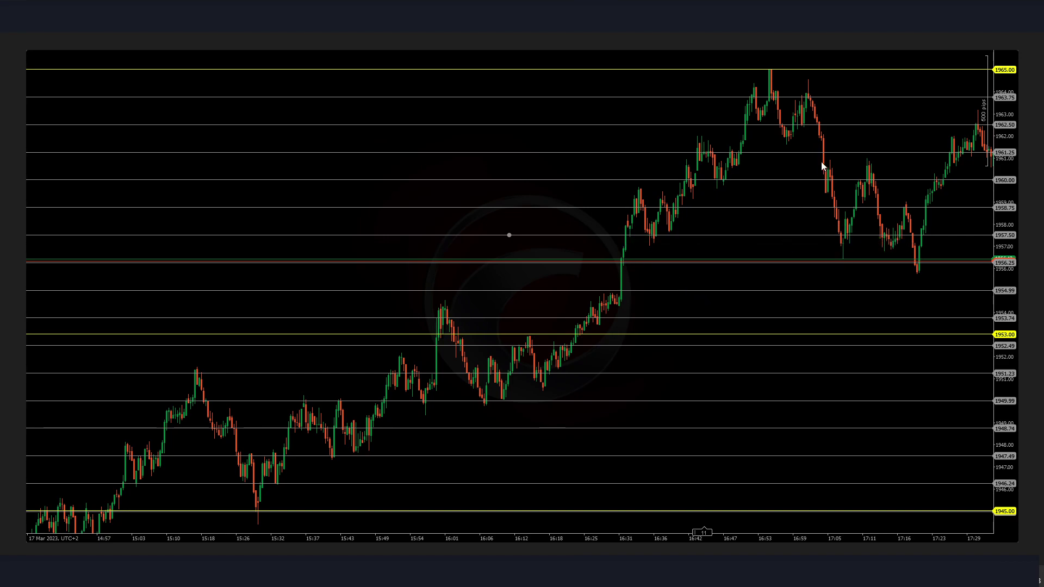
Box the drop after 16:59 and the rally around 16:31 in green, undoing each box
mouse_move(803, 74)
mouse_down()
mouse_move(818, 178)
mouse_move(845, 259)
mouse_up()
key(ctrl+z)
drag(613, 302, 644, 187)
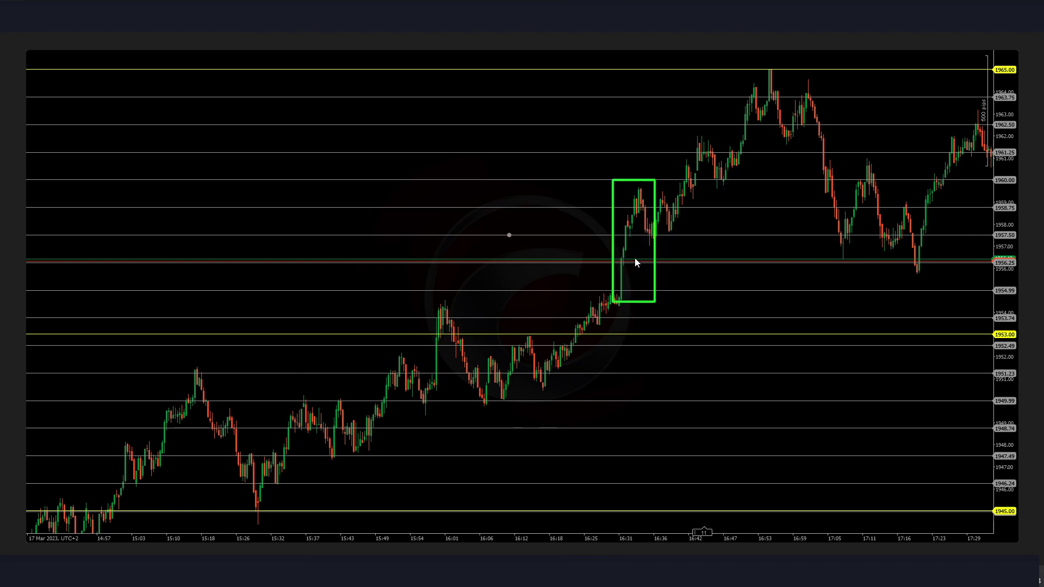
key(ctrl+z)
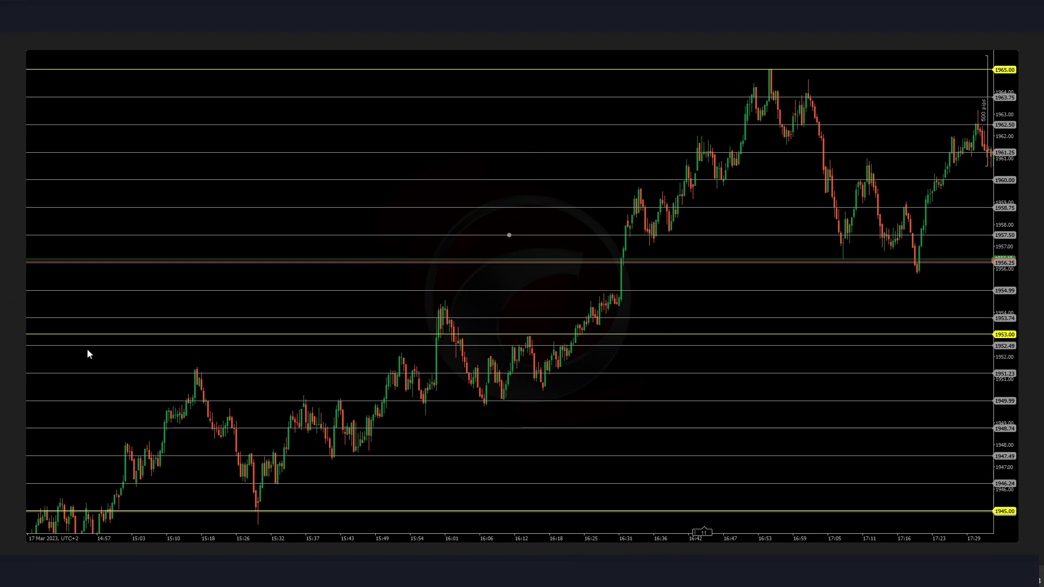
Cover the chart with the 000 - BLACKBOARD.png window and advance to the next chart image behind it
click(429, 500)
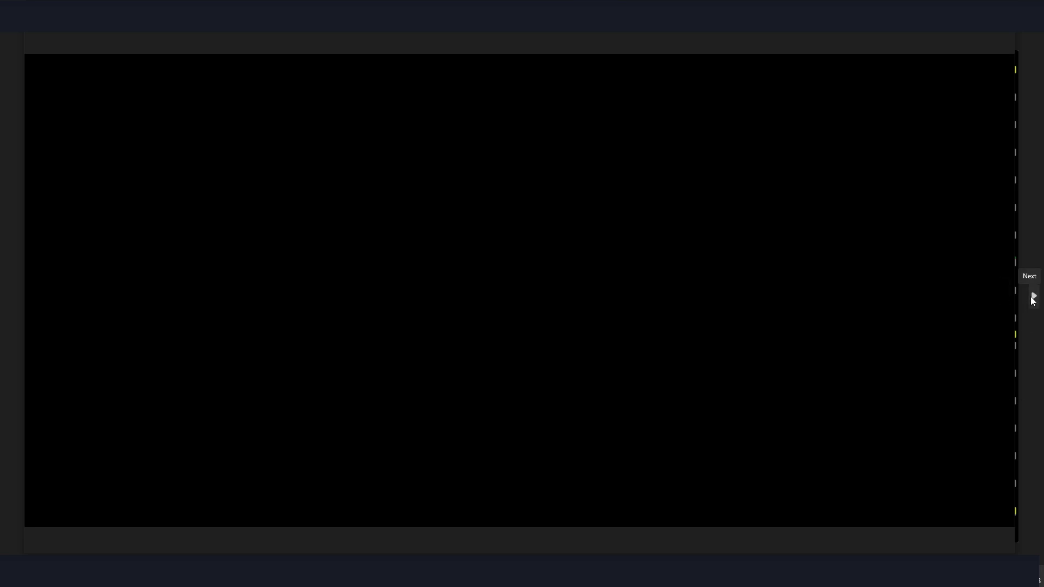
click(1034, 296)
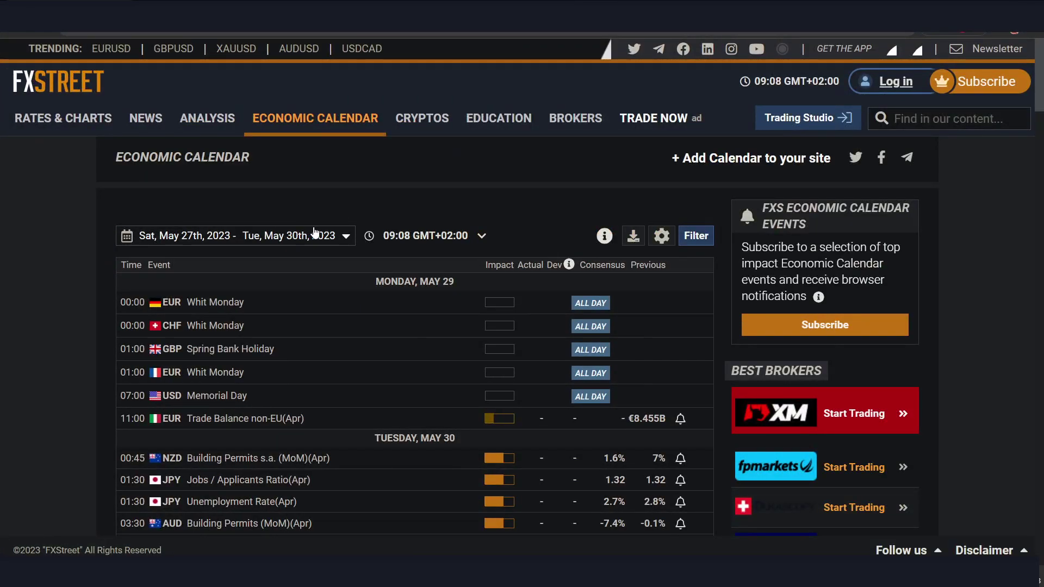
Filter the FXStreet economic calendar so that only United States is selected as country
click(699, 236)
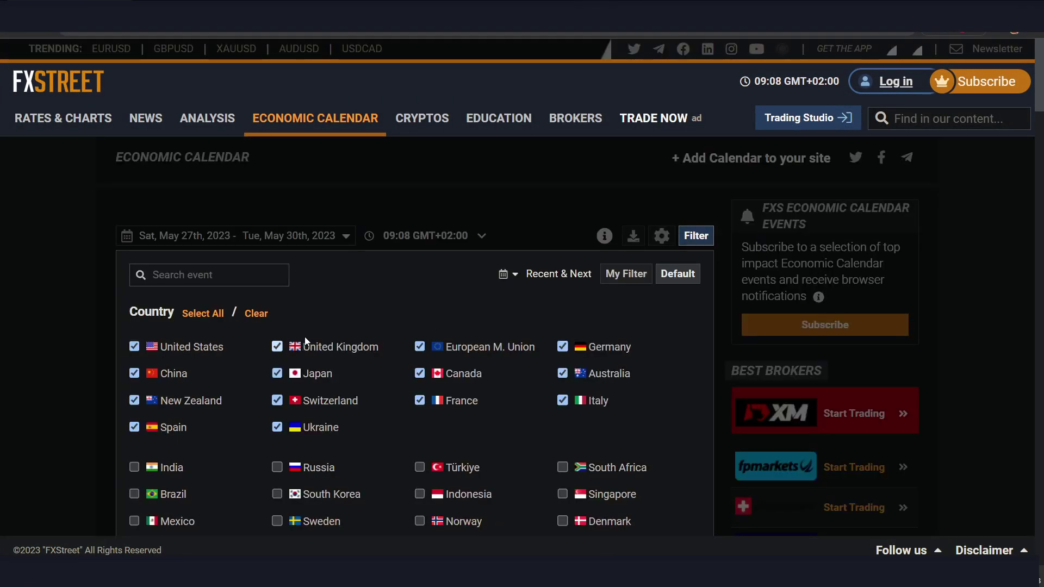
click(256, 313)
click(194, 346)
scroll(351, 347, down, 5)
scroll(581, 476, down, 6)
click(644, 393)
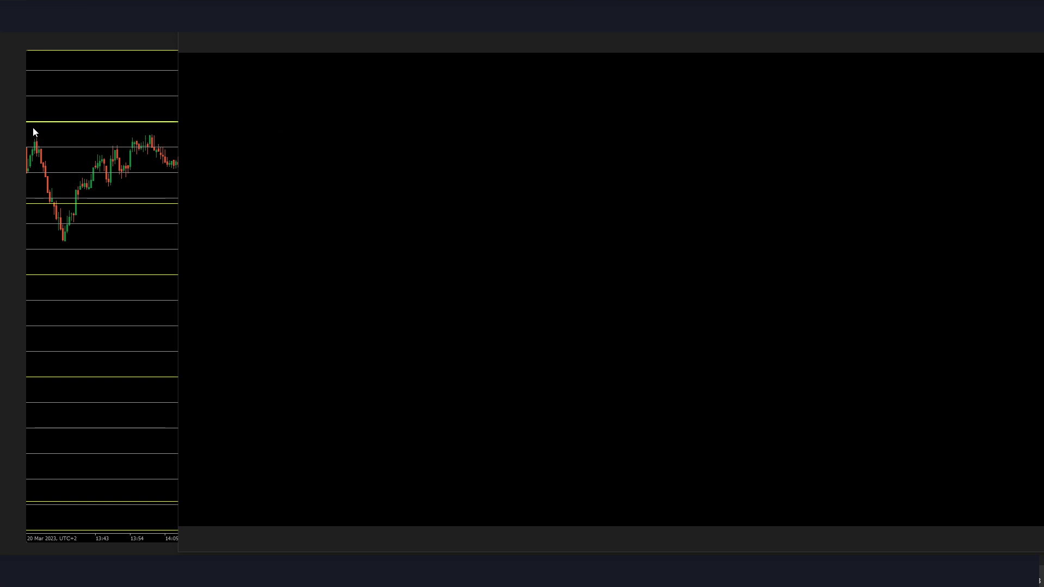
Draw yellow levels above the range, at its swing low and between them, with a bearish retest arrow from the middle level
mouse_move(28, 125)
mouse_down()
mouse_move(168, 115)
mouse_move(283, 134)
mouse_up()
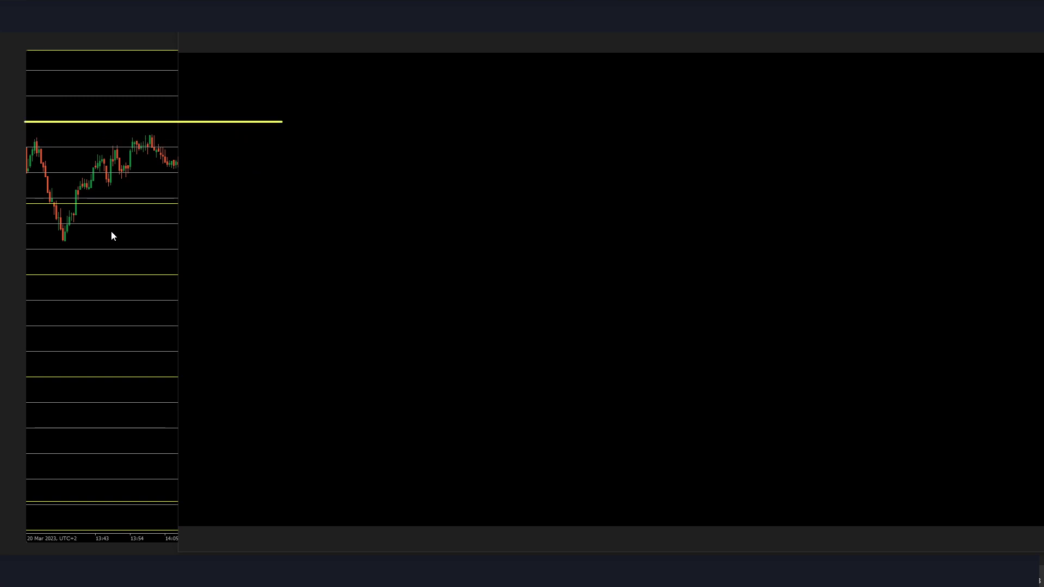
drag(20, 243, 341, 244)
mouse_move(79, 203)
mouse_down()
mouse_move(331, 203)
mouse_move(322, 282)
mouse_up()
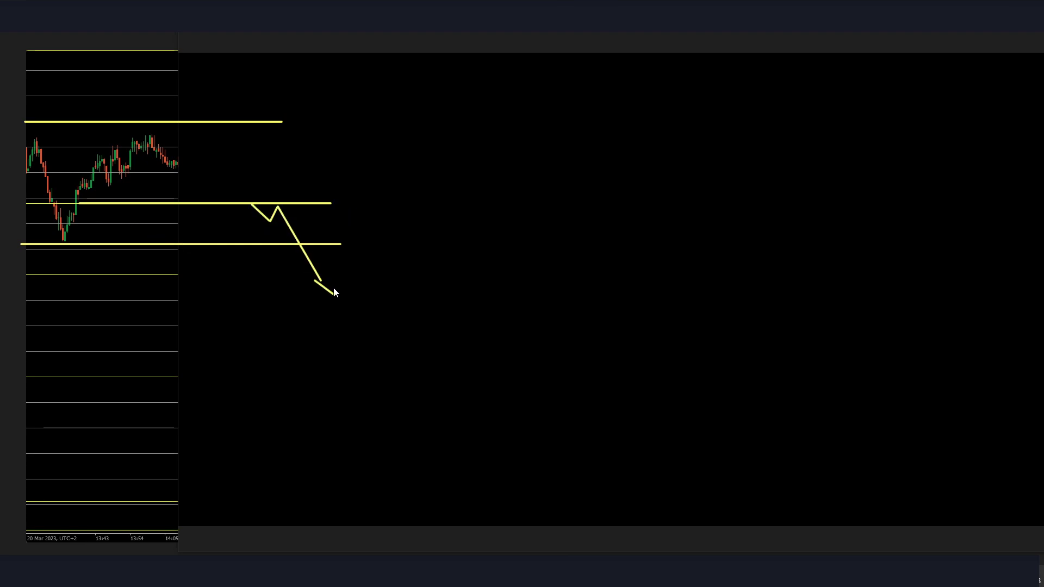
Sketch yellow zigzag arrows for a bearish break and retest below the swing low and a bullish one above the top level
mouse_move(238, 246)
mouse_down()
mouse_move(254, 271)
mouse_move(278, 267)
mouse_up()
drag(295, 306, 306, 278)
mouse_move(279, 115)
mouse_down()
mouse_move(350, 32)
mouse_move(367, 51)
mouse_up()
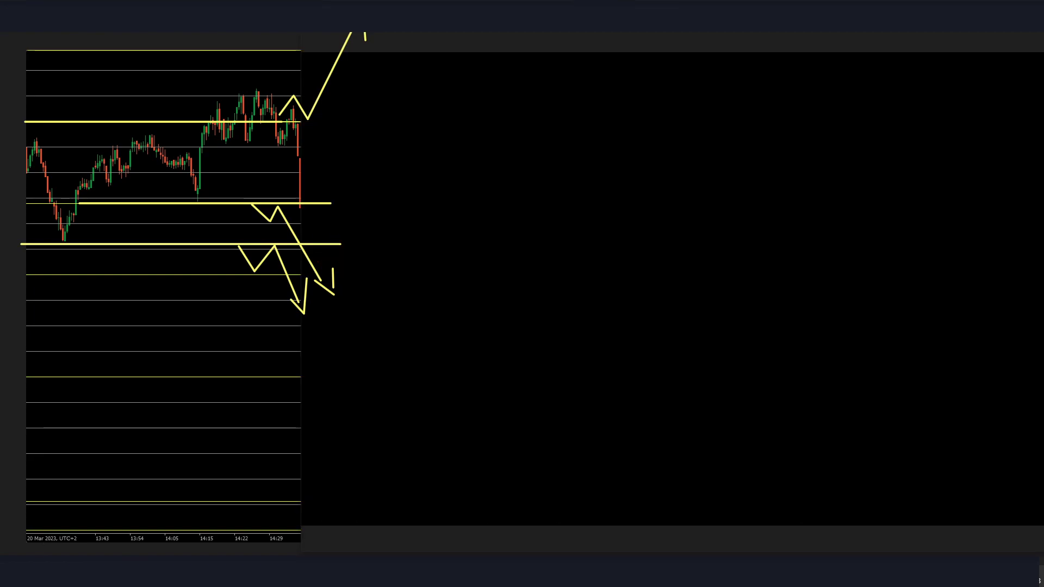
Highlight the swing-low level with a long red bar, and temporarily box the sell-off and its reaction at the middle level in red
mouse_move(284, 102)
mouse_down()
mouse_move(314, 184)
mouse_move(306, 220)
mouse_up()
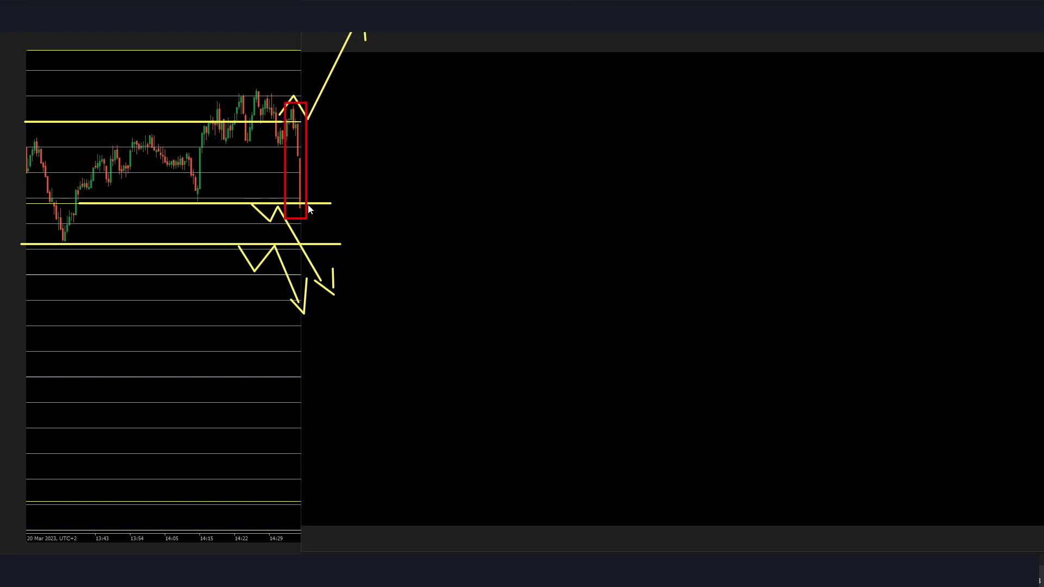
drag(56, 246, 445, 244)
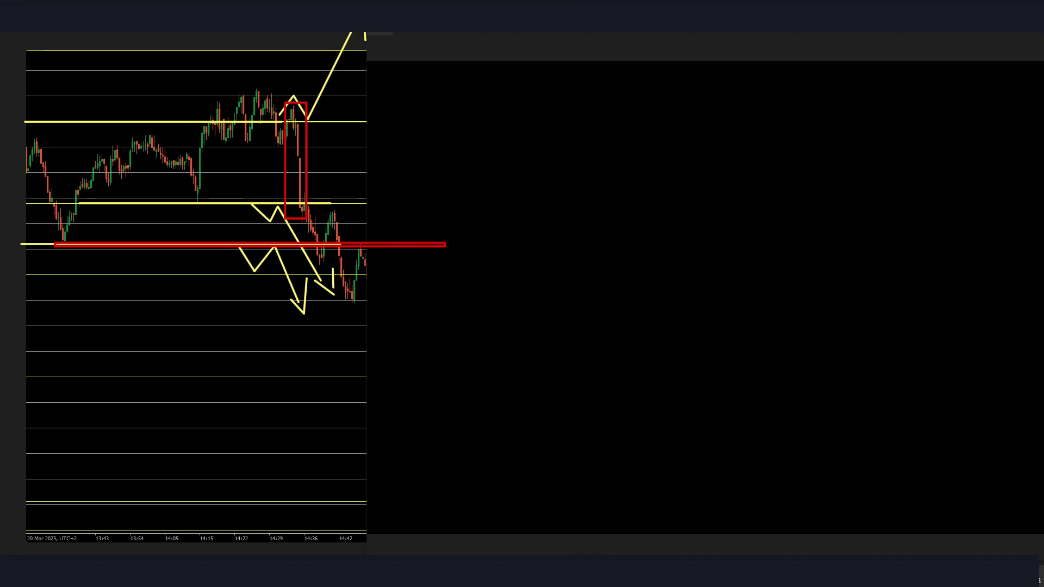
drag(294, 198, 316, 212)
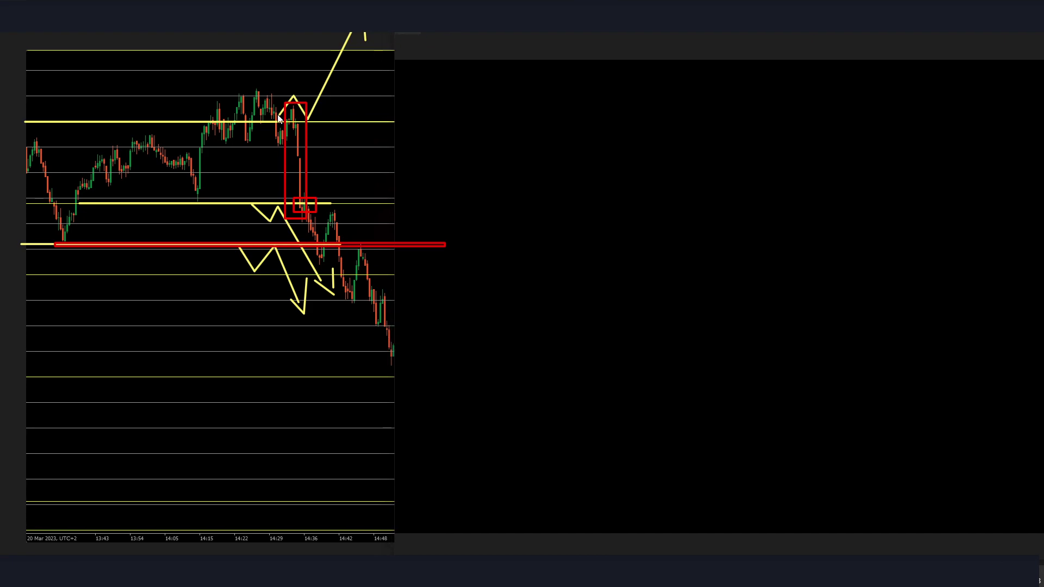
drag(324, 224, 311, 220)
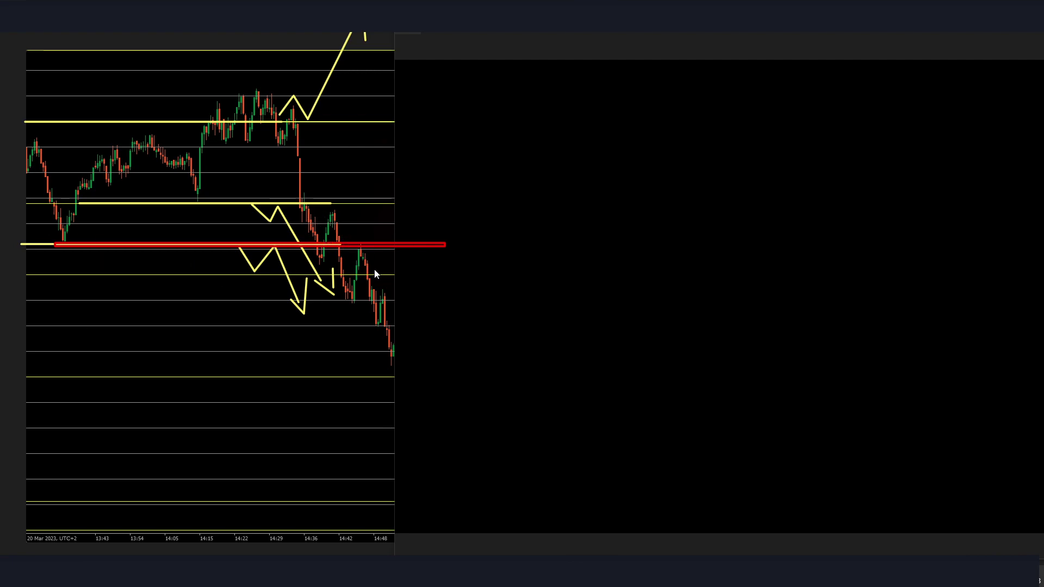
Box the retest of the red swing-low level in green and label it "+45"
drag(350, 235, 367, 258)
text(45)
click(372, 159)
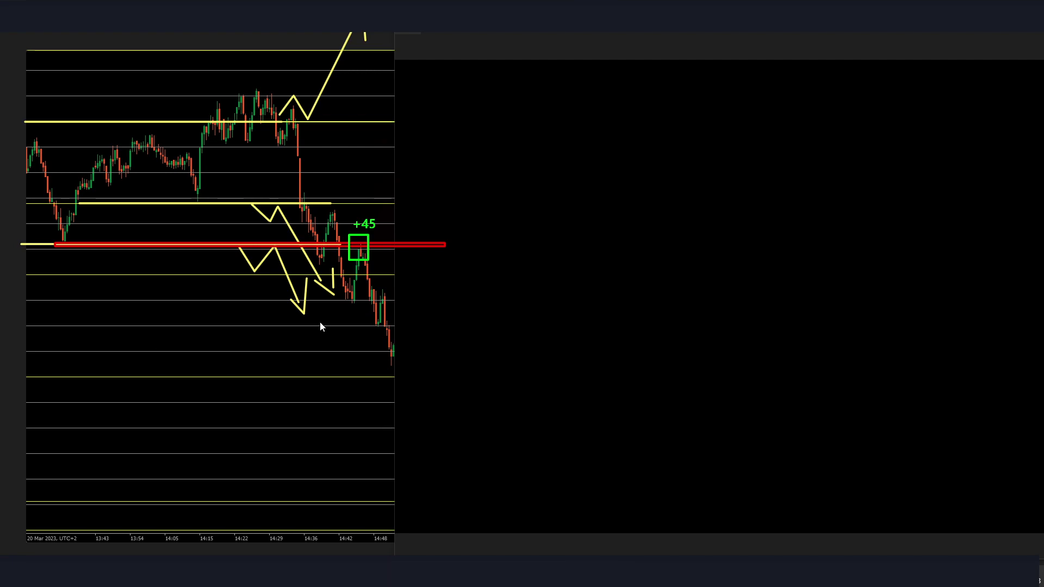
Draw yellow horizontal lines at the new low before 14:48 and at the grid level just above it
drag(335, 301, 482, 302)
drag(359, 273, 581, 274)
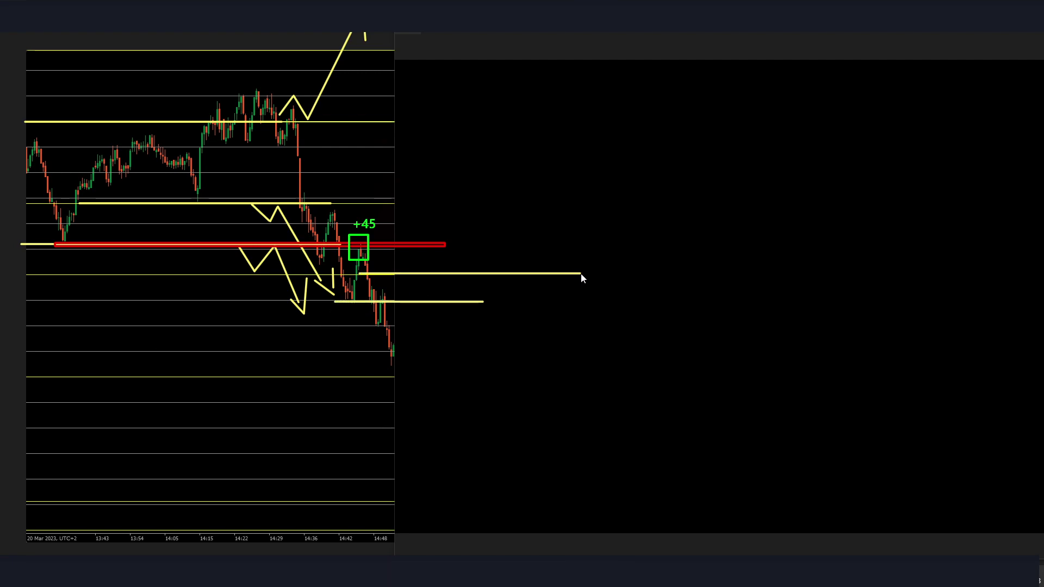
Extend the yellow swing-low level to both sides in place of the red bar, and lengthen the middle level across the covered area
mouse_move(408, 244)
mouse_down()
mouse_move(494, 235)
mouse_move(1, 244)
mouse_up()
drag(9, 260, 731, 255)
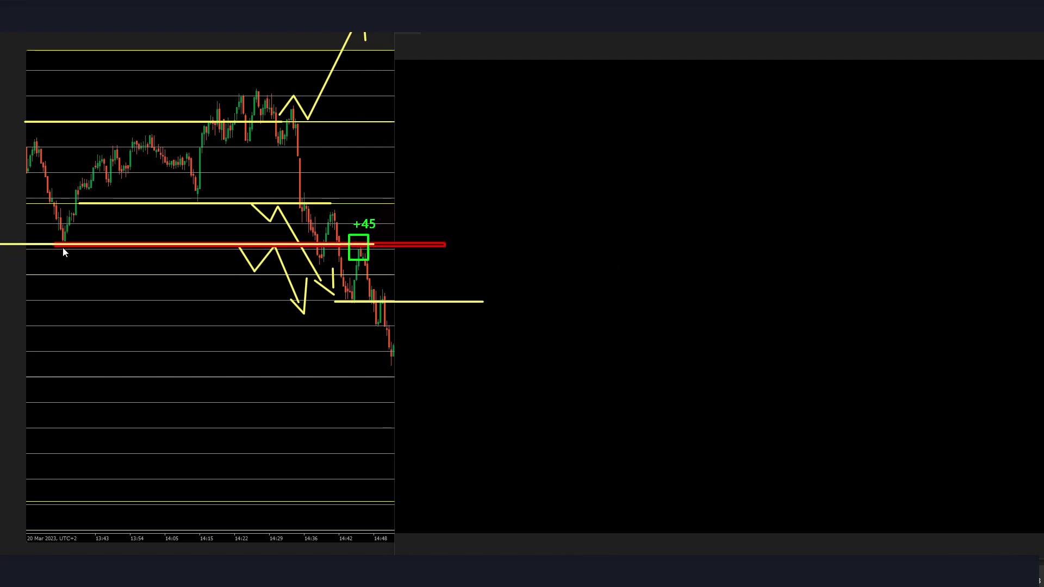
drag(241, 248, 663, 242)
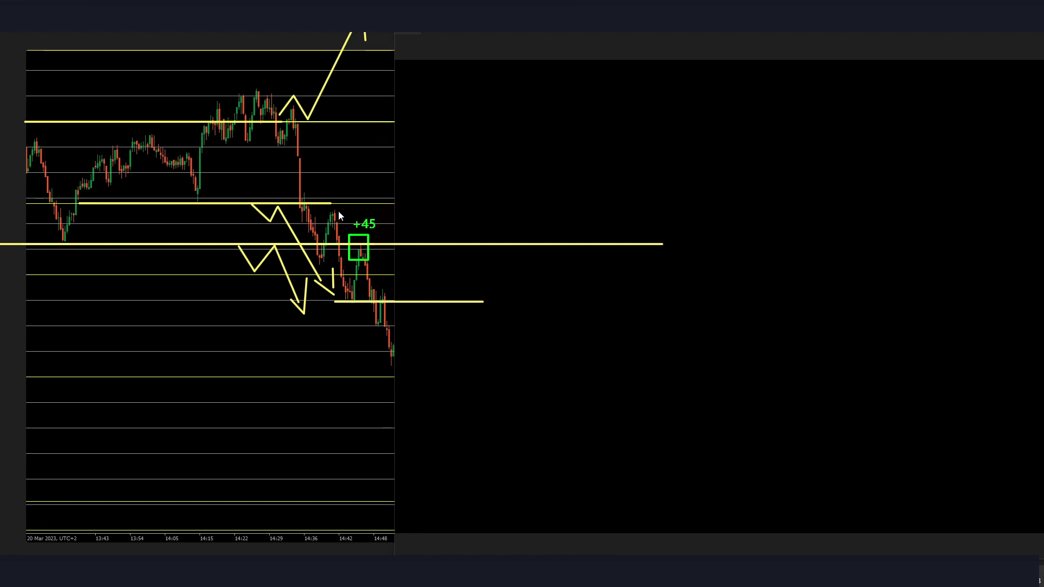
drag(330, 204, 817, 203)
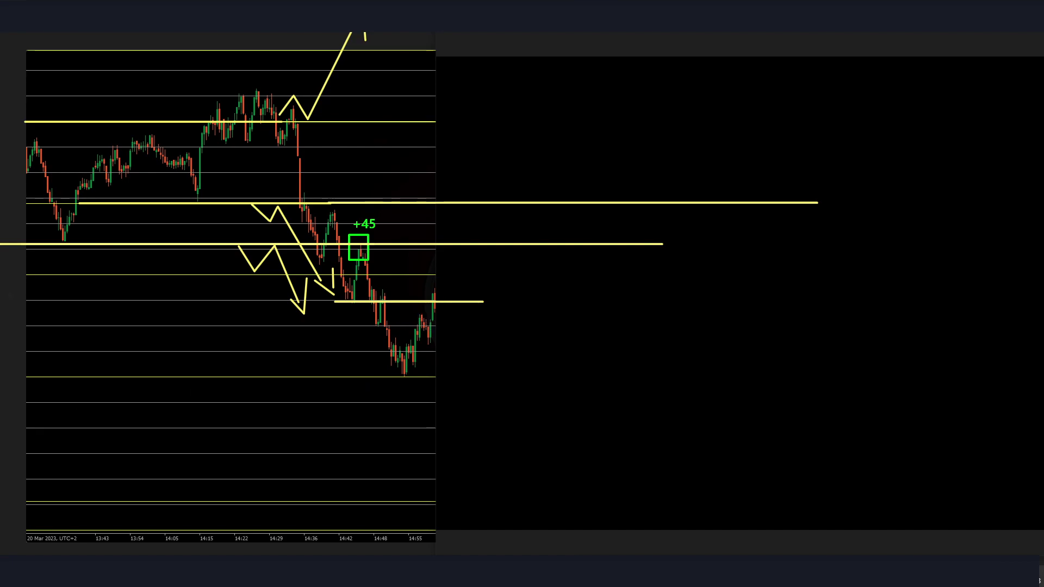
Sketch a yellow level at the low near 14:55 with a bearish break-and-retest zigzag continuing below it
drag(401, 376, 602, 376)
mouse_move(443, 311)
mouse_down()
mouse_move(482, 307)
mouse_move(523, 394)
mouse_move(547, 382)
mouse_move(571, 437)
mouse_up()
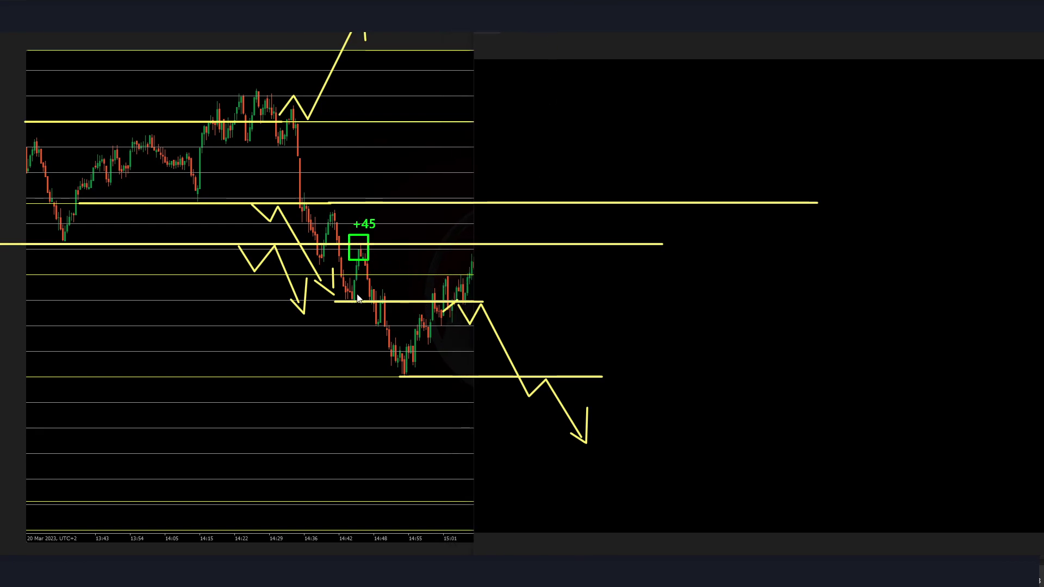
mouse_move(480, 308)
mouse_down()
mouse_move(457, 310)
mouse_move(522, 351)
mouse_move(538, 404)
mouse_move(531, 348)
mouse_move(570, 448)
mouse_up()
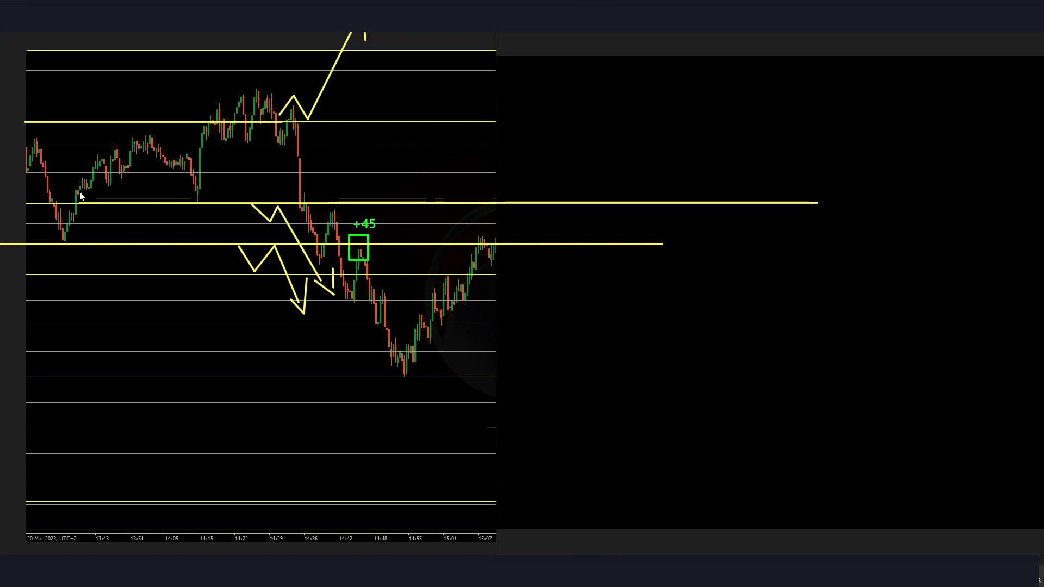
Temporarily box the rally from the 14:55 low and the preceding sell-off in yellow, removing both boxes again
mouse_move(393, 381)
mouse_down()
mouse_move(438, 338)
mouse_move(499, 228)
mouse_up()
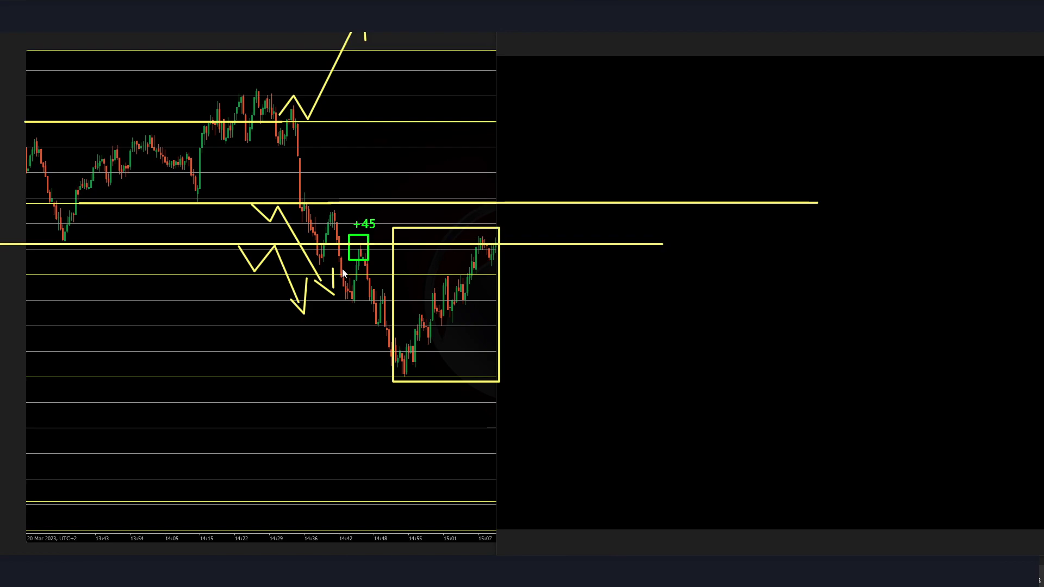
drag(293, 103, 392, 387)
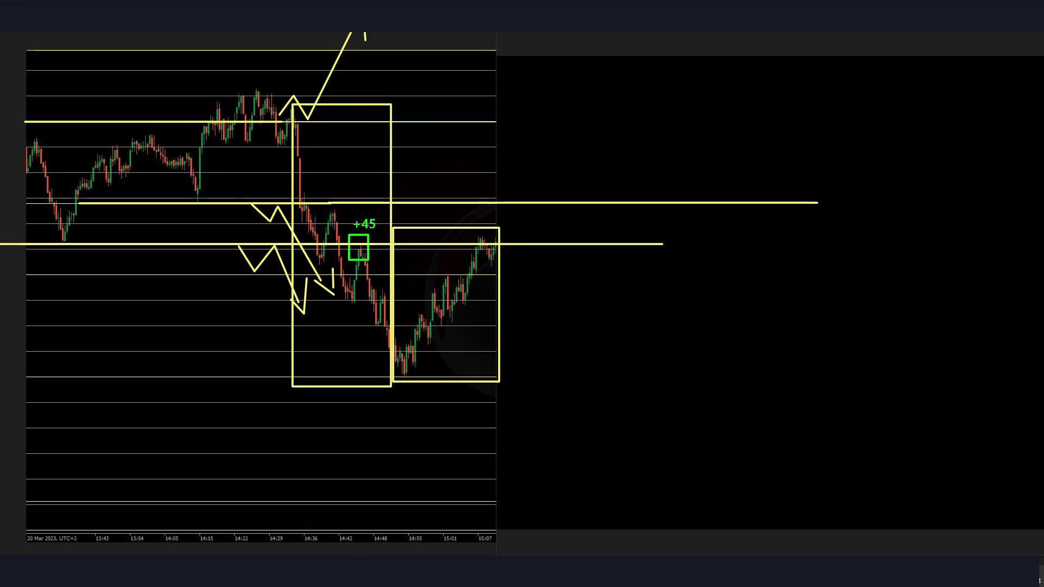
key(ctrl+z)
key(ctrl+z)
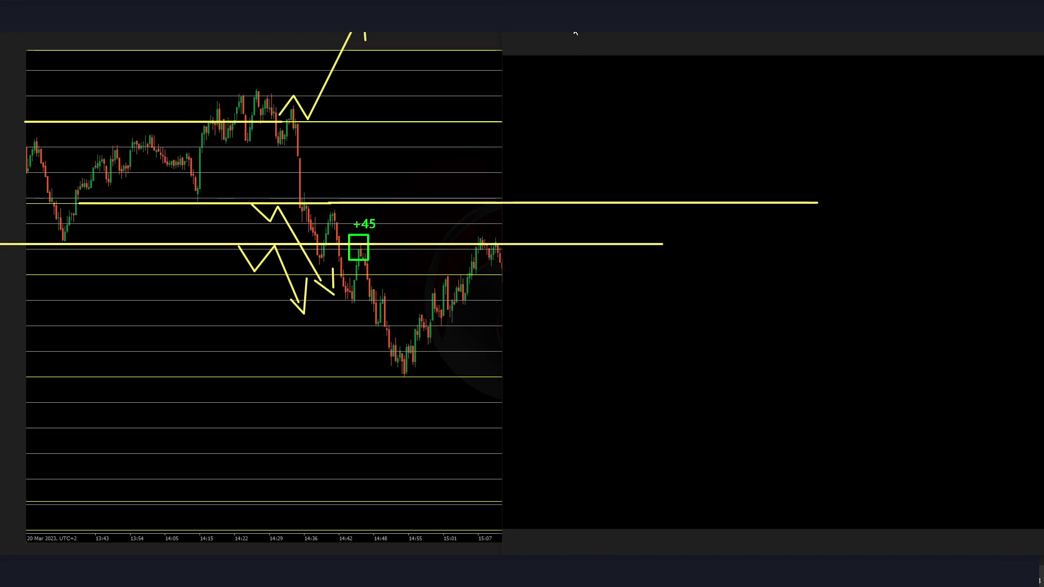
Uncover more candles after 15:07 and temporarily sketch a bearish continuation from the latest drop
drag(575, 32, 587, 33)
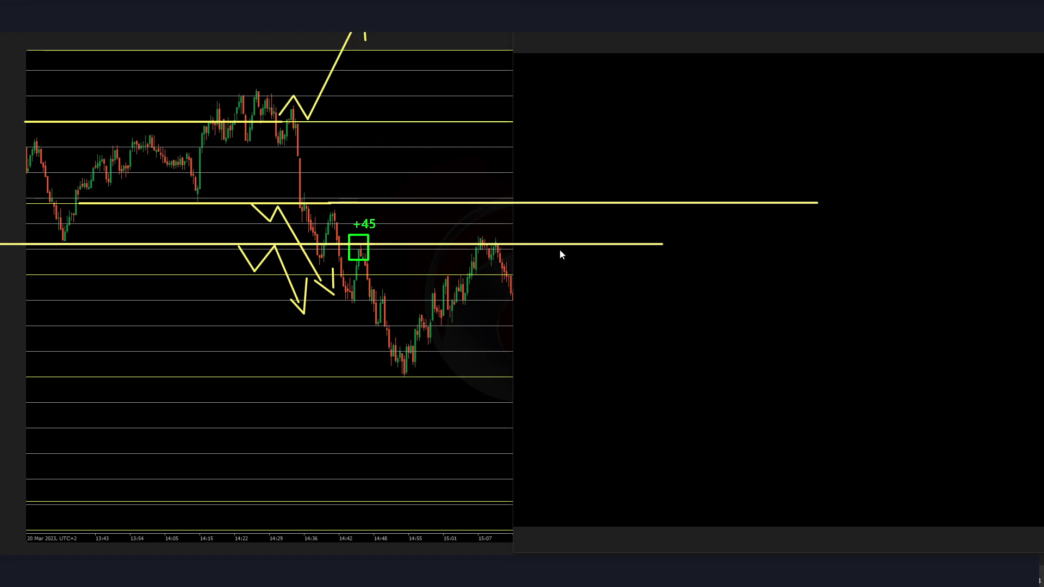
mouse_move(510, 272)
mouse_down()
mouse_move(538, 286)
mouse_move(567, 371)
mouse_up()
key(ctrl+z)
key(ctrl+z)
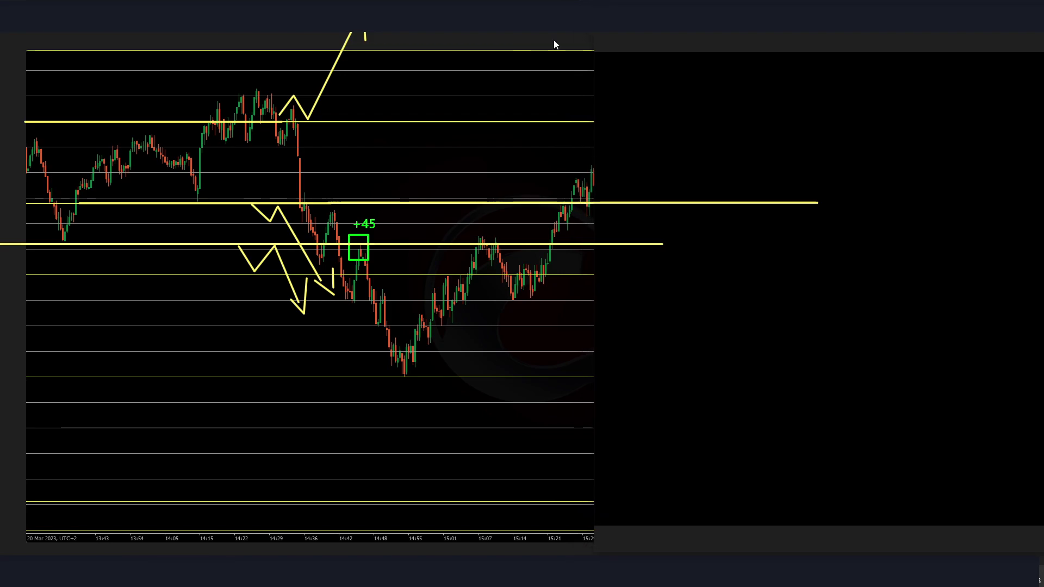
Box the retest of the middle level near 15:29 in red and label it "-15"
drag(580, 192, 593, 216)
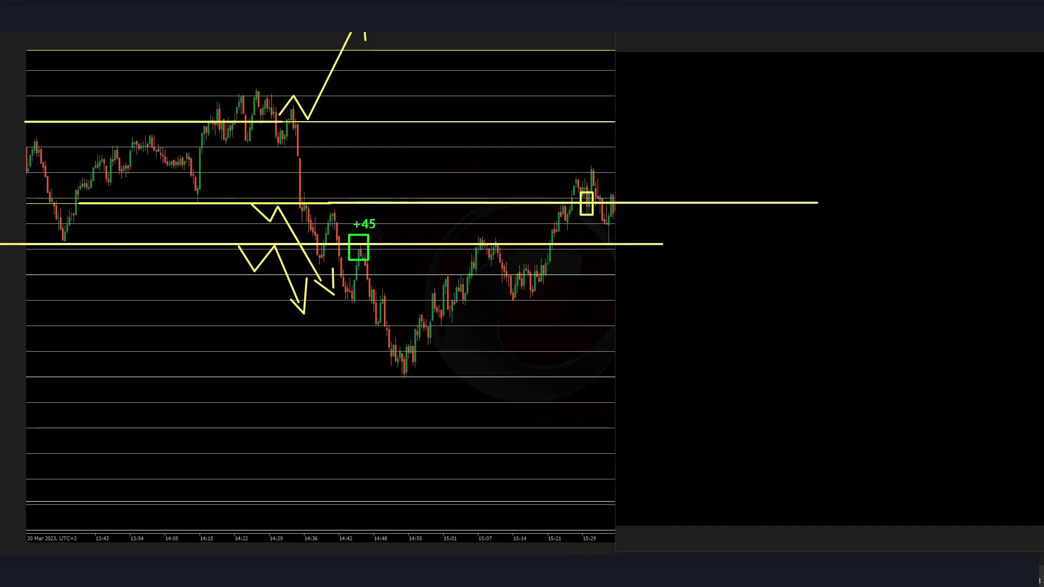
click(590, 202)
drag(588, 209, 597, 220)
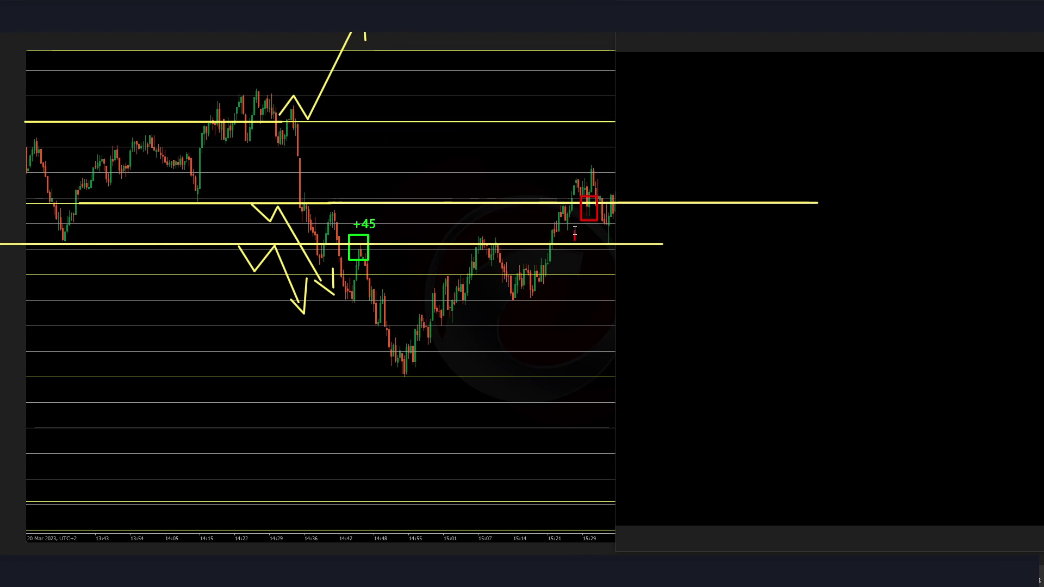
text(-15)
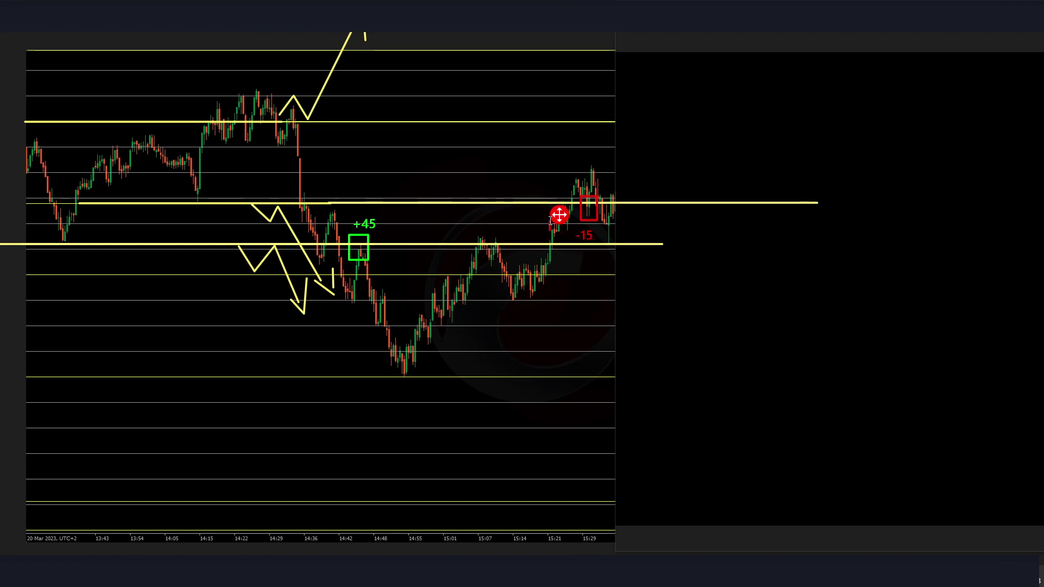
key(Escape)
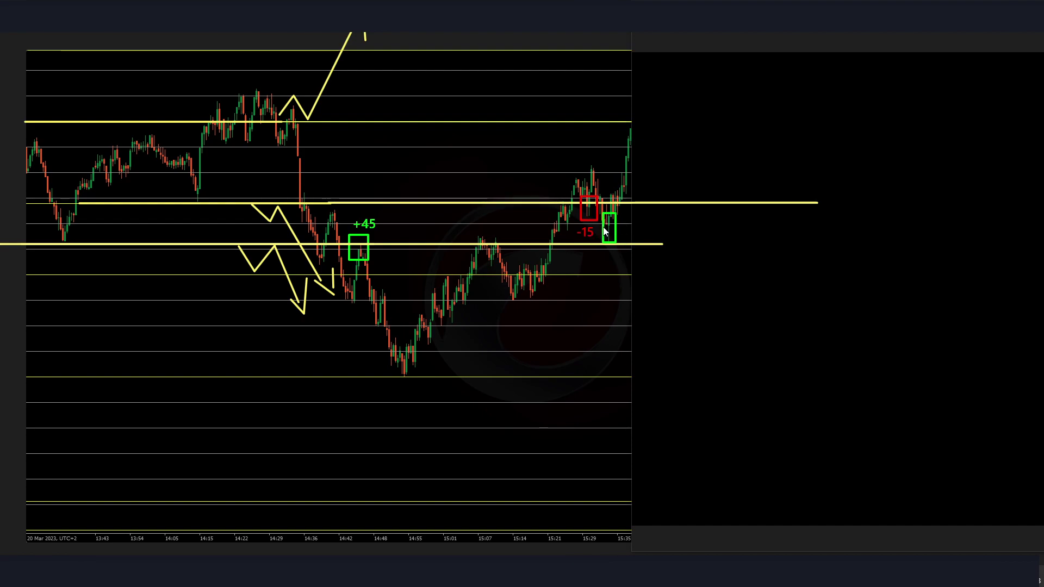
Temporarily box the next break above the middle level near 15:35 in green
key(ctrl+z)
drag(609, 181, 628, 207)
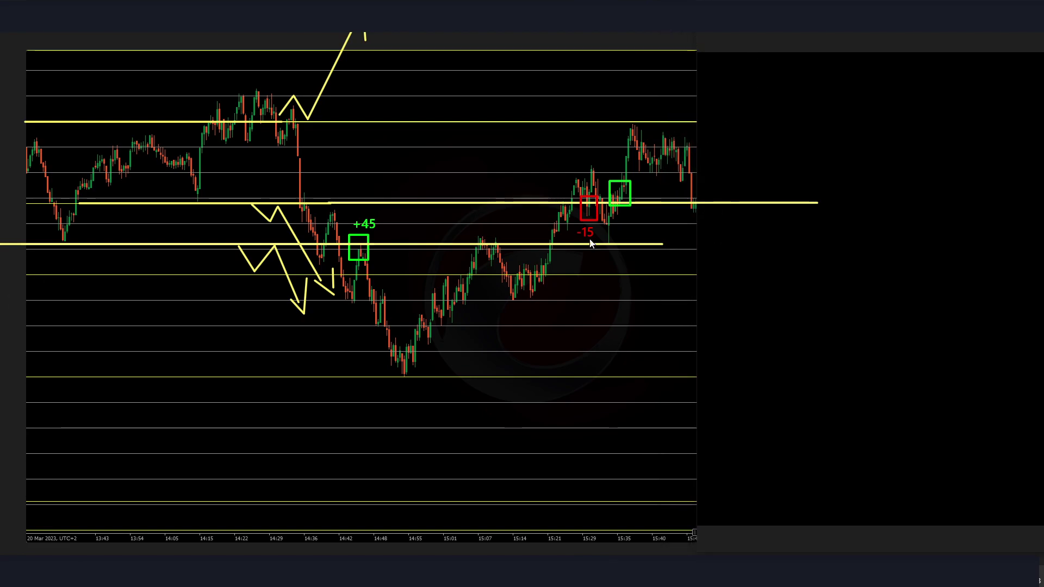
key(ctrl+z)
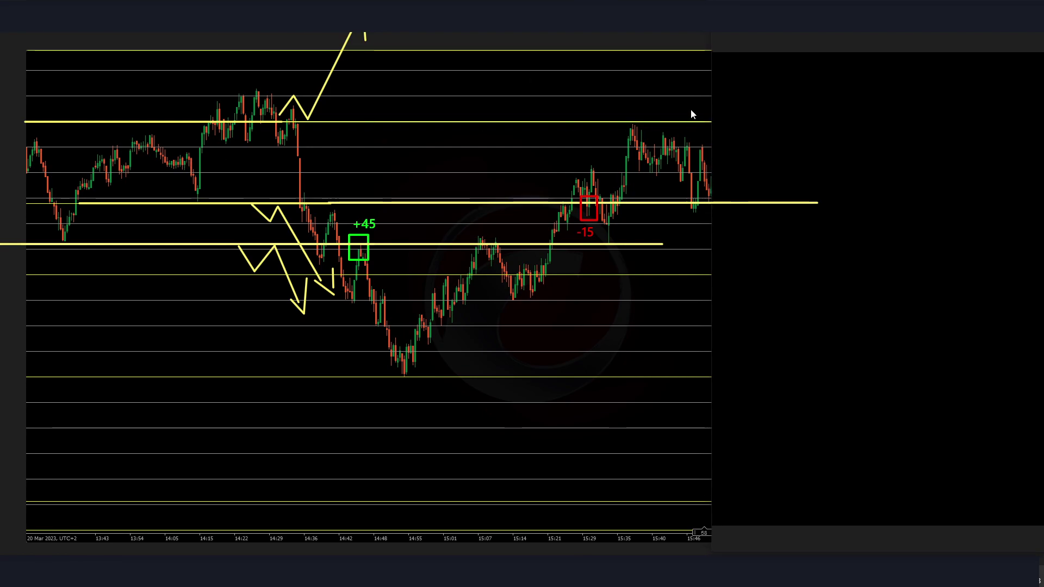
Sketch green levels at the 14:29 high and the 15:14 low with possible downward moves, and undo all these drawings
drag(201, 93, 846, 94)
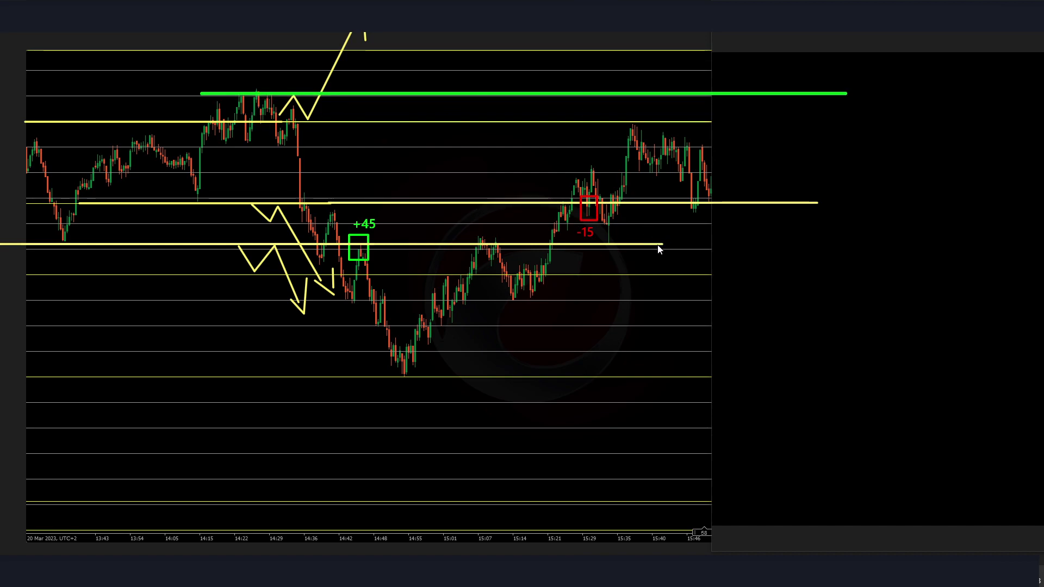
drag(658, 244, 826, 244)
drag(507, 298, 957, 299)
drag(853, 311, 944, 380)
drag(850, 257, 897, 295)
key(ctrl+z)
key(ctrl+z)
key(ctrl+z)
key(ctrl+z)
key(ctrl+z)
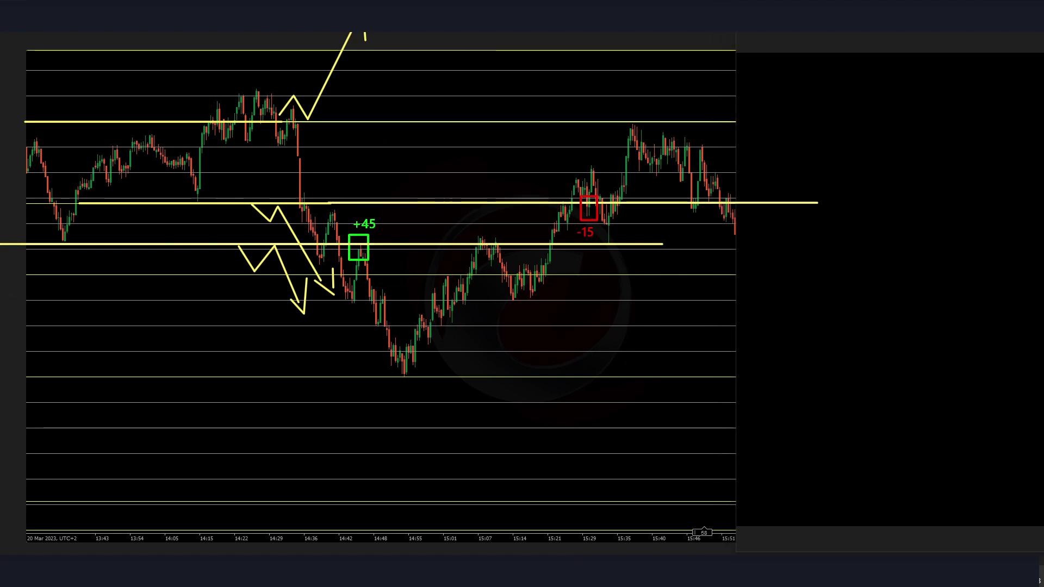
Extend the yellow swing-low level to the far end of the chart and box its retest near 15:56 in green
drag(664, 244, 1043, 244)
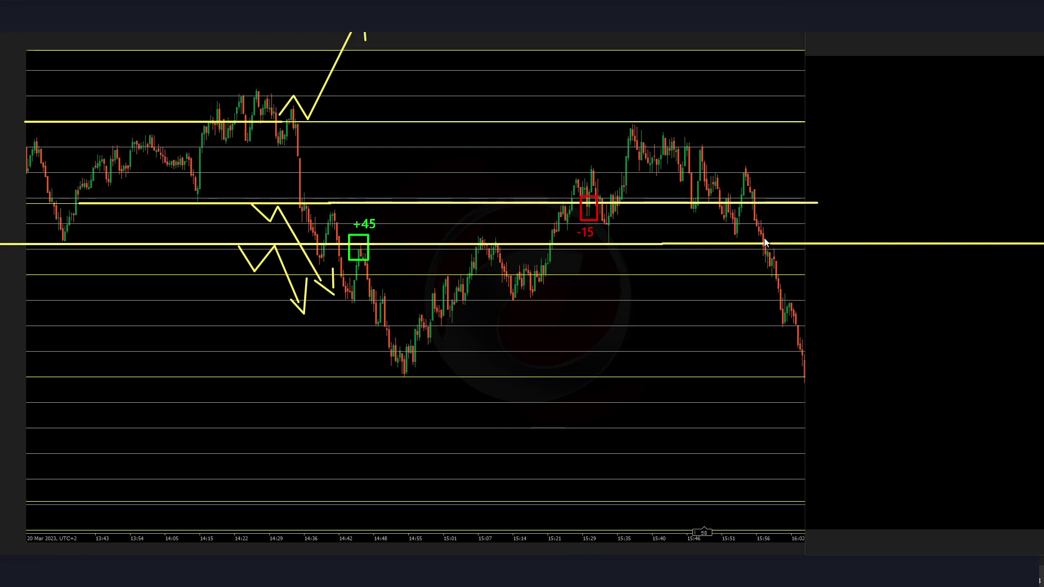
drag(761, 240, 781, 266)
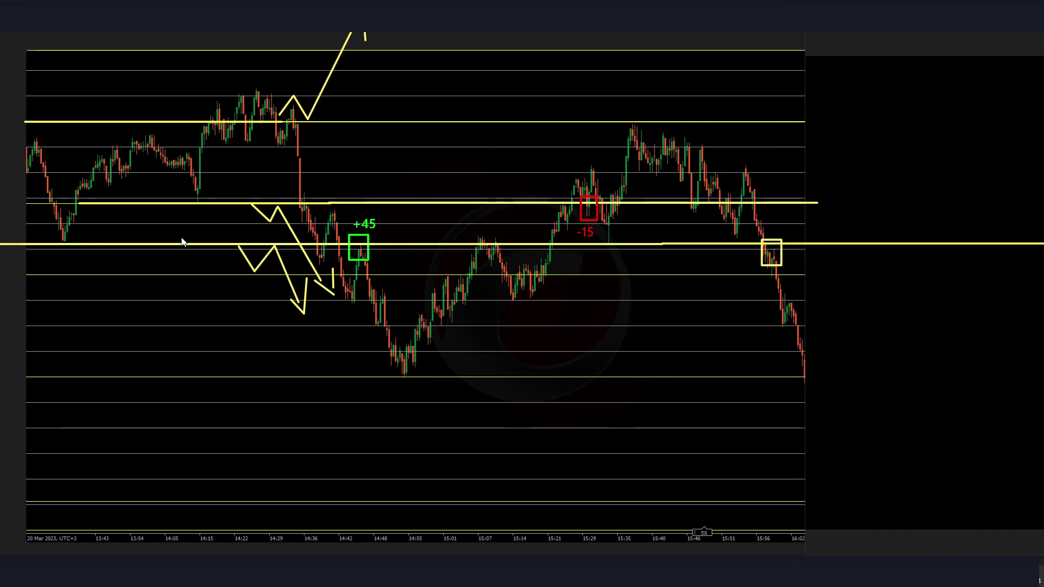
key(ctrl+z)
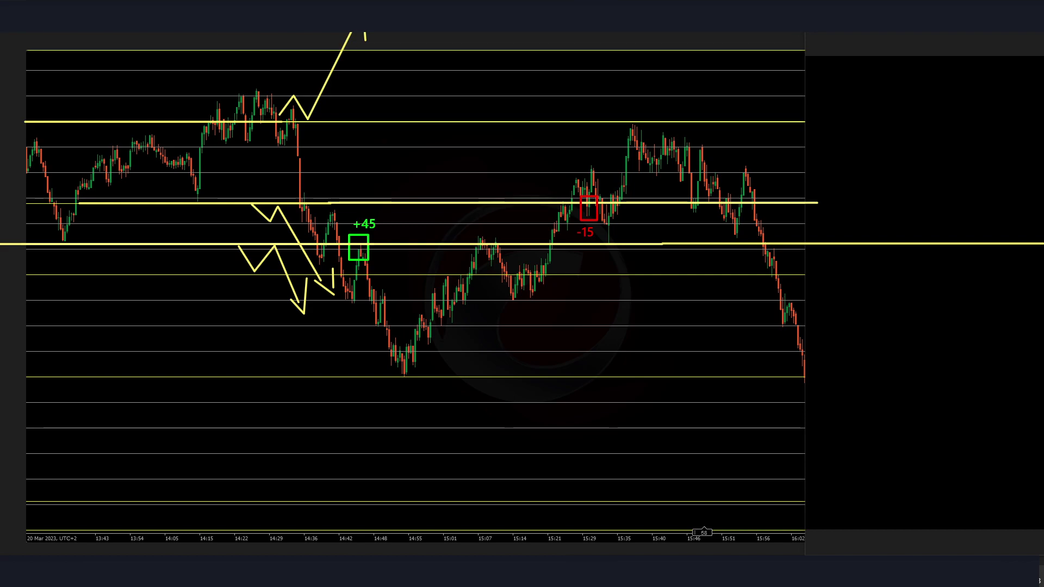
drag(762, 238, 780, 275)
Temporarily box the first sell-off, the following rally and the second sell-off in green to compare the three moves
drag(606, 115, 711, 135)
key(ctrl+z)
drag(390, 373, 643, 129)
key(ctrl+z)
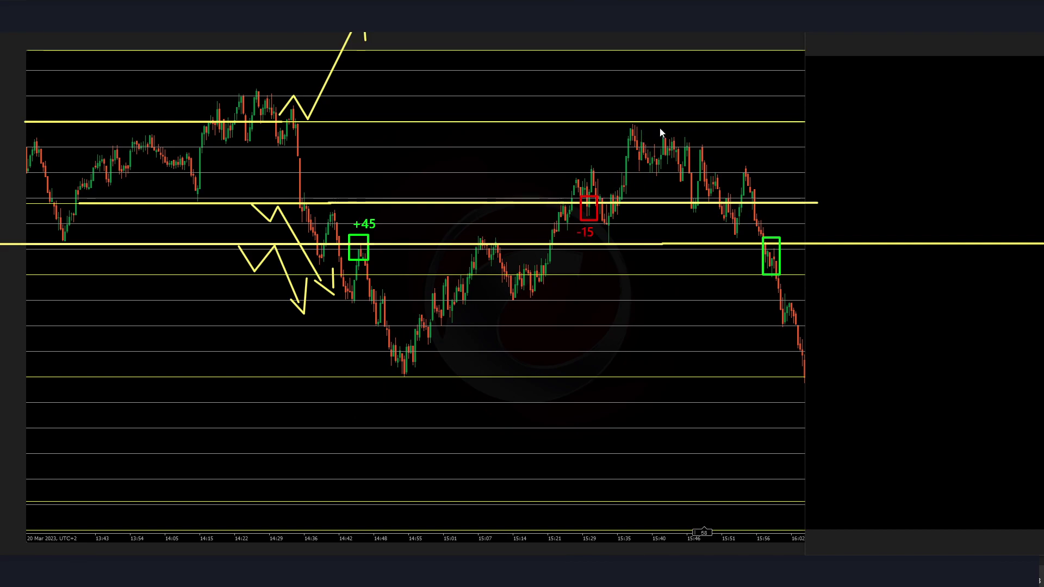
drag(272, 97, 393, 376)
drag(662, 128, 809, 377)
drag(395, 376, 646, 129)
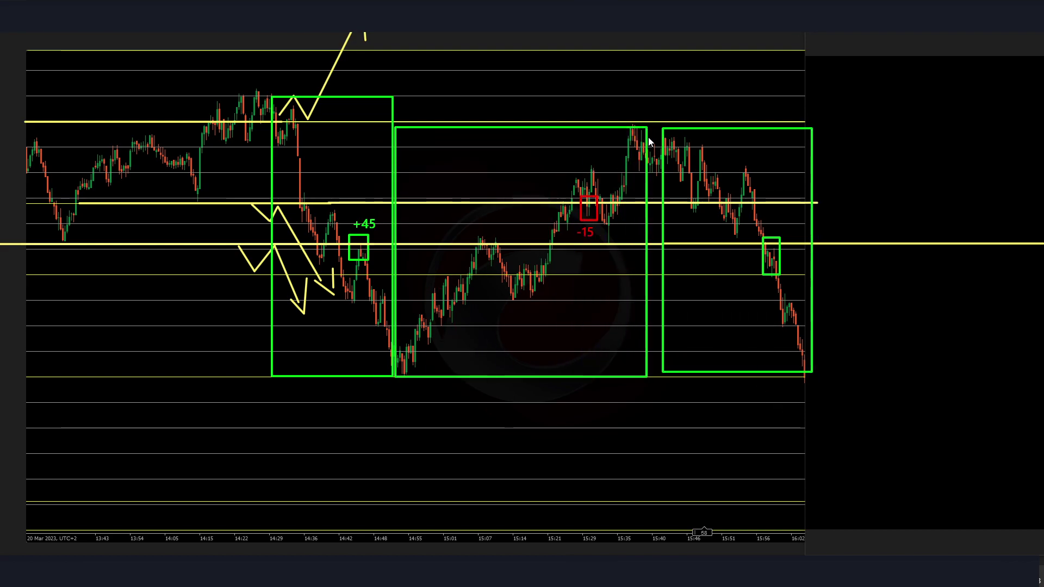
key(ctrl+z)
key(ctrl+z)
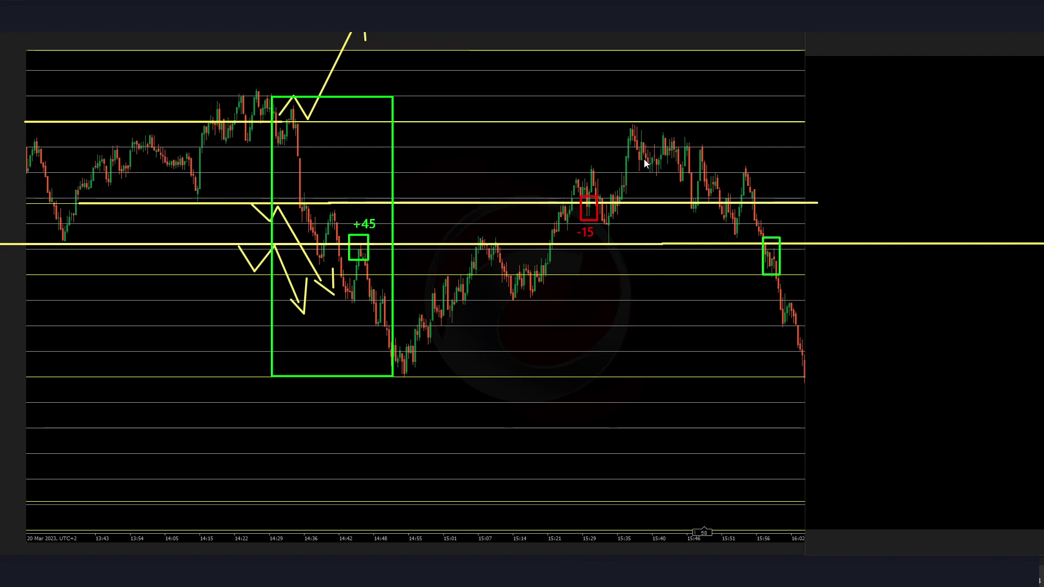
key(ctrl+z)
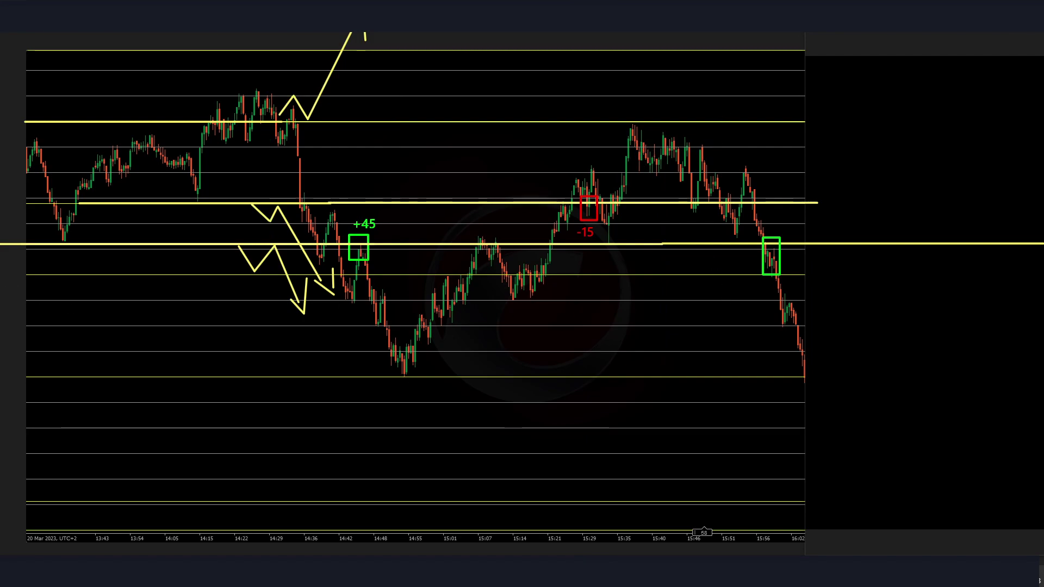
Draw green levels from the 15:14 and 14:55 lows, and label the boxed retest near 15:56 "+45"
drag(500, 301, 803, 302)
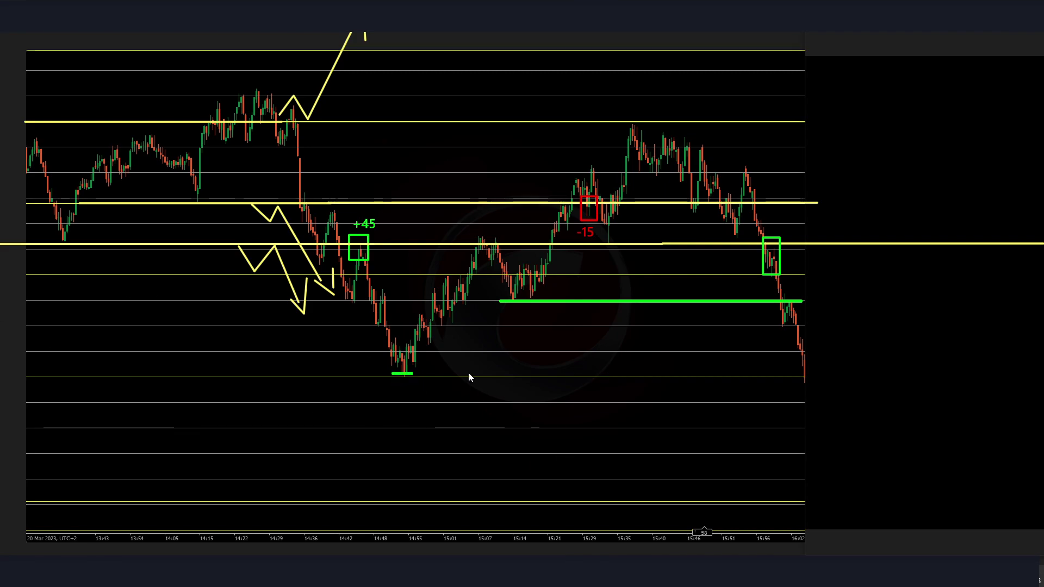
click(904, 374)
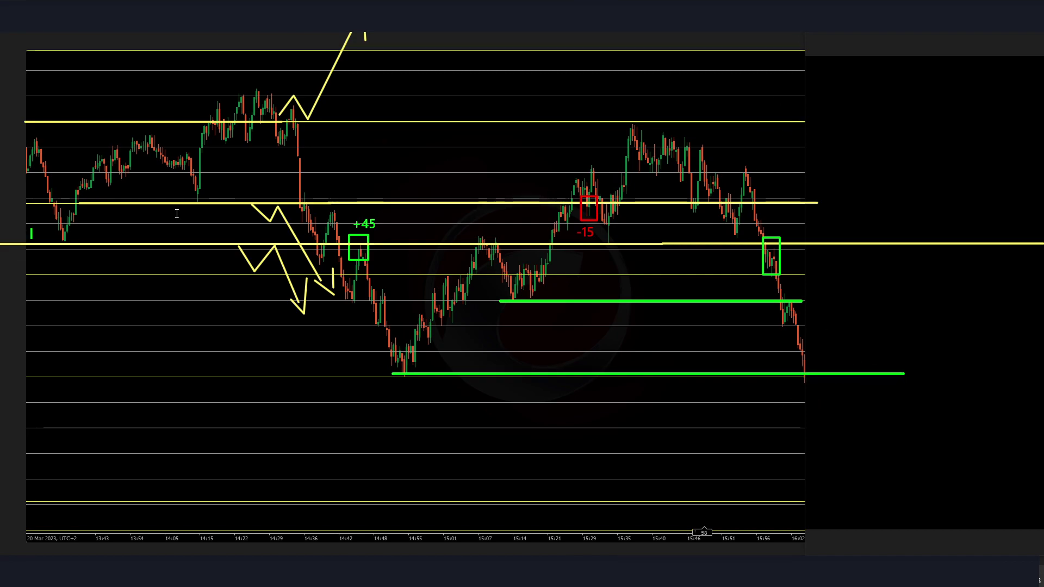
text(+45)
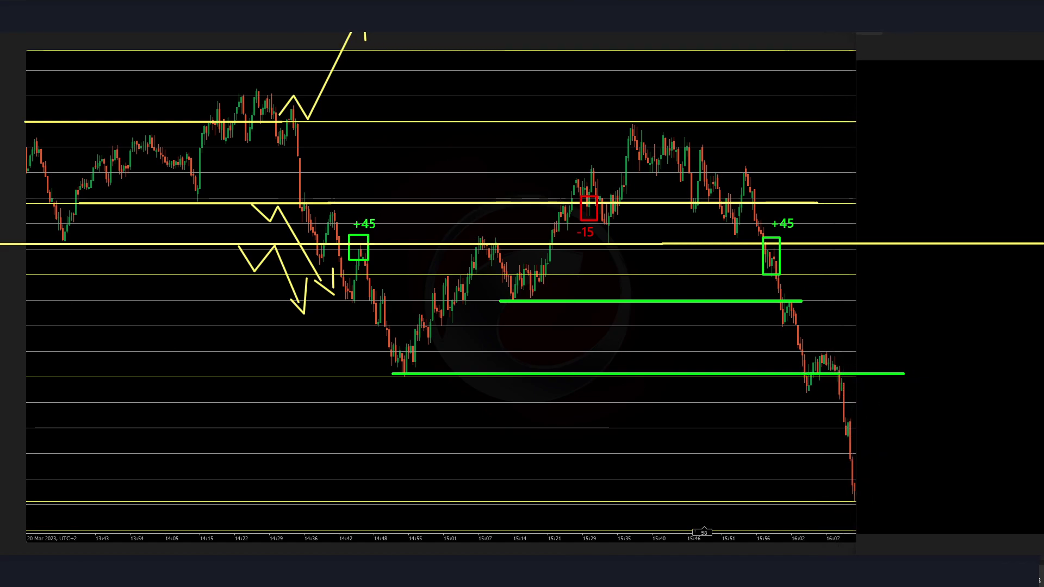
Box the retest of the lowest green level just after 16:07 in green and label it "+45"
drag(835, 363, 847, 400)
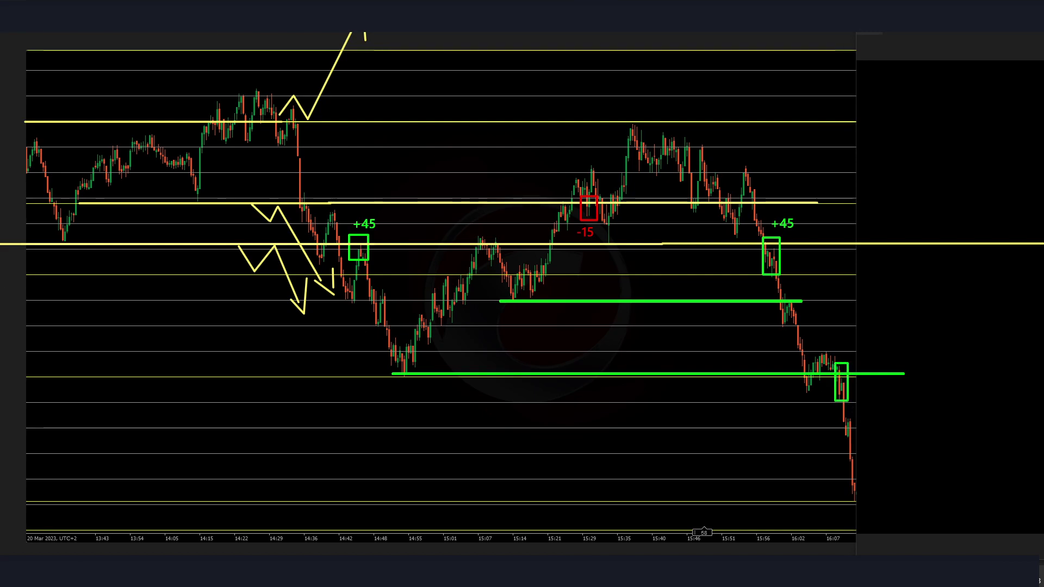
click(814, 313)
text(+45)
click(718, 332)
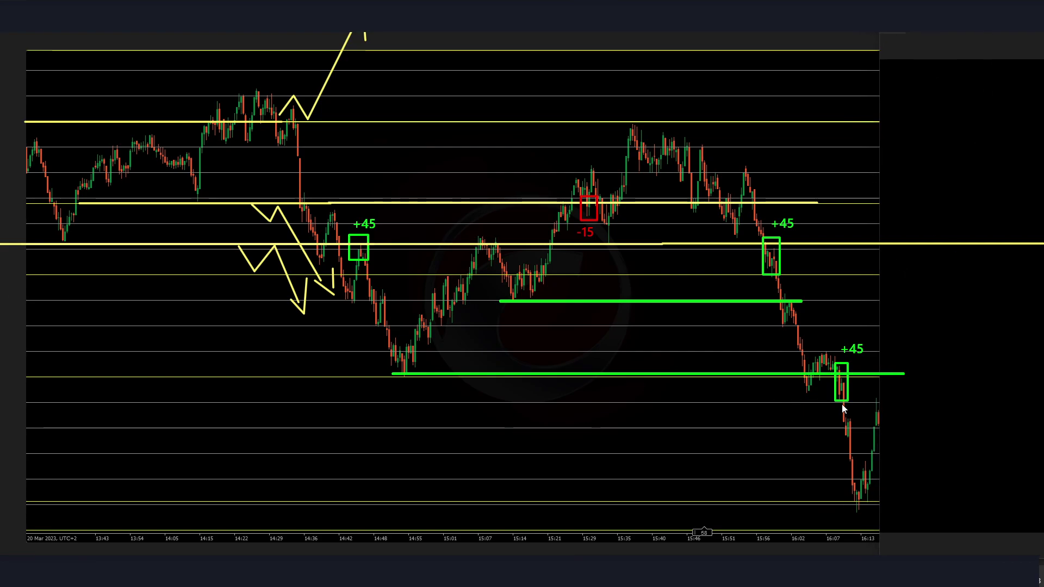
Briefly draw a green level at the low after 16:02, remove it, and capture the marked-up 20 March chart area
drag(802, 391, 928, 391)
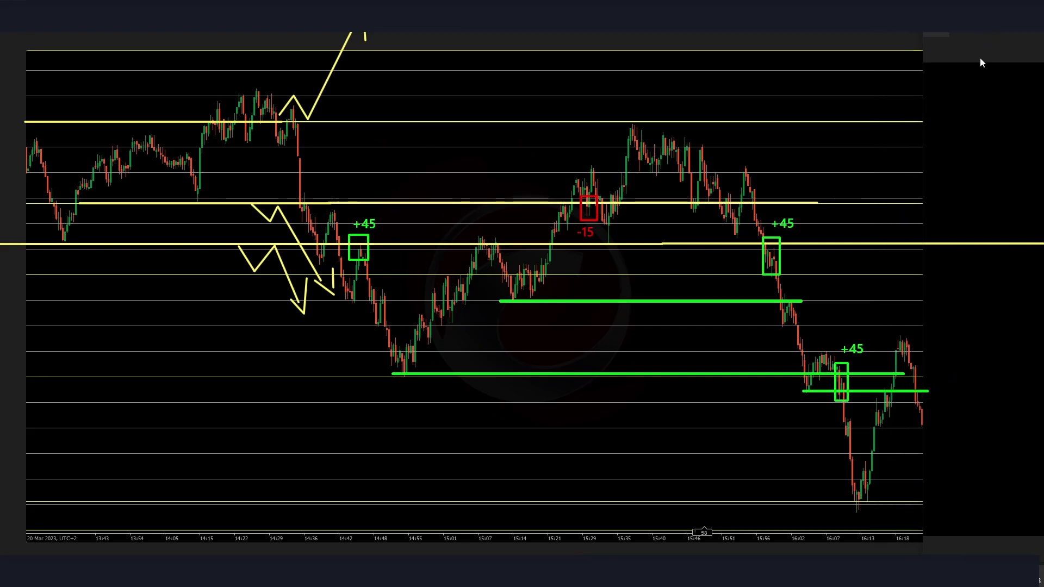
key(ctrl+z)
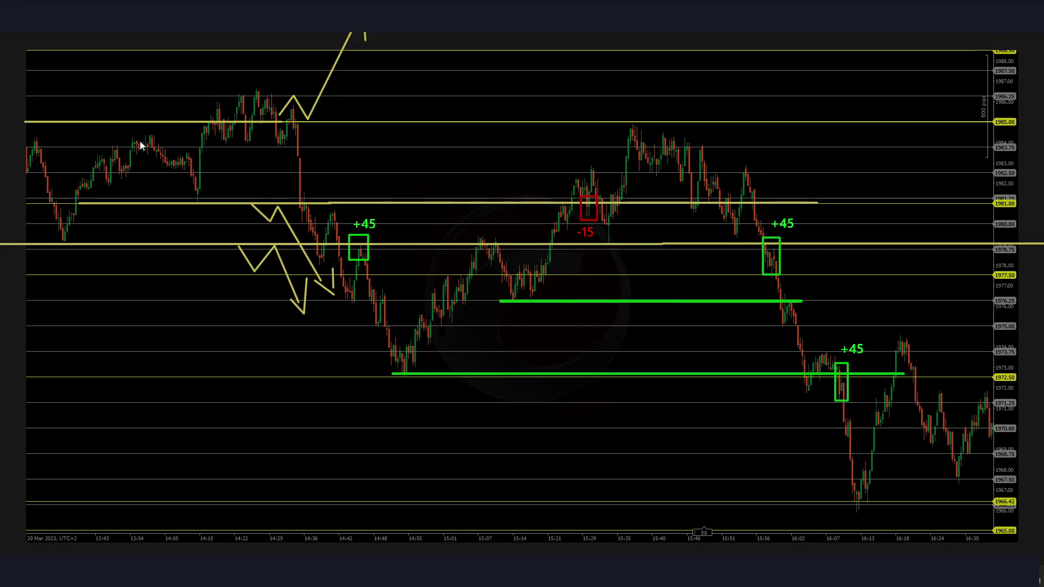
drag(23, 32, 1019, 552)
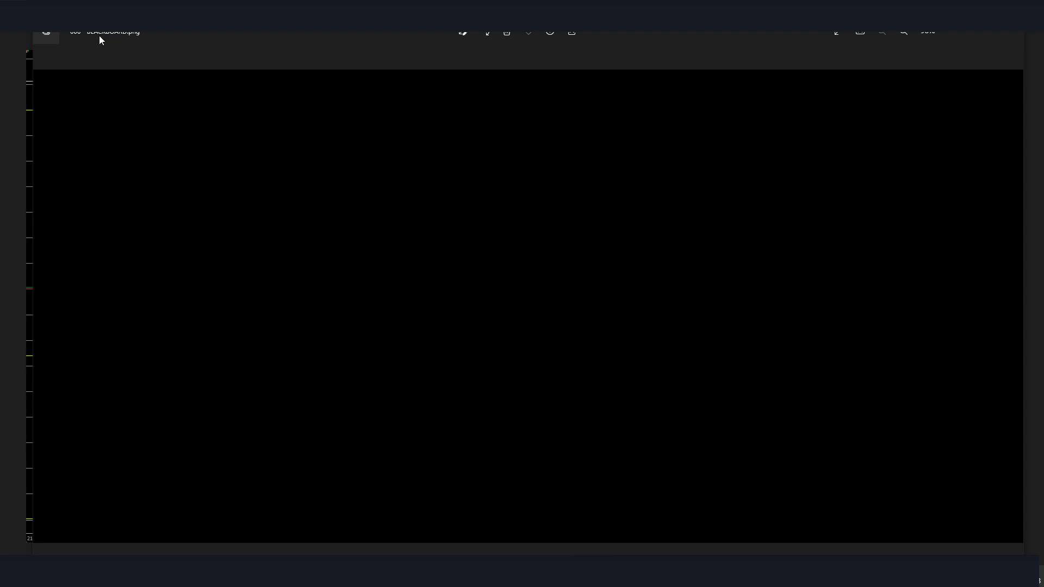
Uncover the 21 March chart to just past 14:03 and draw a red horizontal line at the broken support level
drag(98, 31, 231, 32)
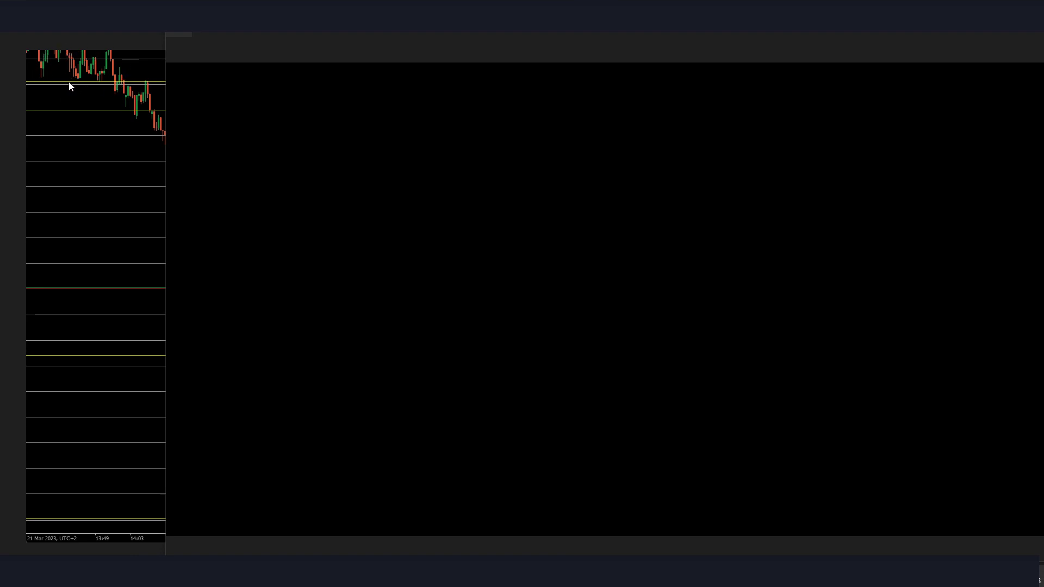
drag(70, 82, 219, 82)
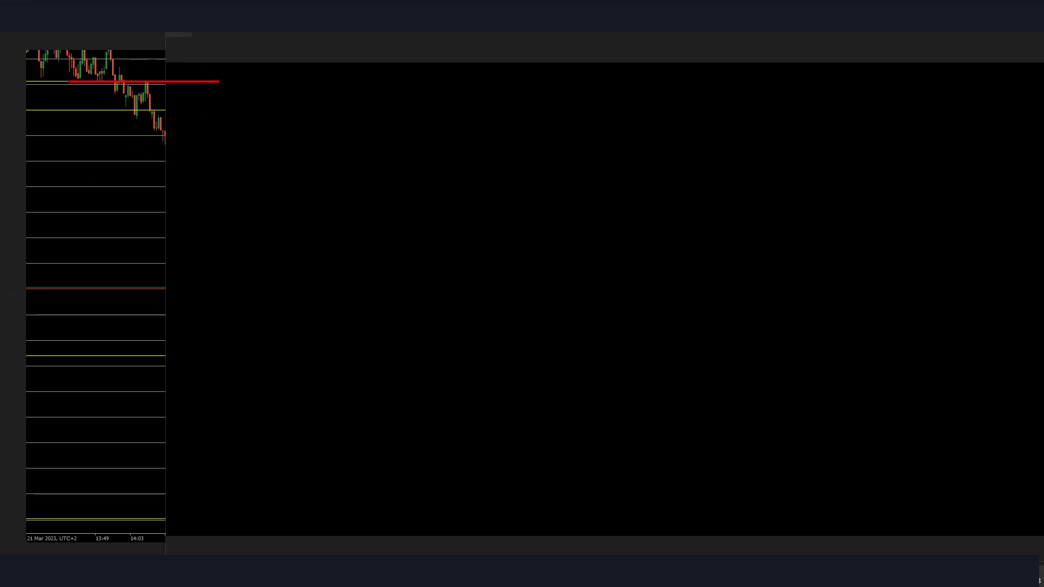
Extend the red broken support level further along the chart and draw a thick red level at the low just after 14:15
drag(188, 83, 370, 73)
drag(206, 81, 389, 82)
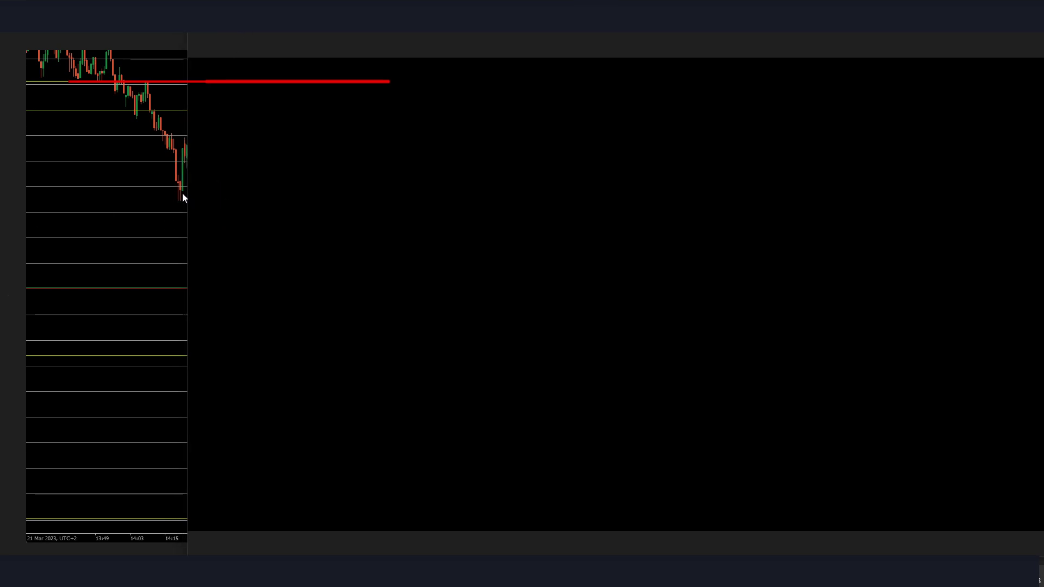
drag(168, 189, 325, 190)
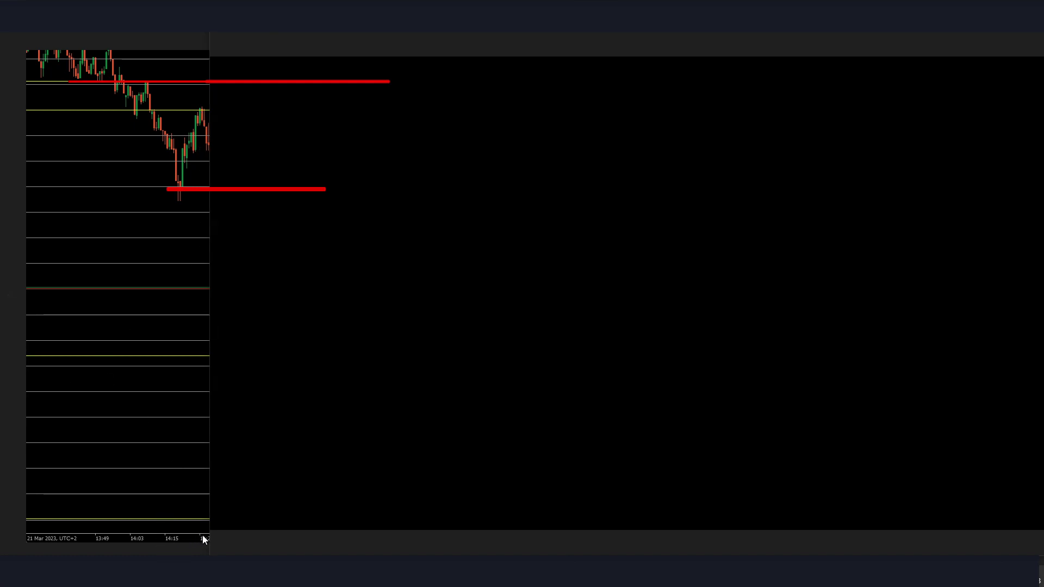
Draw a red level from the low after 14:03 and sketch a downward break-and-retest arrow below the 14:15 low's level
drag(200, 534, 216, 173)
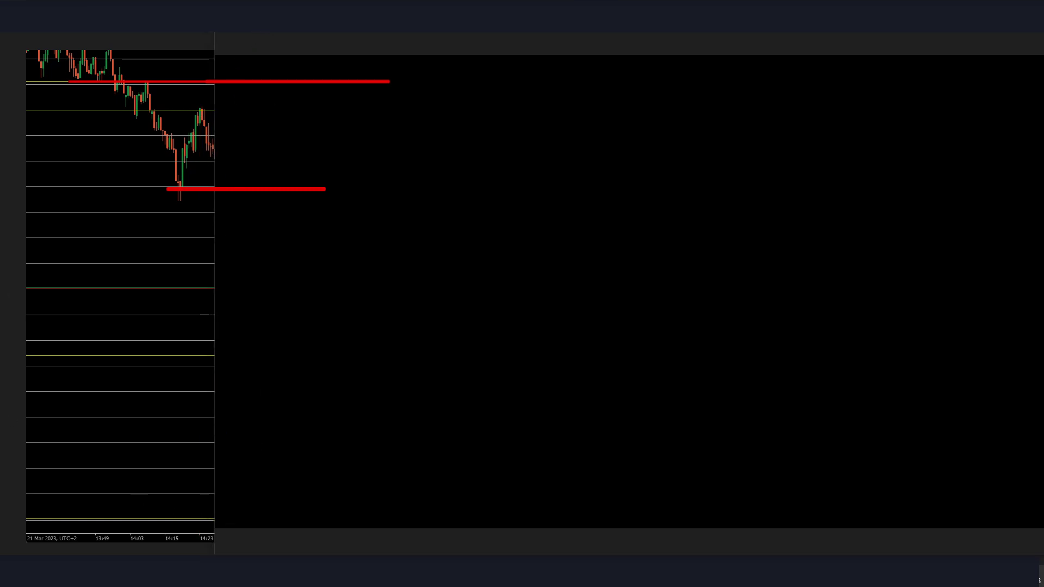
drag(194, 533, 214, 153)
key(ctrl+z)
drag(135, 112, 267, 116)
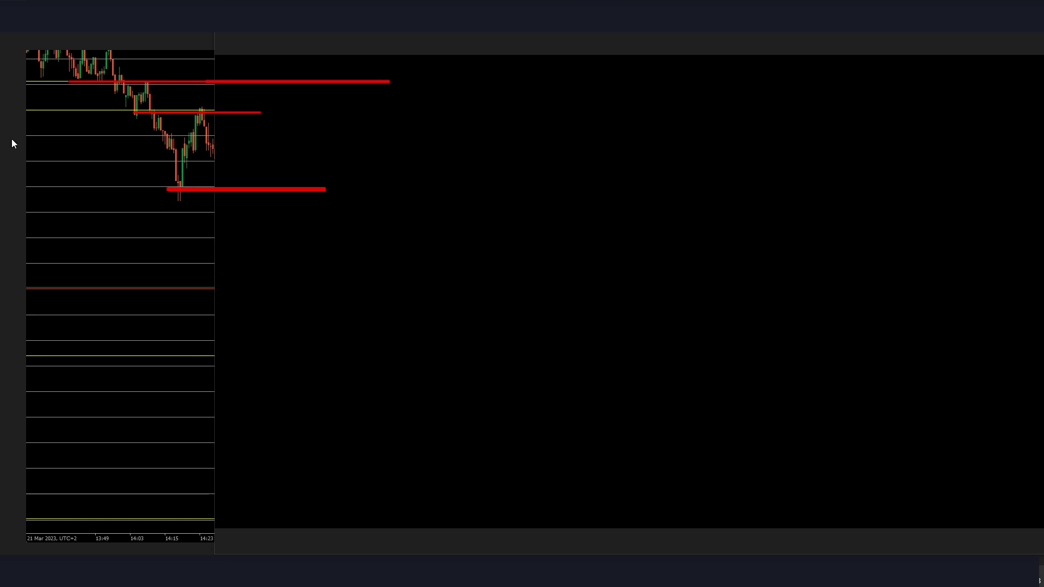
drag(246, 207, 293, 280)
key(ctrl+z)
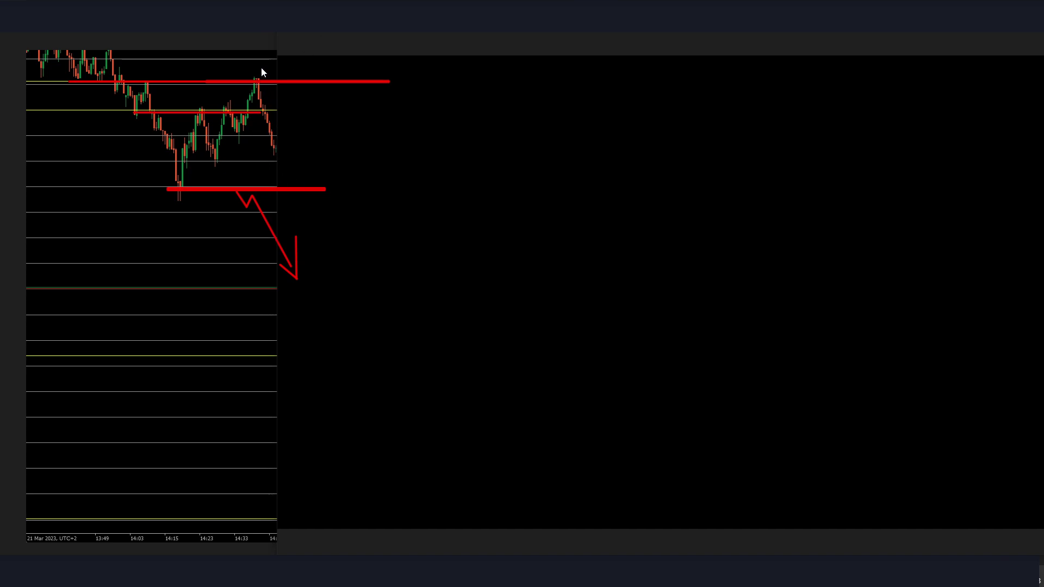
Erase the two uppermost red levels and draw a red level through the low after 14:23 with a downward break-and-retest arrow
click(224, 82)
click(228, 112)
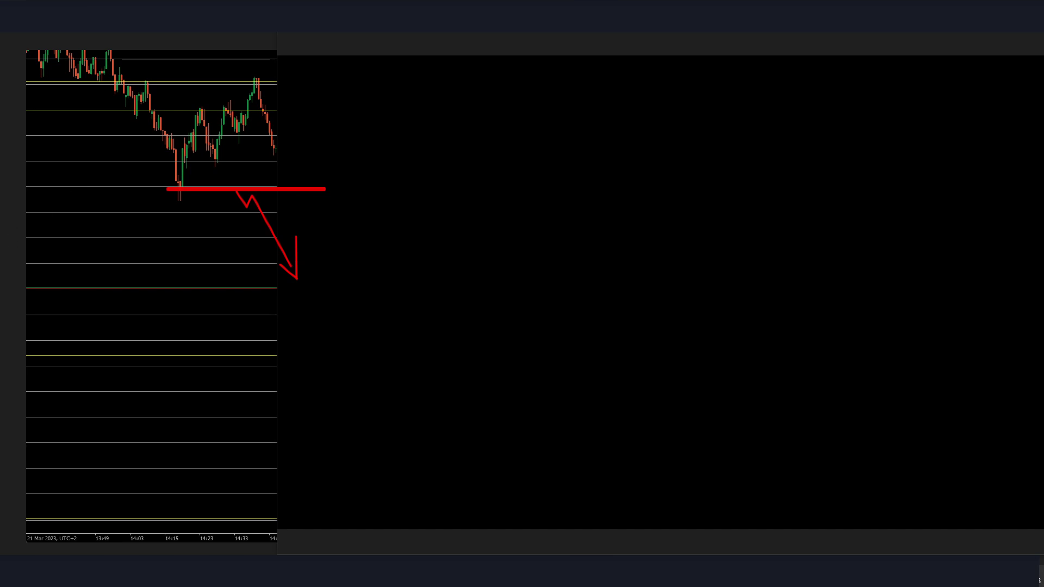
drag(176, 162, 500, 162)
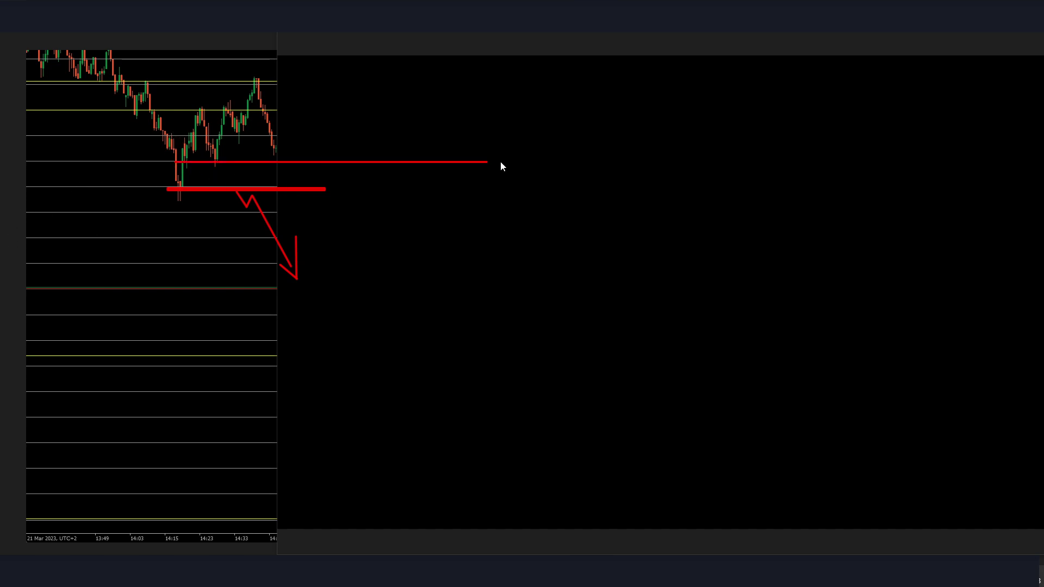
drag(409, 180, 444, 240)
mouse_move(424, 241)
mouse_down()
mouse_move(473, 268)
mouse_move(460, 211)
mouse_up()
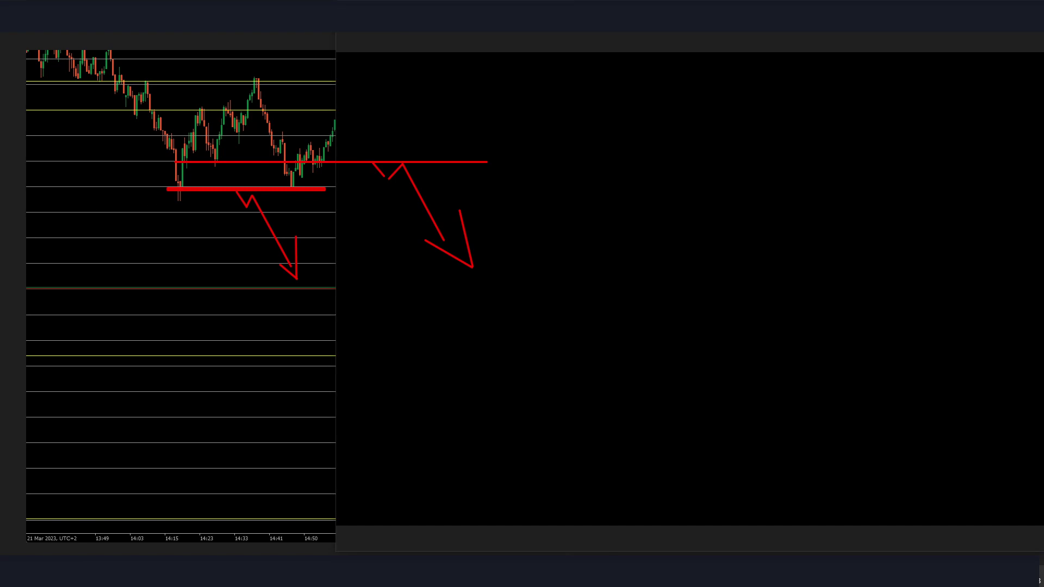
Box the retest between 15:00 and 15:09 in red with the label "-15", and draw a red level from the low just before 15:09
mouse_move(322, 144)
mouse_down()
mouse_move(466, 246)
mouse_move(470, 235)
mouse_up()
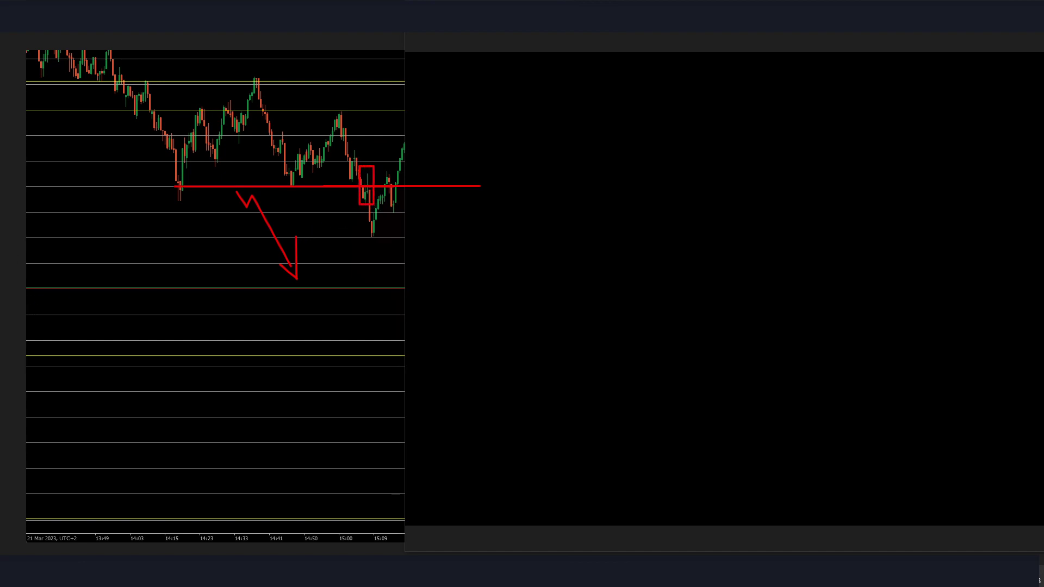
text(15)
click(328, 120)
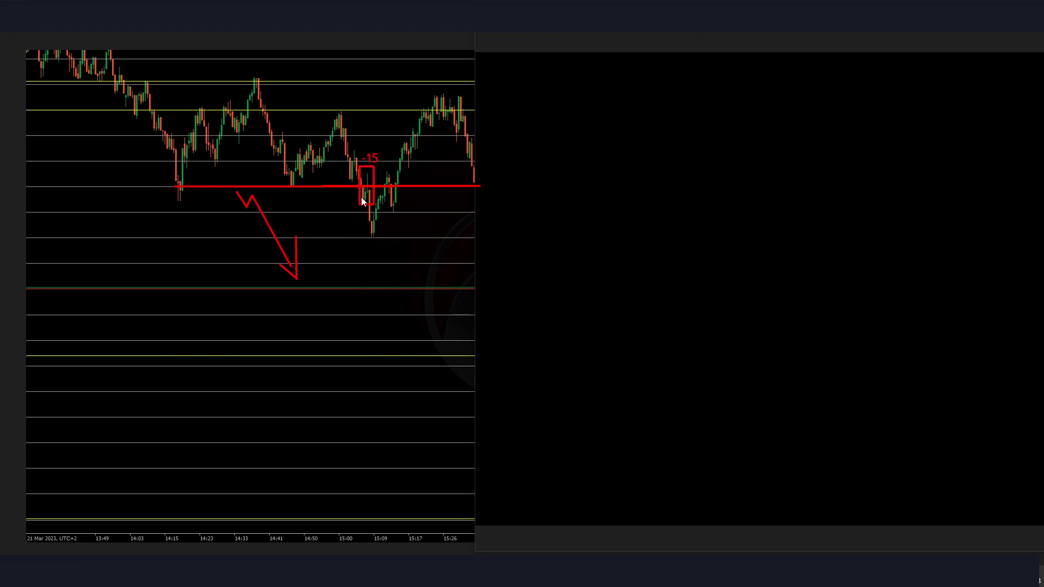
drag(372, 235, 641, 235)
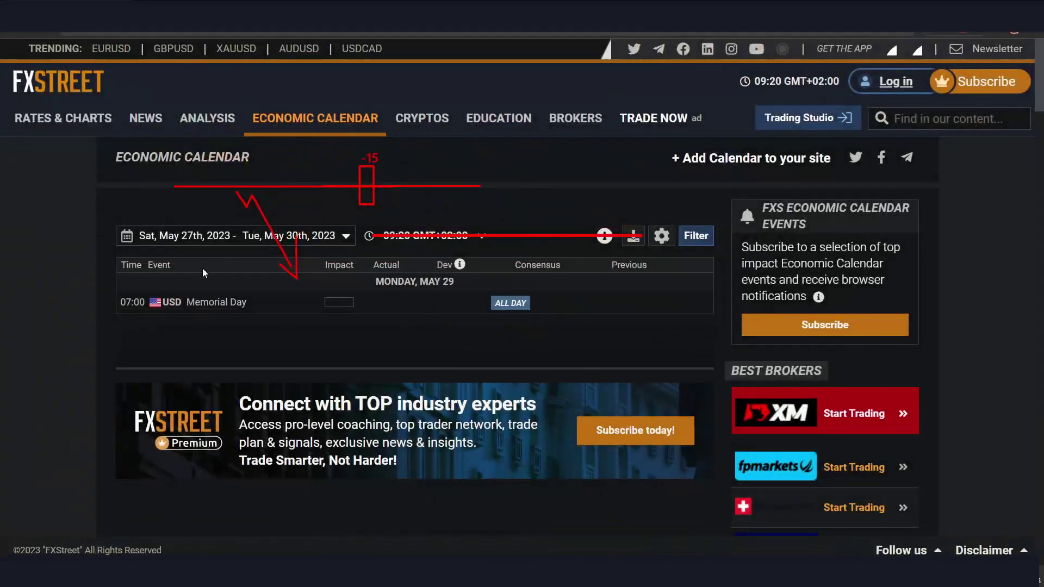
Switch to the FXStreet economic calendar and apply a date range beginning on March 21st, 2023
click(204, 243)
click(305, 344)
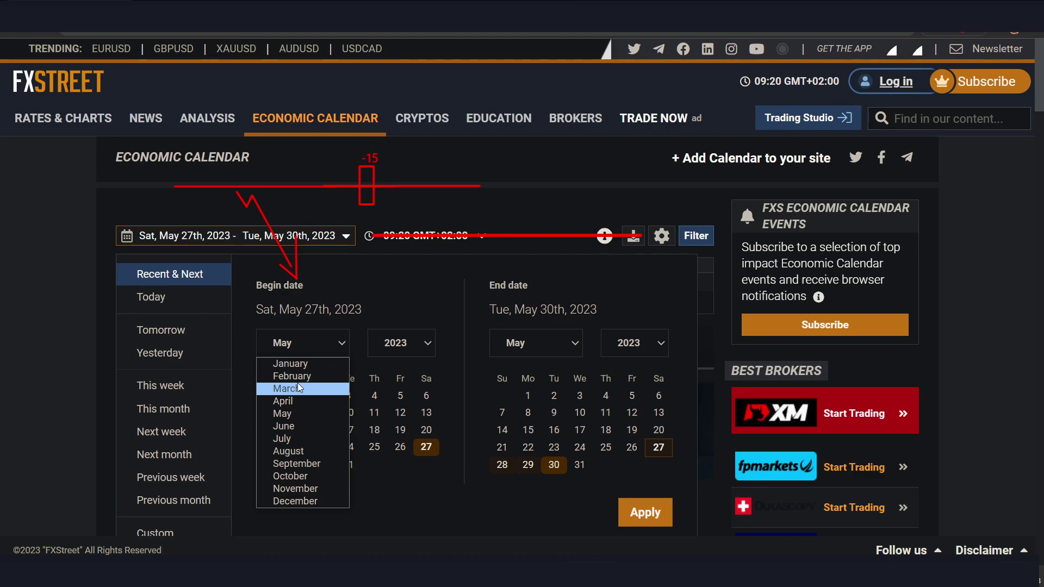
click(298, 383)
click(320, 447)
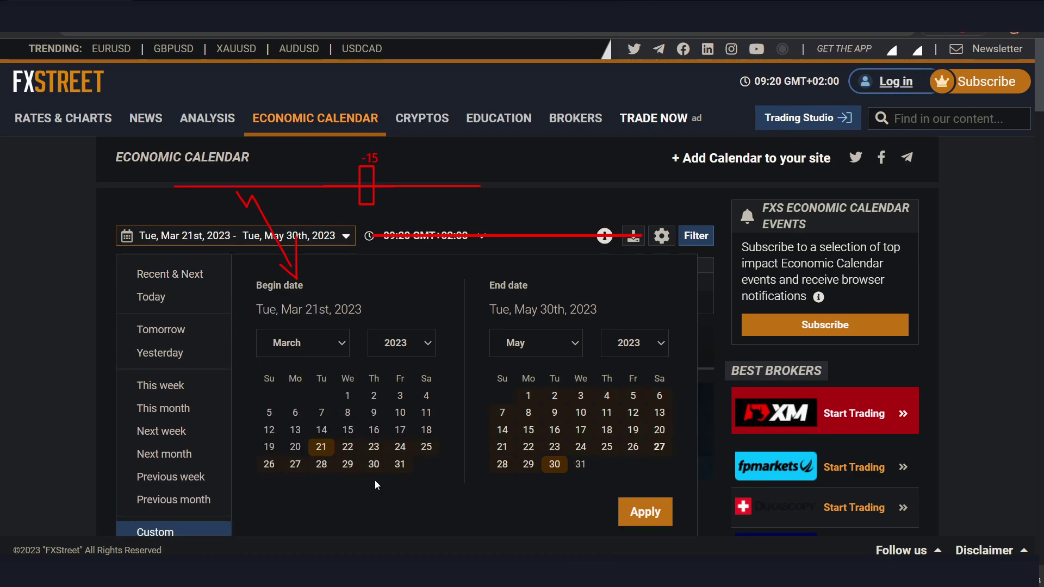
click(630, 500)
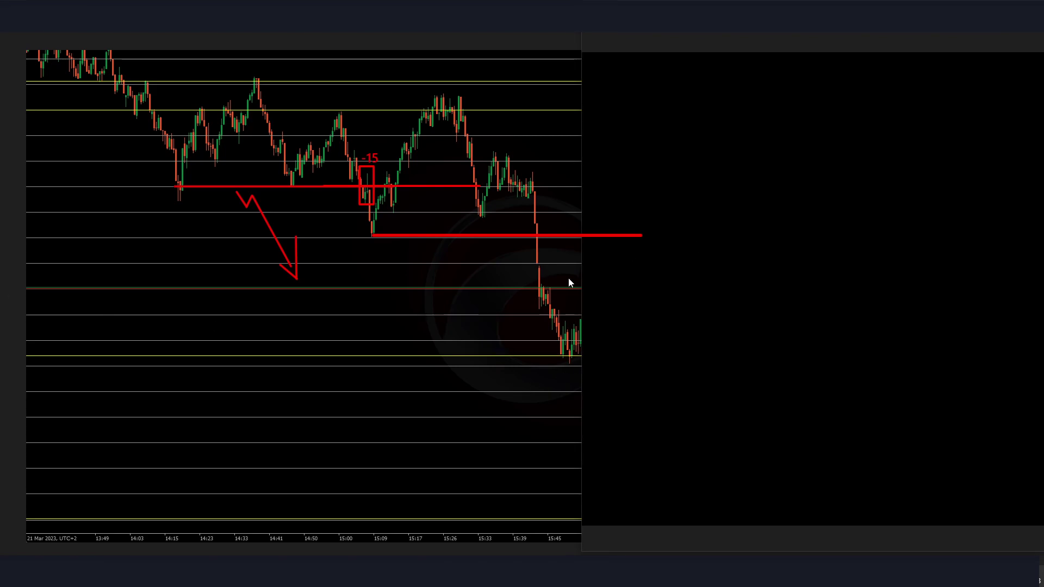
Draw two thin red zones starting between 15:39 and 15:45, and box their retests near 15:51 and just after 15:57 in green
drag(532, 286, 724, 290)
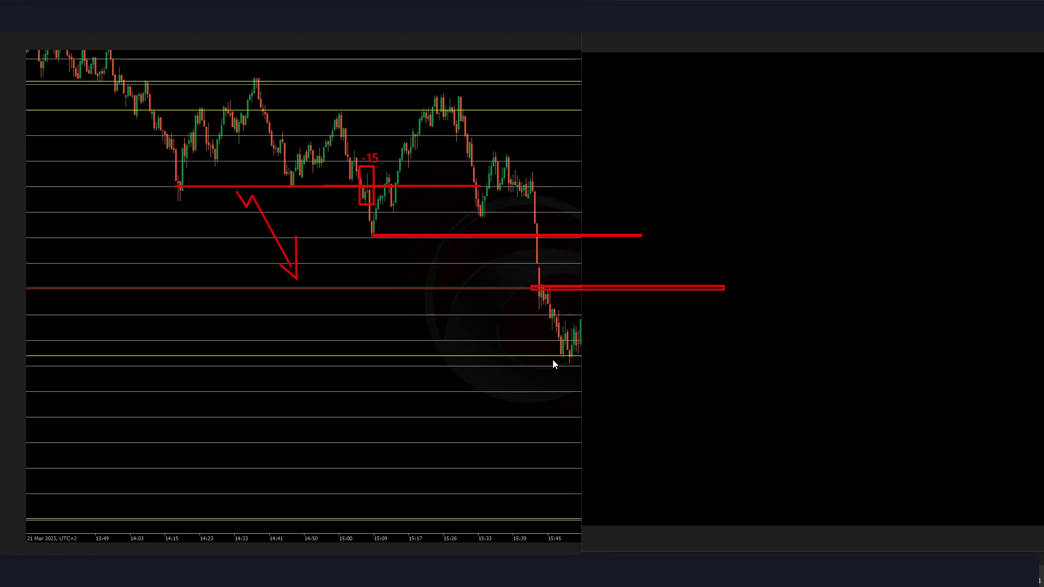
drag(553, 354, 775, 359)
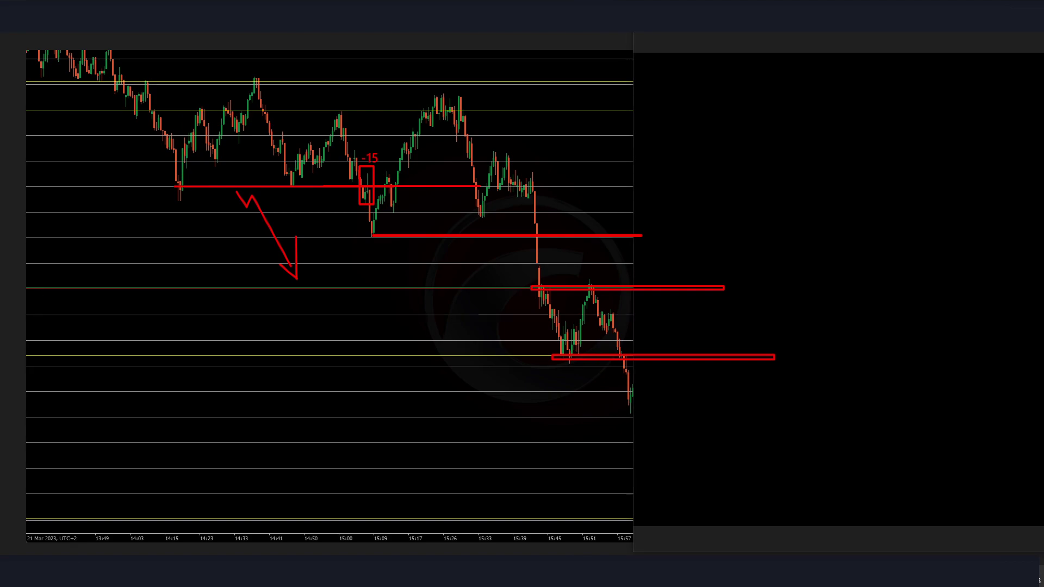
drag(579, 272, 601, 299)
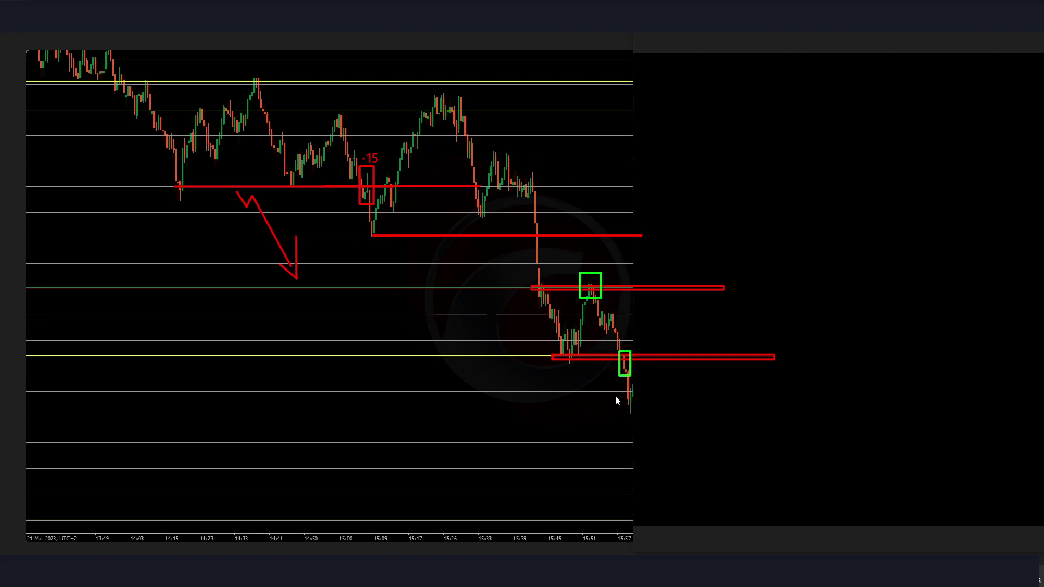
key(ctrl+z)
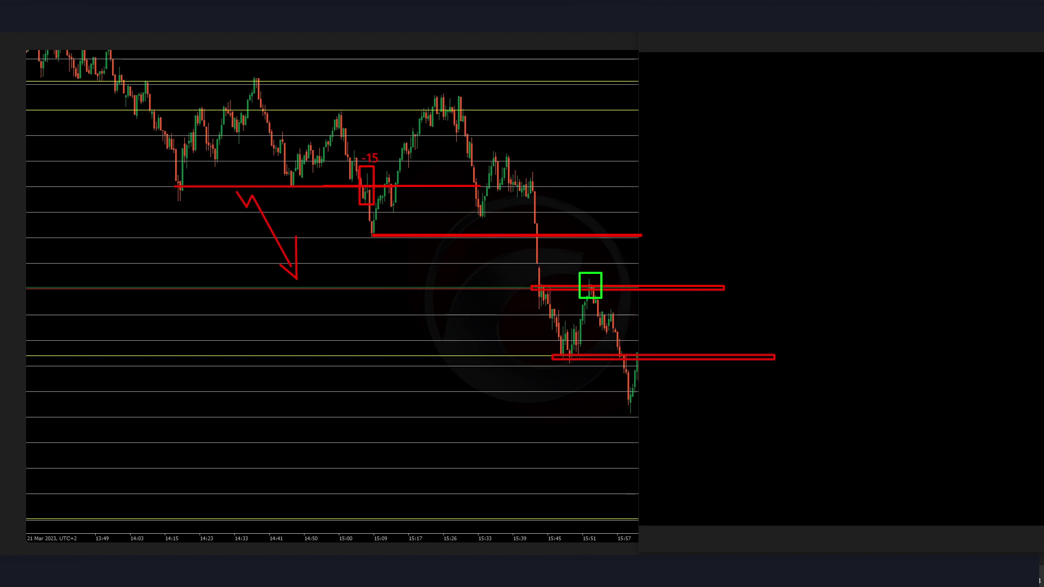
drag(630, 342, 644, 370)
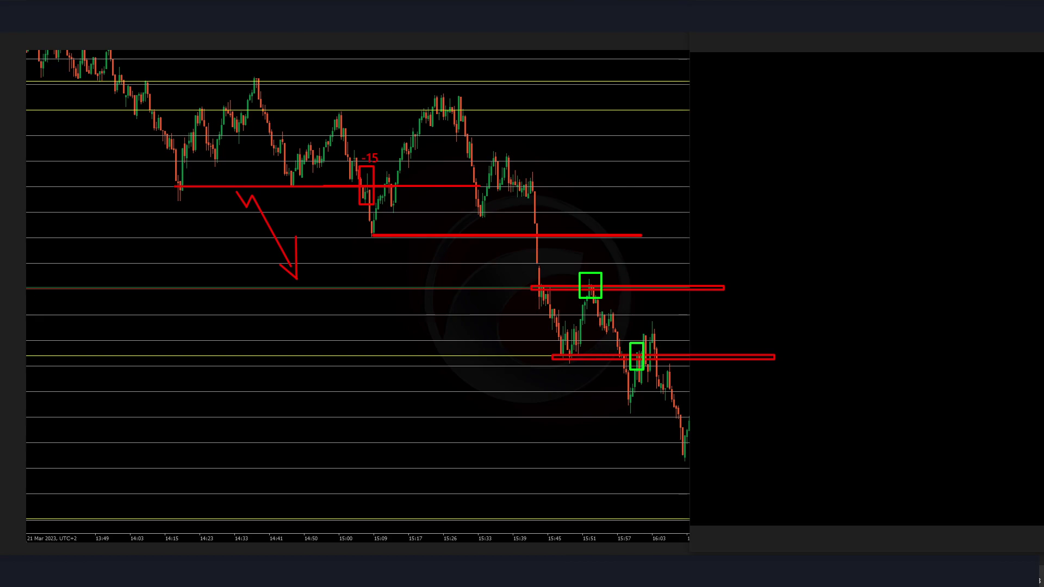
Draw a green level at the wick low just after 15:57 and box its retest near 16:09 in yellow
drag(616, 403, 800, 404)
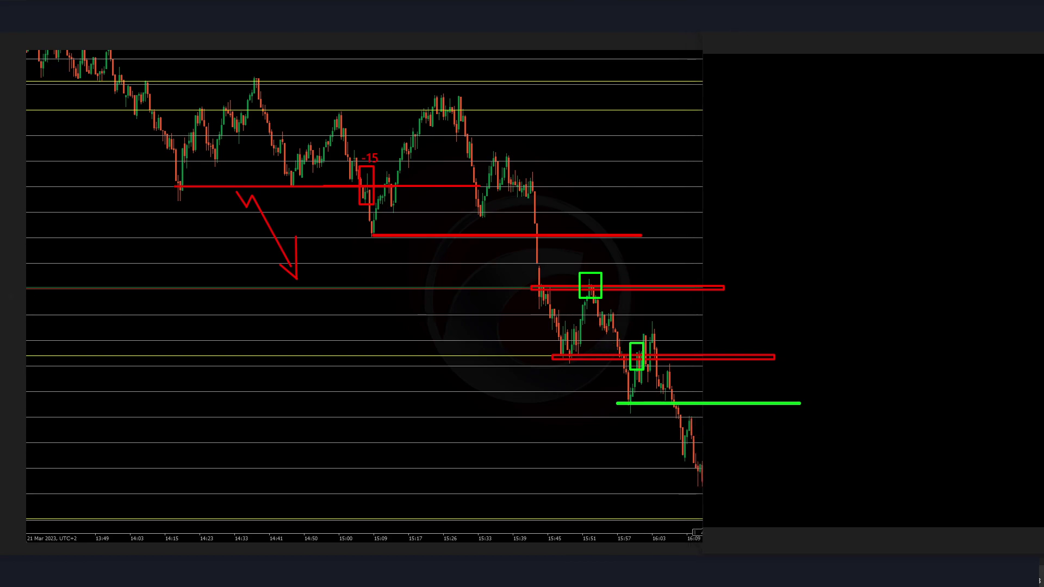
key(ctrl+z)
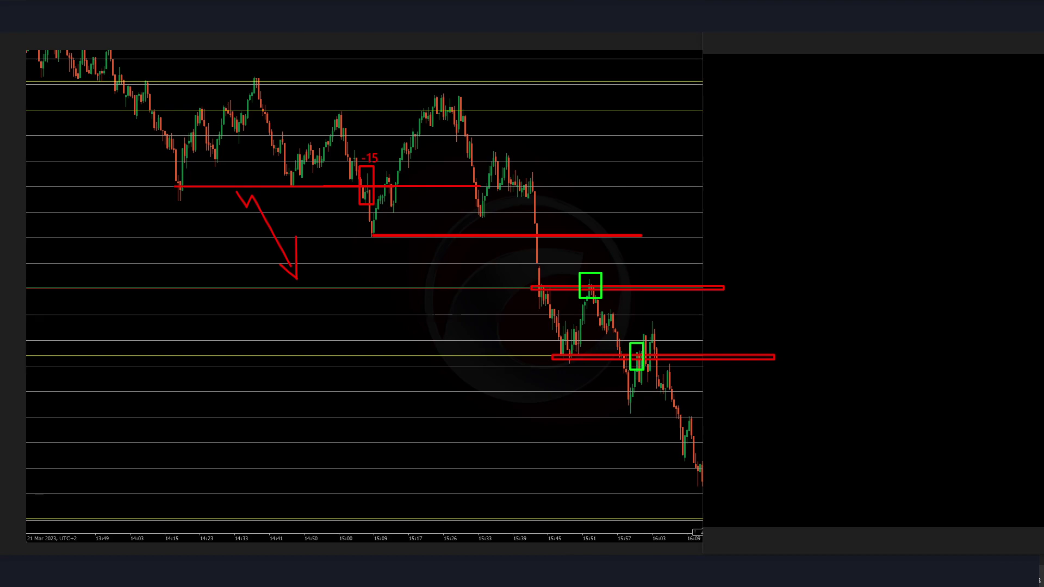
drag(621, 414, 728, 415)
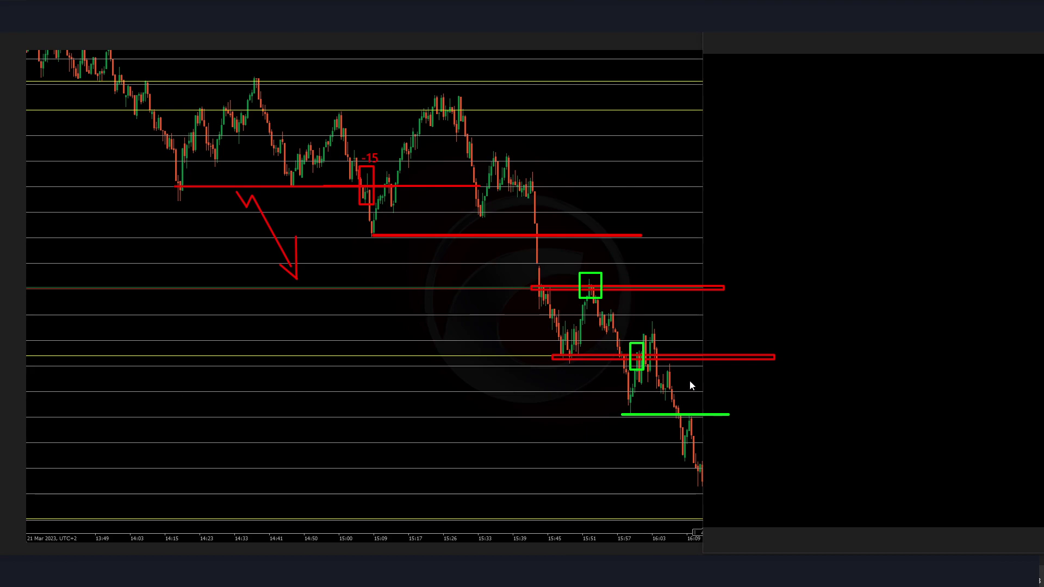
drag(684, 402, 701, 430)
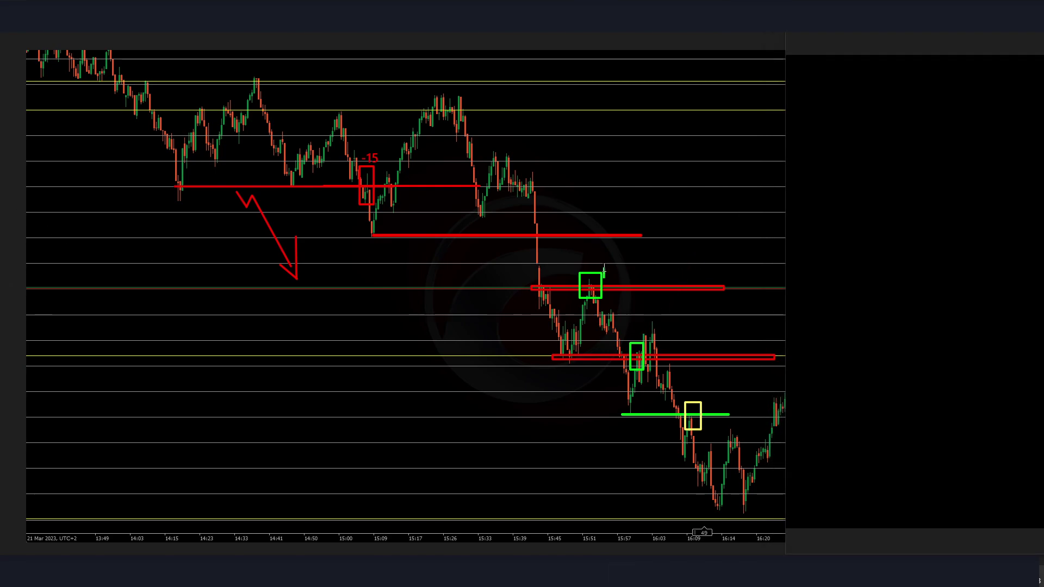
Label the boxed retests near 15:51 and 16:09 "+45" in green, and recolor the yellow box near 16:09 green
click(608, 256)
text(+45)
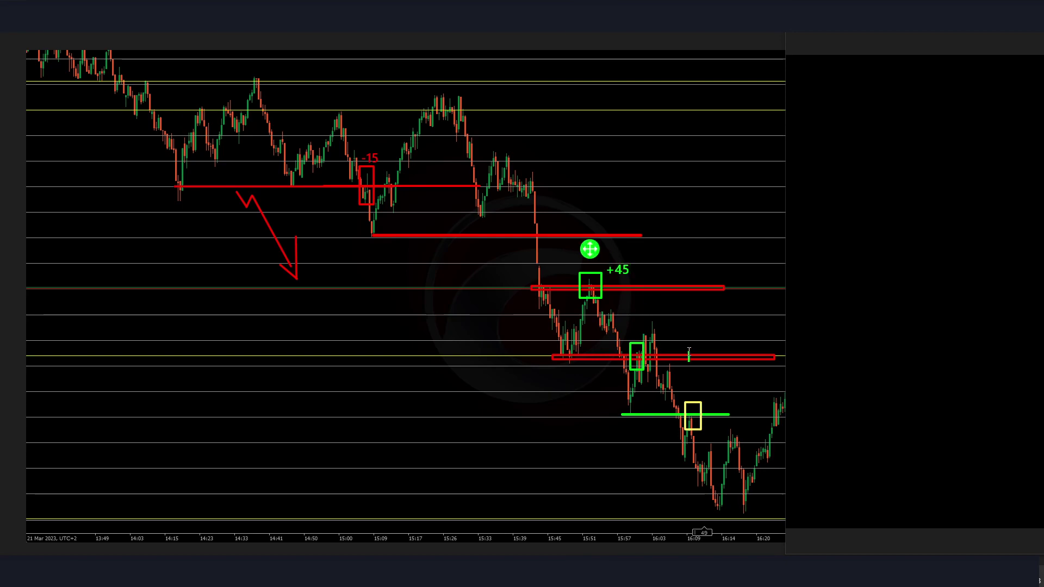
click(667, 336)
click(709, 401)
text(+45)
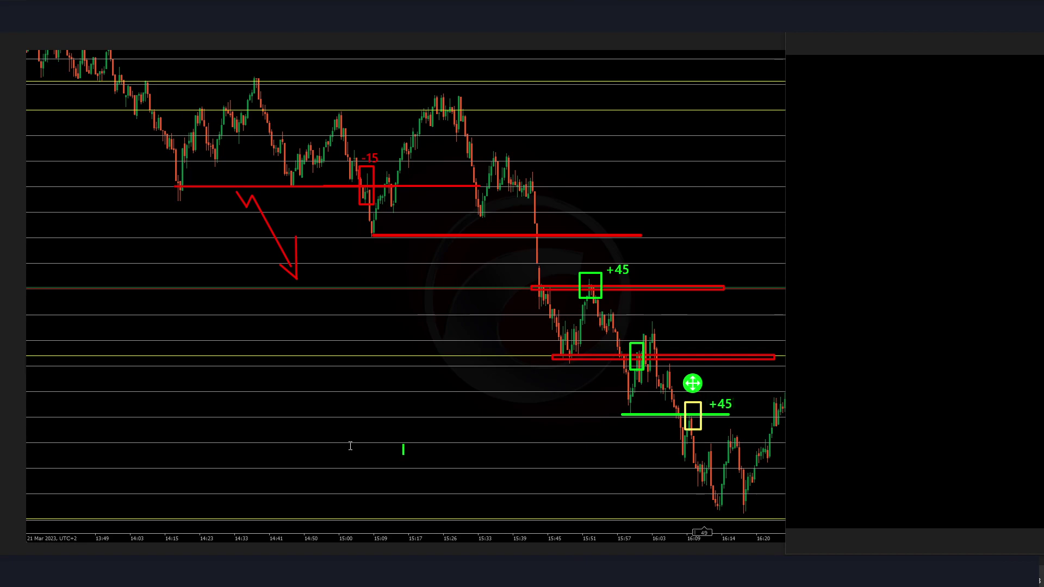
click(600, 440)
click(691, 411)
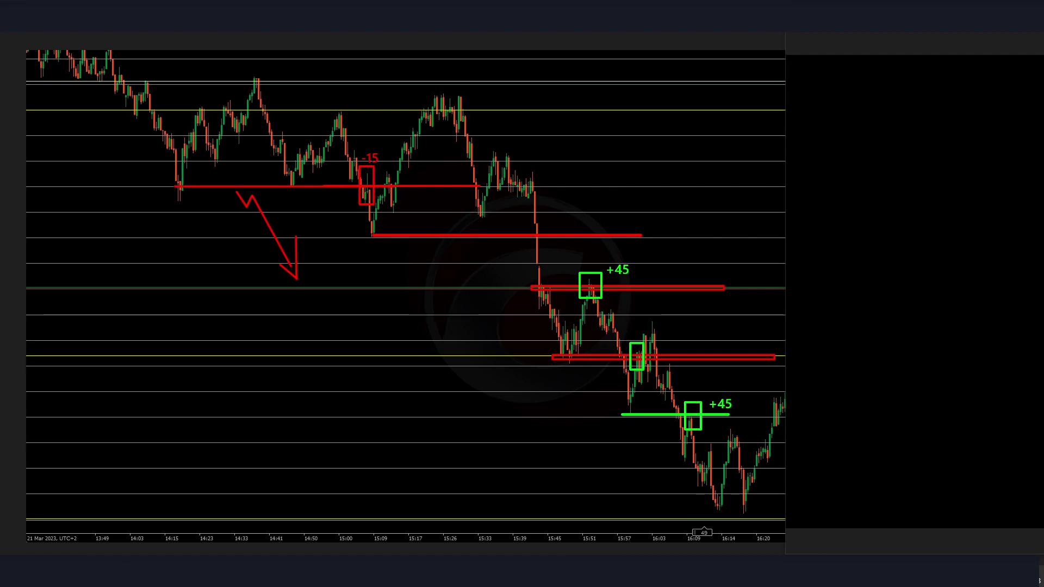
Extend the green level in yellow past 16:36 and draw a yellow level near 1953.00, briefly adding and removing one below 1954.99
drag(727, 415, 883, 416)
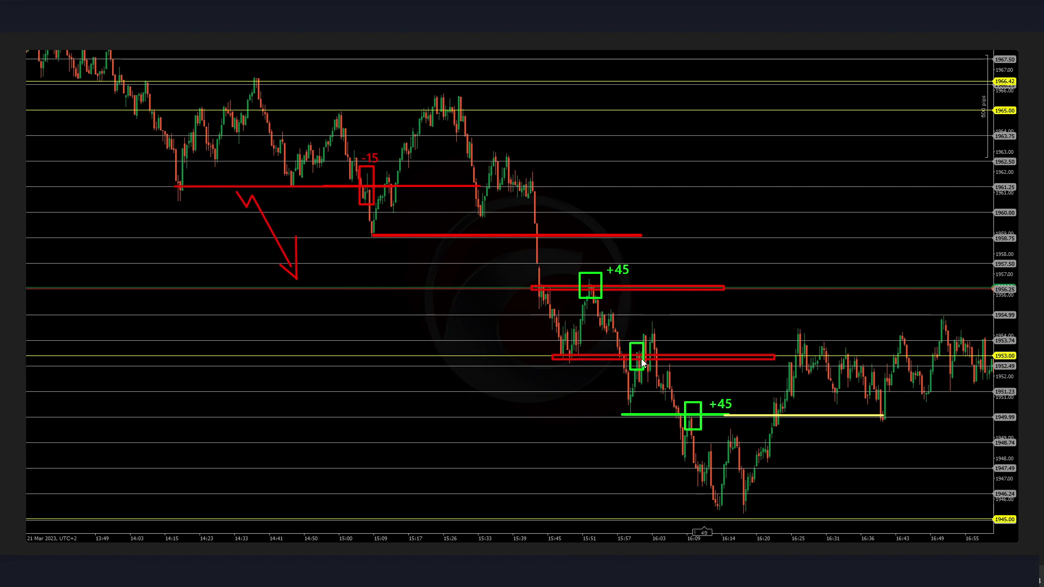
drag(570, 354, 923, 354)
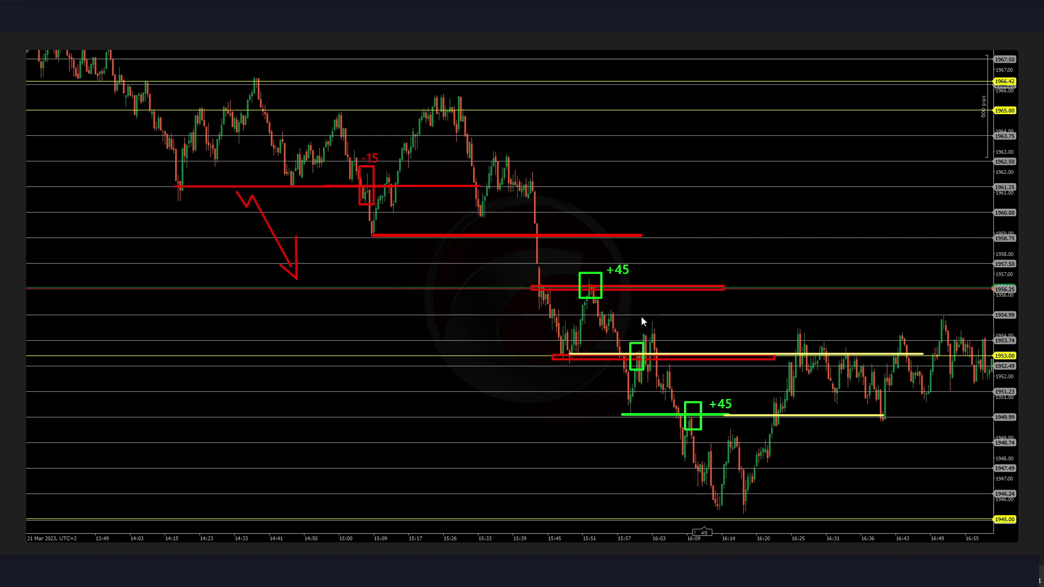
drag(652, 323, 942, 335)
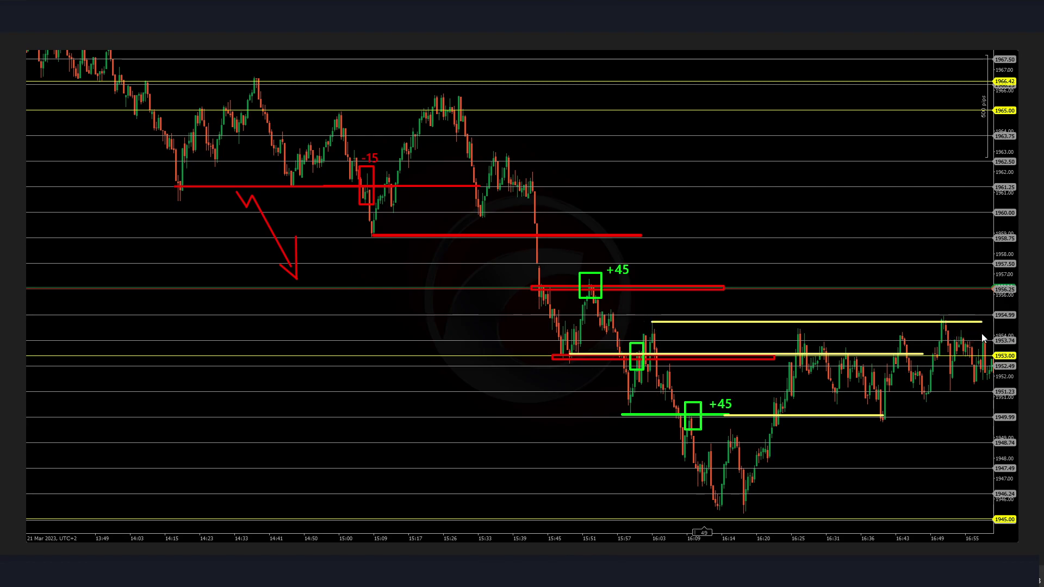
key(Delete)
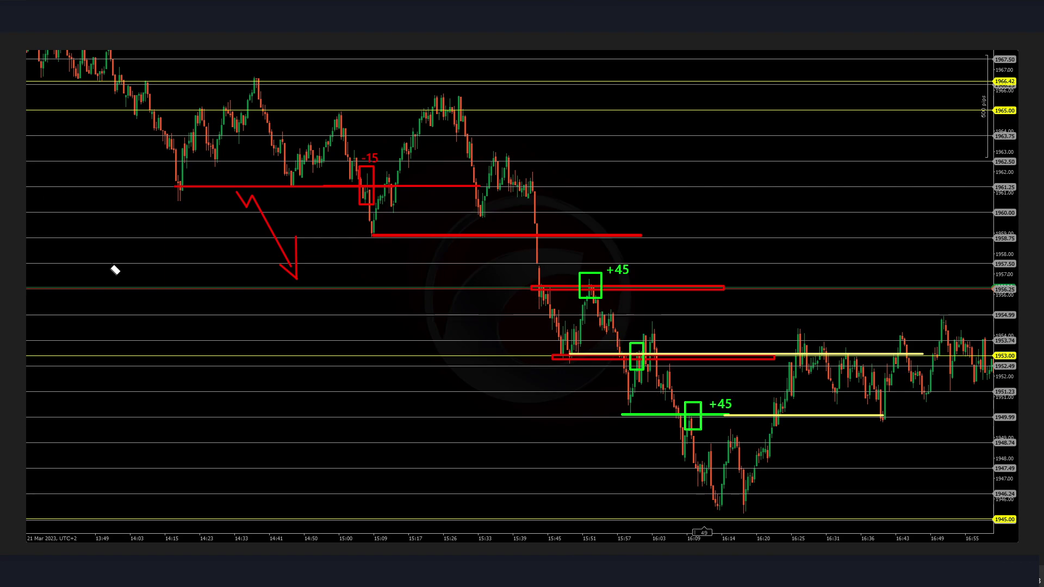
Replace the green box just after 15:57 with a red one, and erase the red zone and yellow level near 1953.00
click(638, 352)
key(Delete)
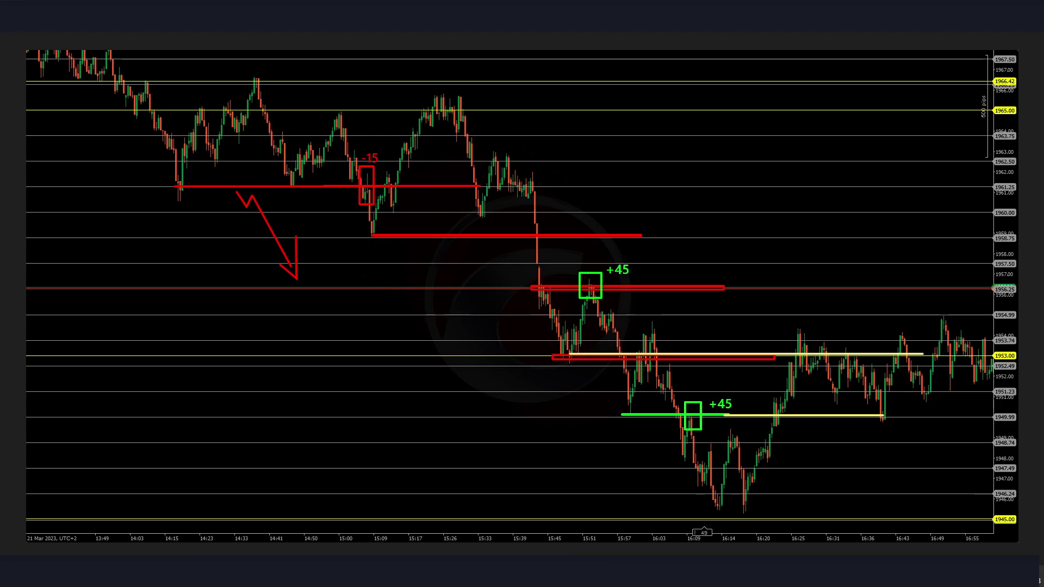
drag(628, 344, 642, 366)
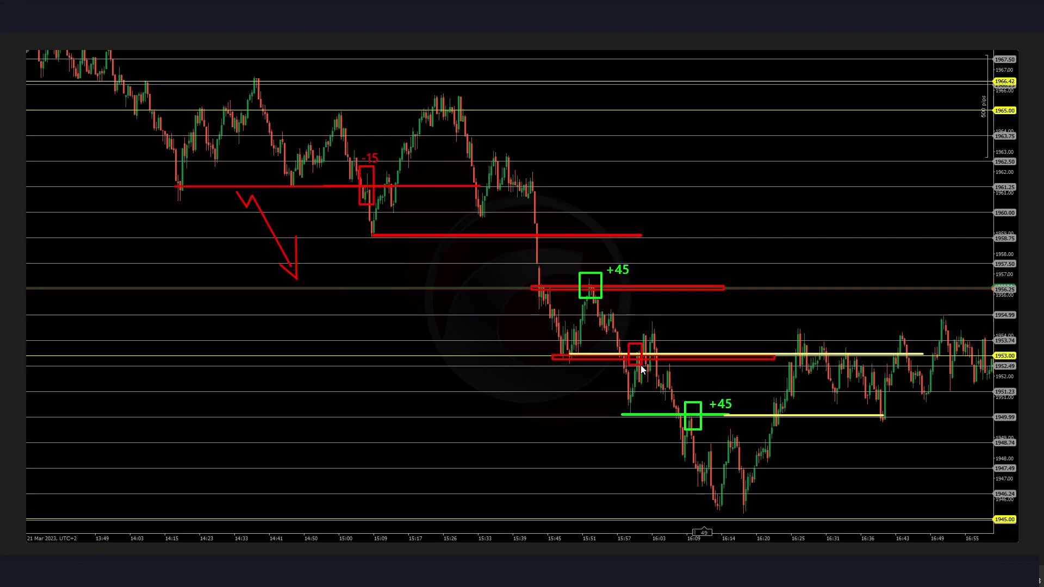
click(852, 354)
click(577, 357)
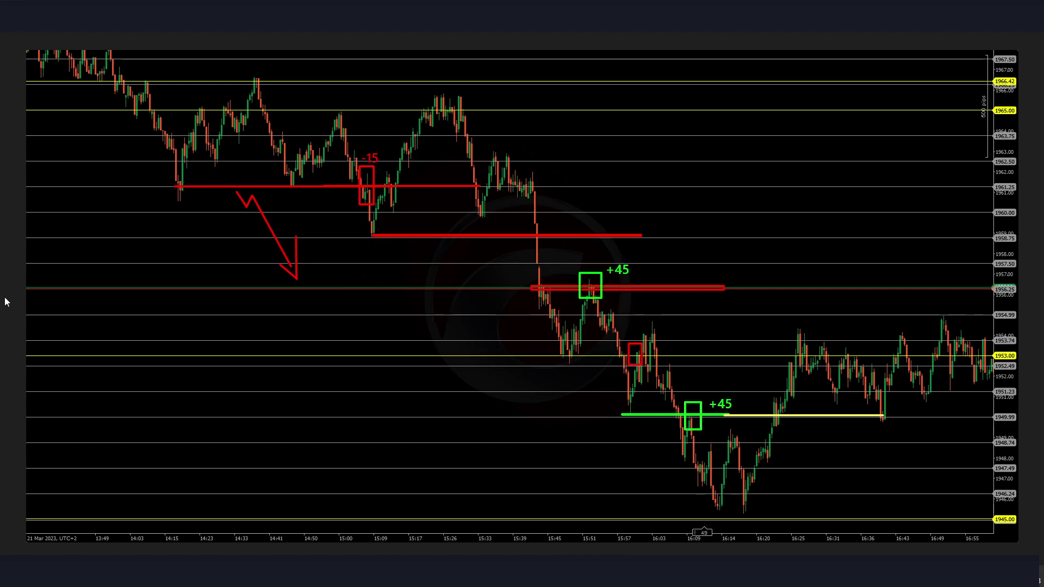
Draw a short yellow level at 1953.00 from about 15:45 to the small red box, and label that box "-15" in red
drag(559, 357, 653, 357)
click(630, 322)
text(-15)
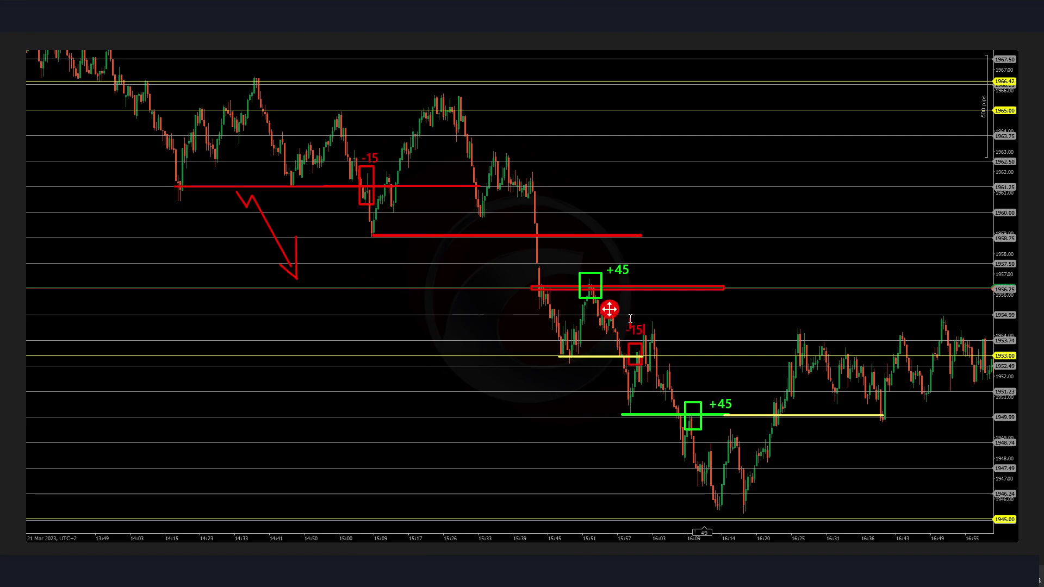
Capture the whole marked-up 21 March chart area
click(653, 229)
drag(24, 47, 1015, 546)
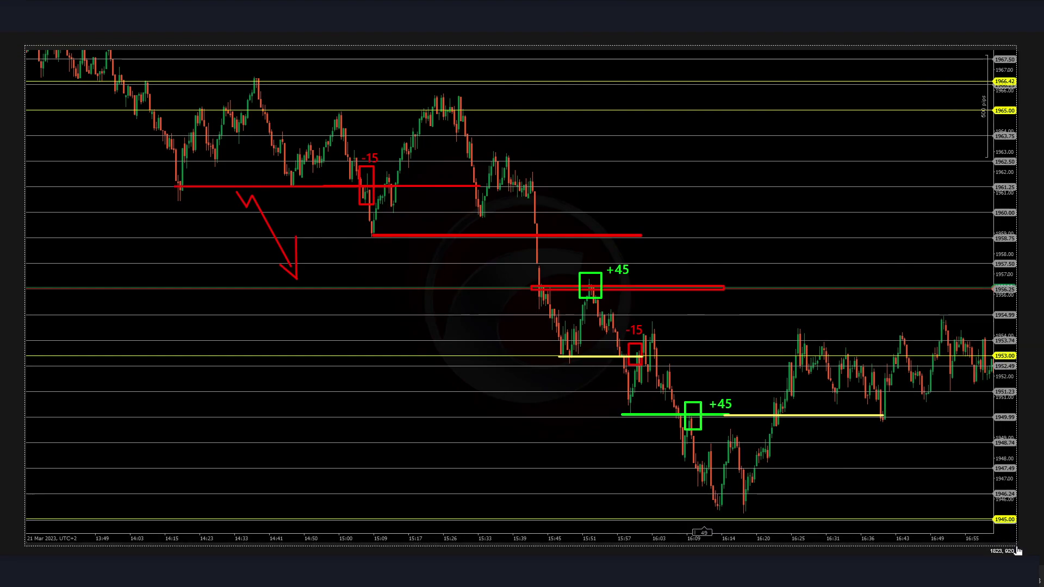
Copy the captured 21 March chart, and bring up the unmarked 22 March chart covered by the 000 - BLACKBOARD.png image
key(ctrl+c)
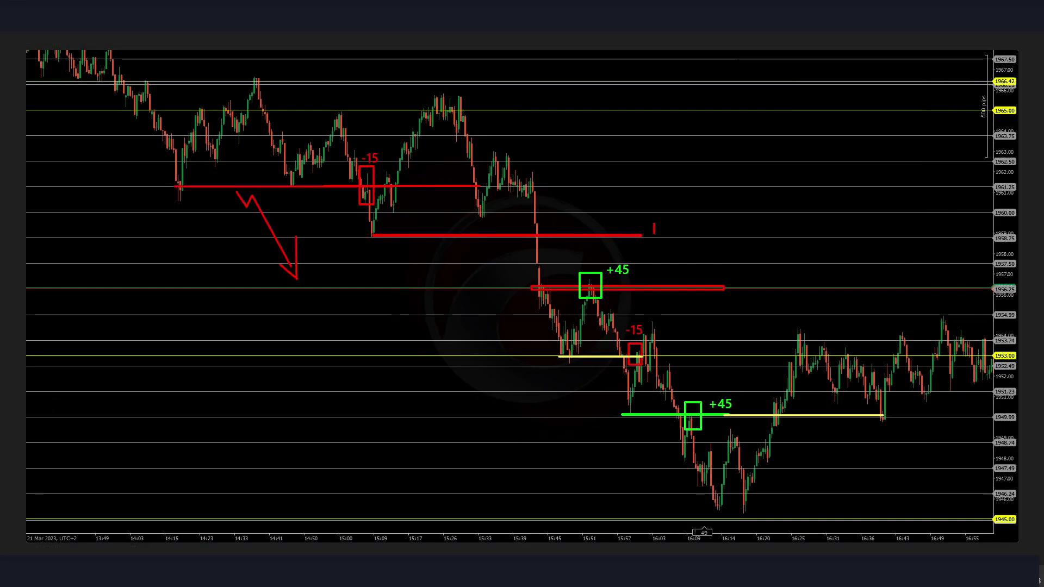
key(Escape)
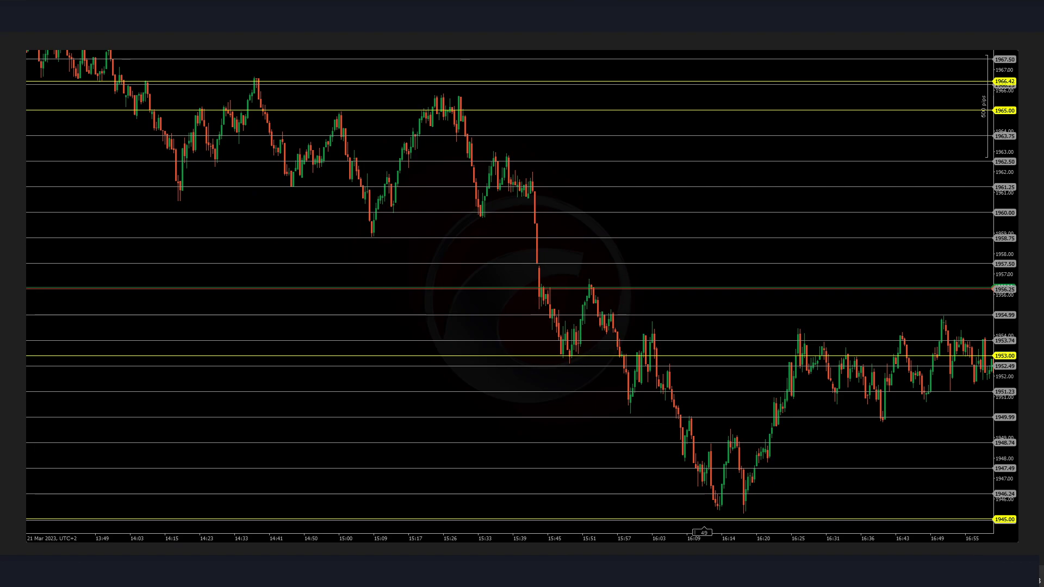
click(494, 530)
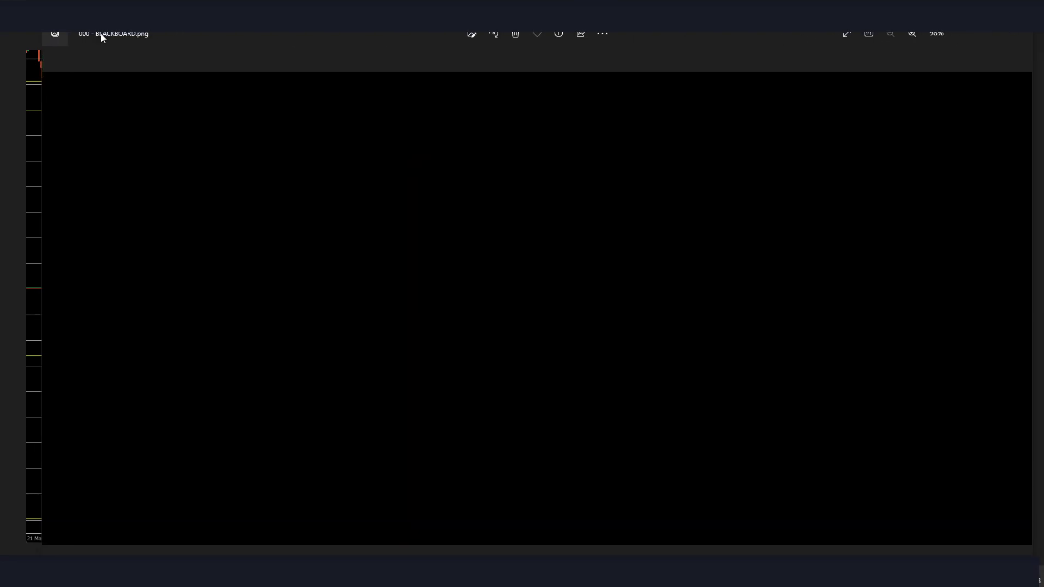
click(1034, 297)
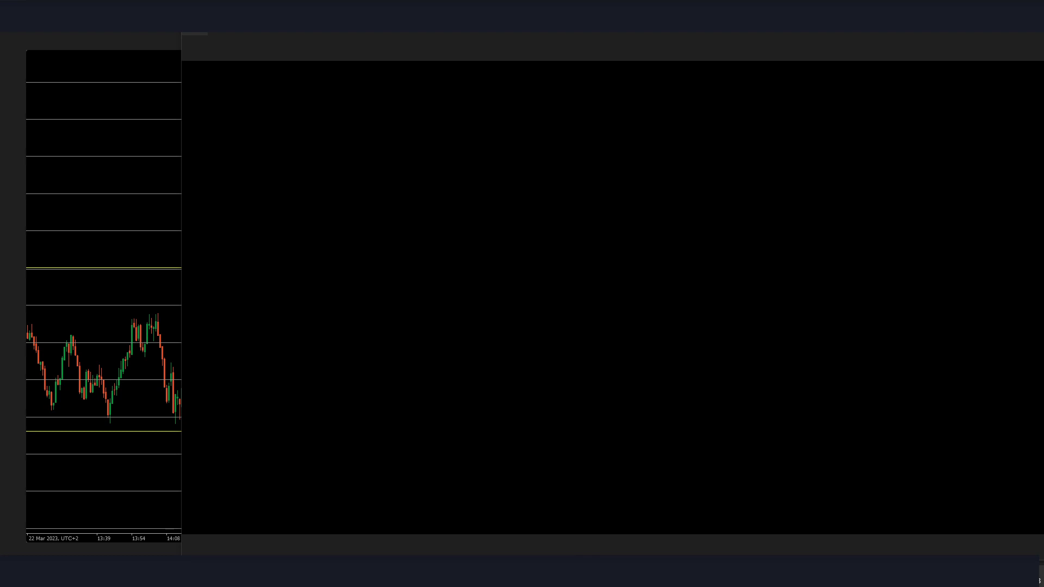
Draw yellow levels along the highs after 13:54 and just above the upper yellow price line, plus a thin yellow zone along the lower one
drag(25, 314, 328, 314)
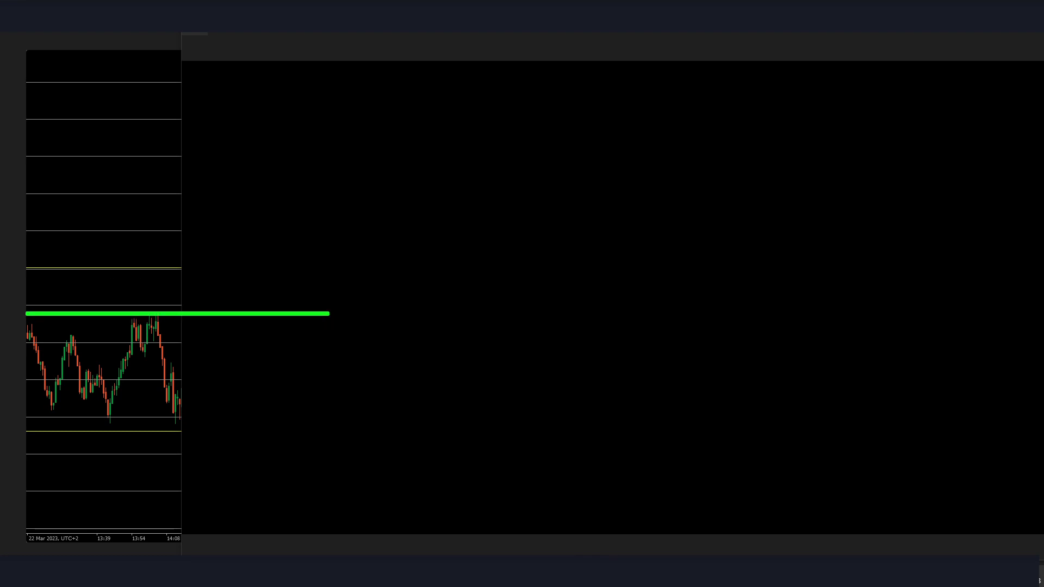
key(ctrl+z)
drag(19, 312, 299, 311)
drag(104, 260, 373, 260)
drag(29, 428, 561, 429)
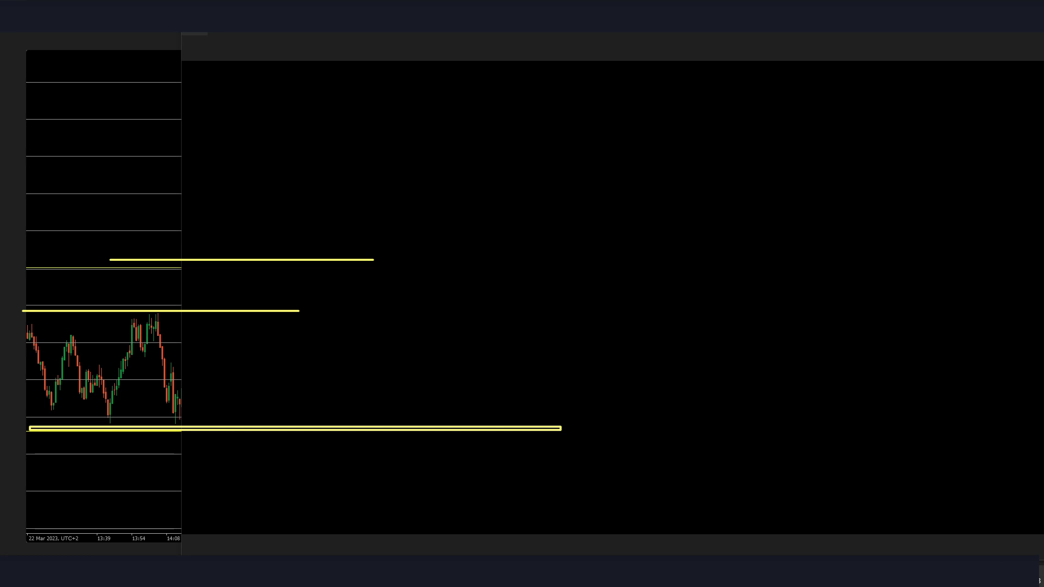
Add yellow arrows pointing down below the lower zone and up above each of the two upper levels
drag(416, 435, 462, 500)
drag(349, 305, 419, 247)
drag(301, 250, 391, 177)
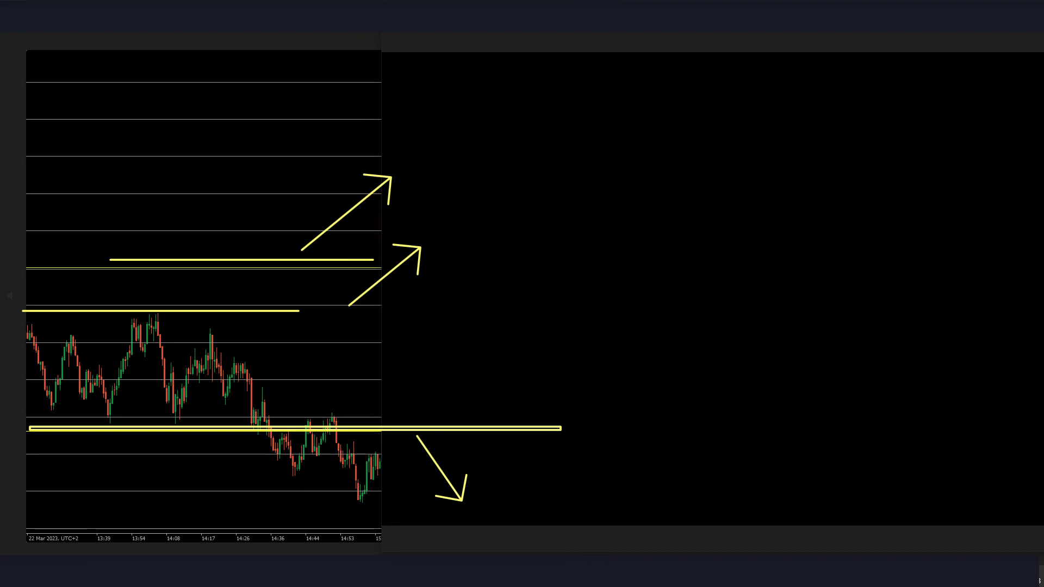
Replace the lower yellow zone with a yellow level along the lows before 14:08, and box the retest just after 14:36 in yellow
key(ctrl+z)
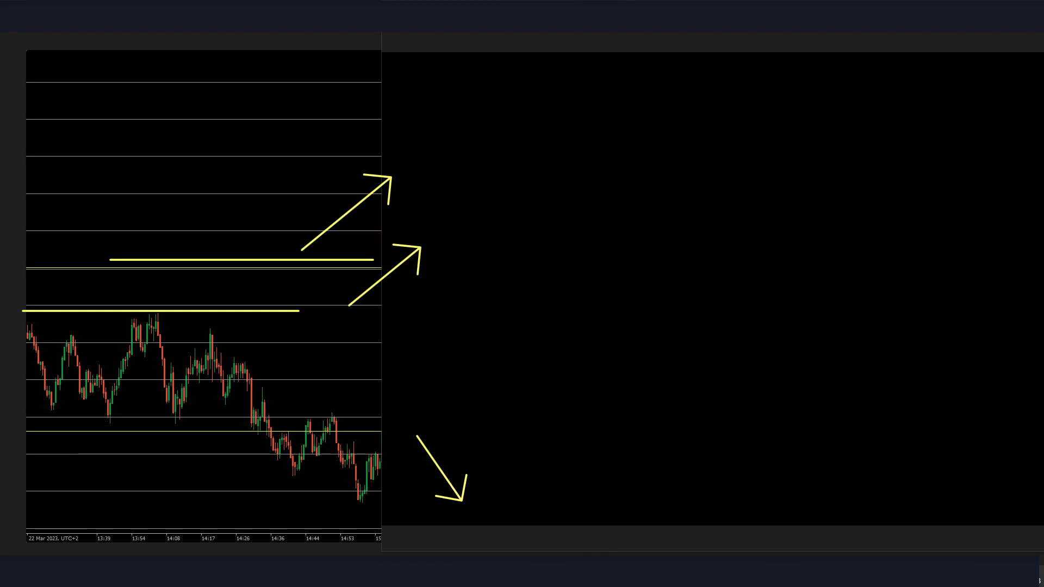
drag(63, 417, 510, 417)
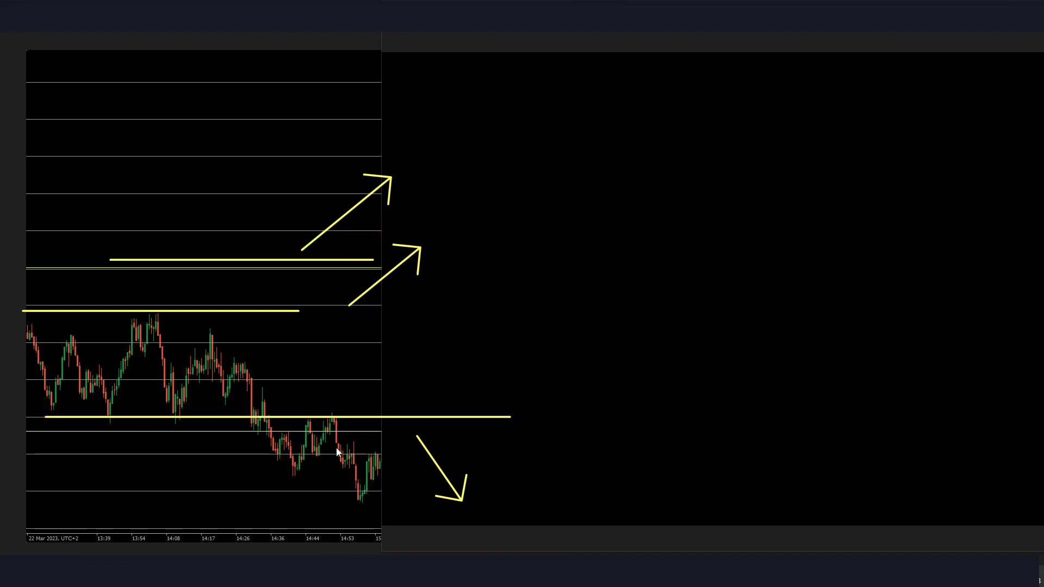
drag(274, 423, 299, 440)
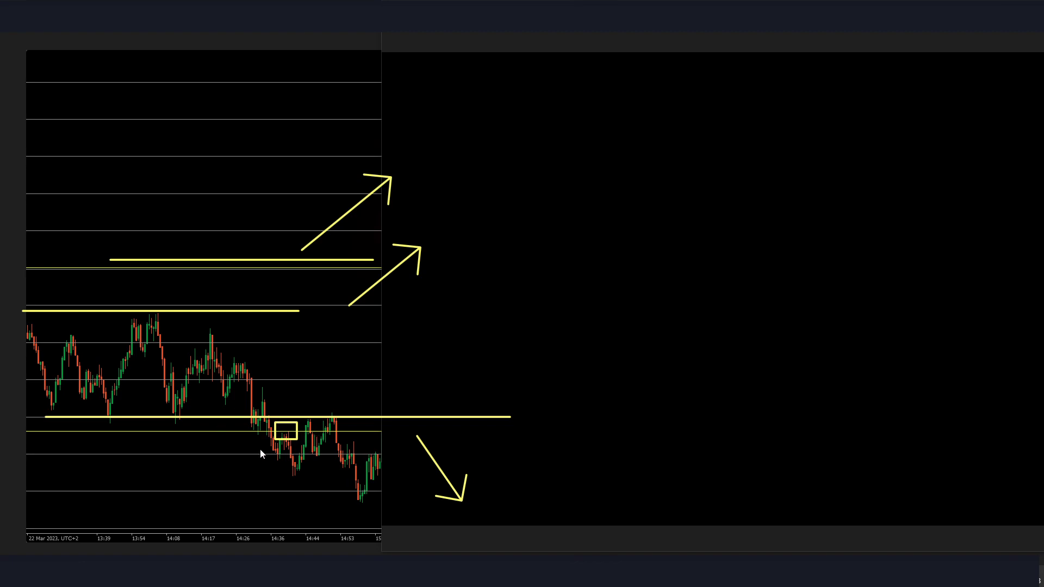
drag(244, 389, 279, 459)
key(ctrl+z)
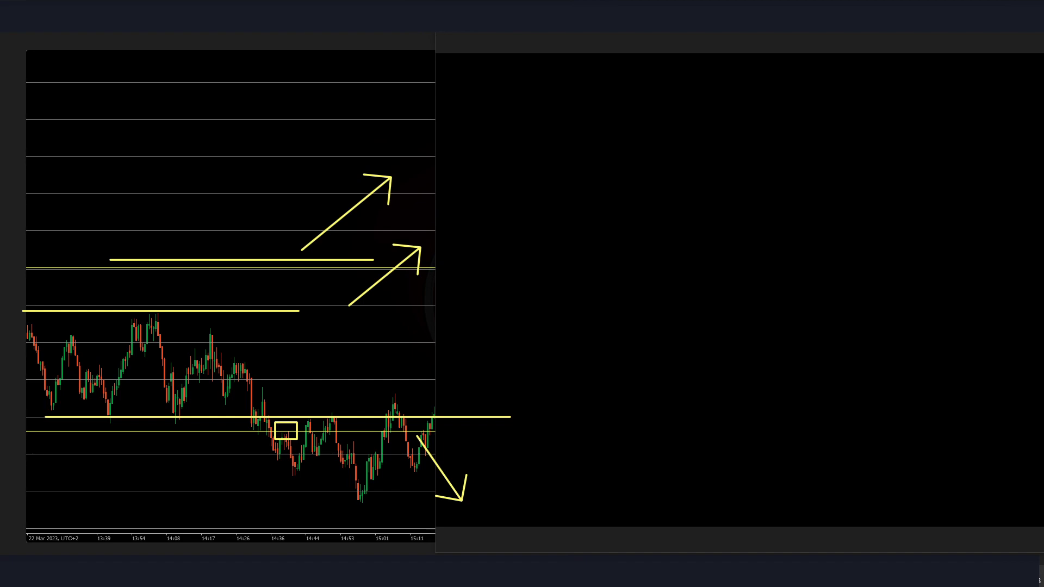
Mark the box just after 14:36 in red with the label "-15", and extend the yellow level along the highs across the black cover
click(277, 402)
text(-15)
drag(274, 423, 297, 438)
drag(228, 311, 809, 310)
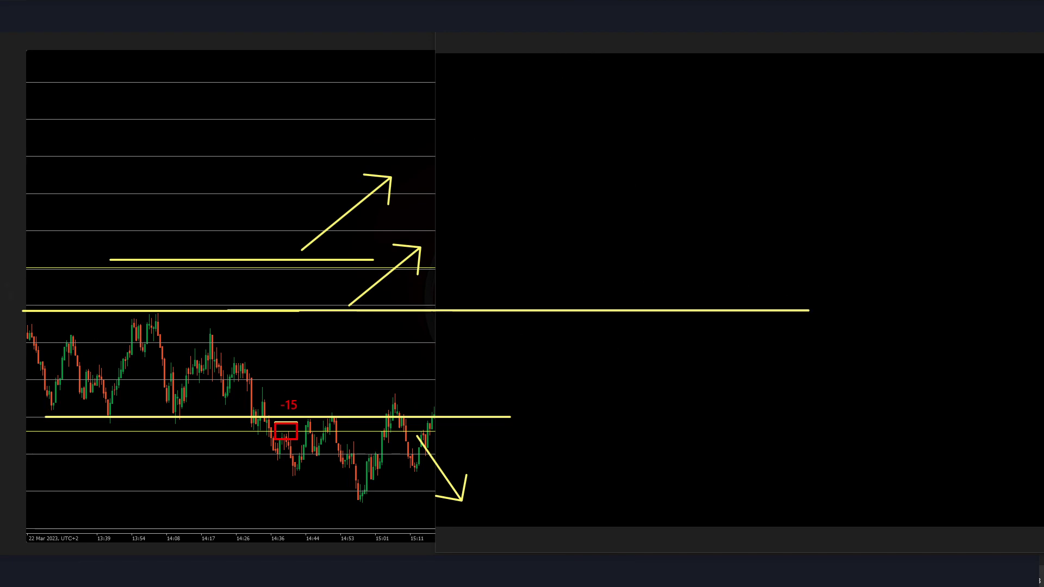
mouse_move(465, 421)
mouse_down()
mouse_move(503, 405)
mouse_move(555, 302)
mouse_up()
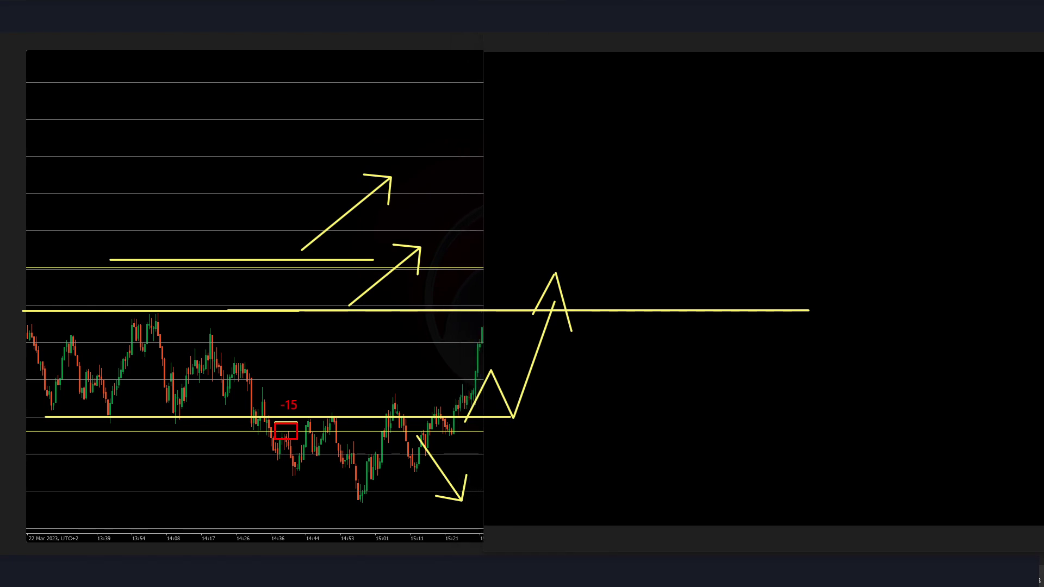
mouse_move(410, 372)
mouse_down()
mouse_move(601, 373)
mouse_move(559, 270)
mouse_up()
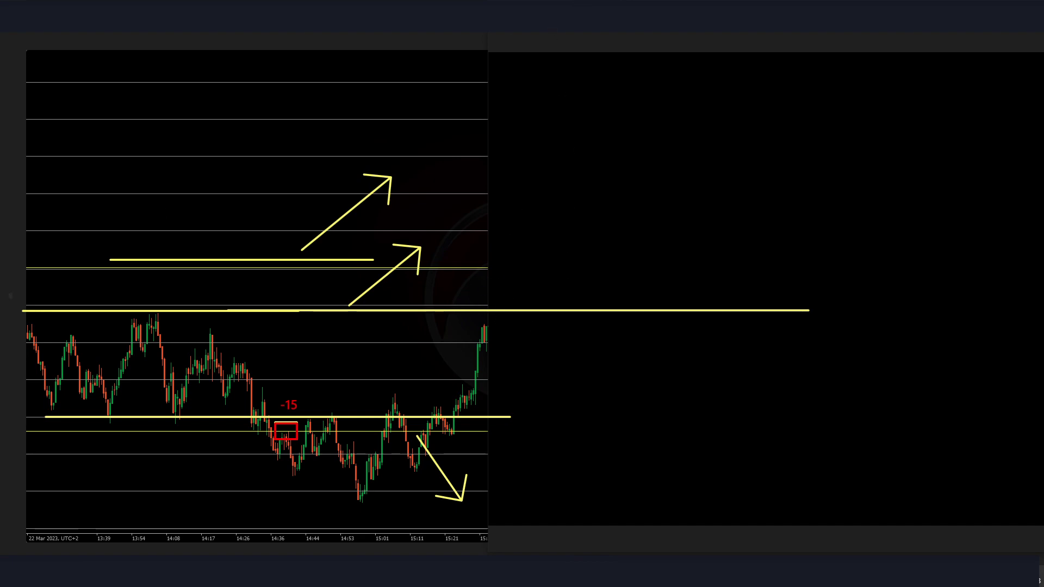
drag(477, 308, 488, 234)
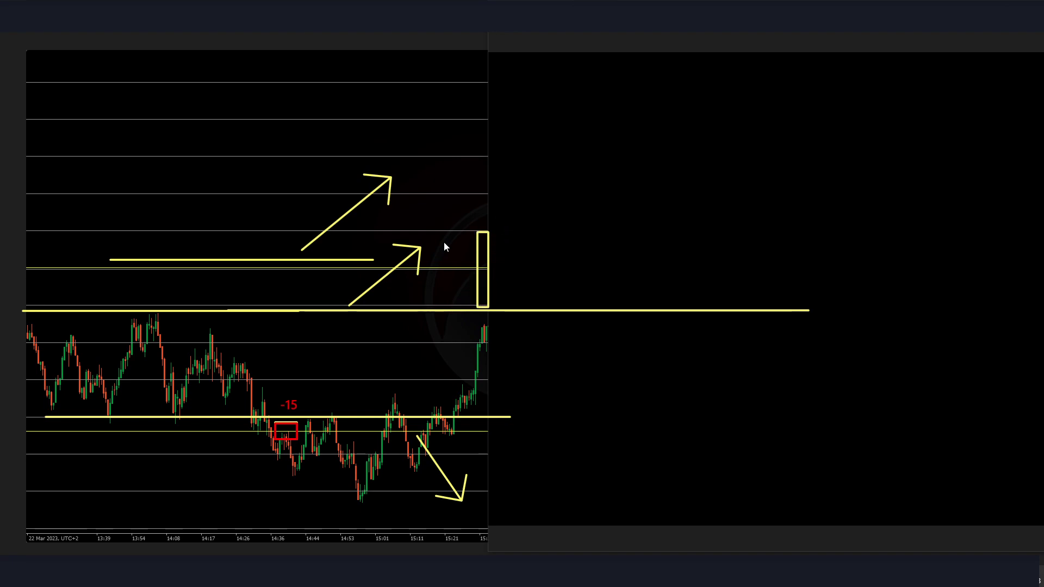
key(ctrl+z)
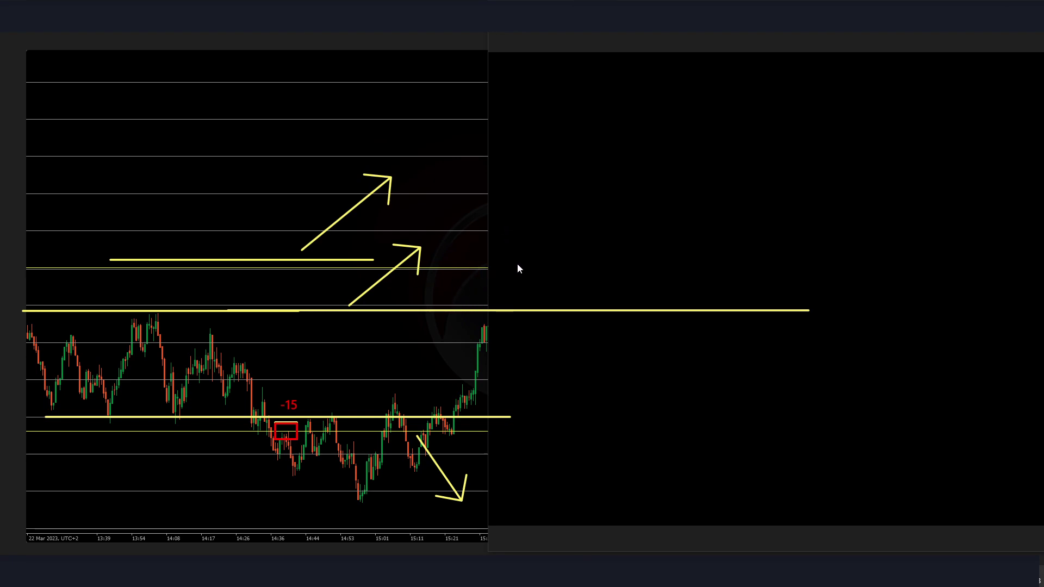
drag(543, 259, 554, 269)
drag(588, 205, 612, 165)
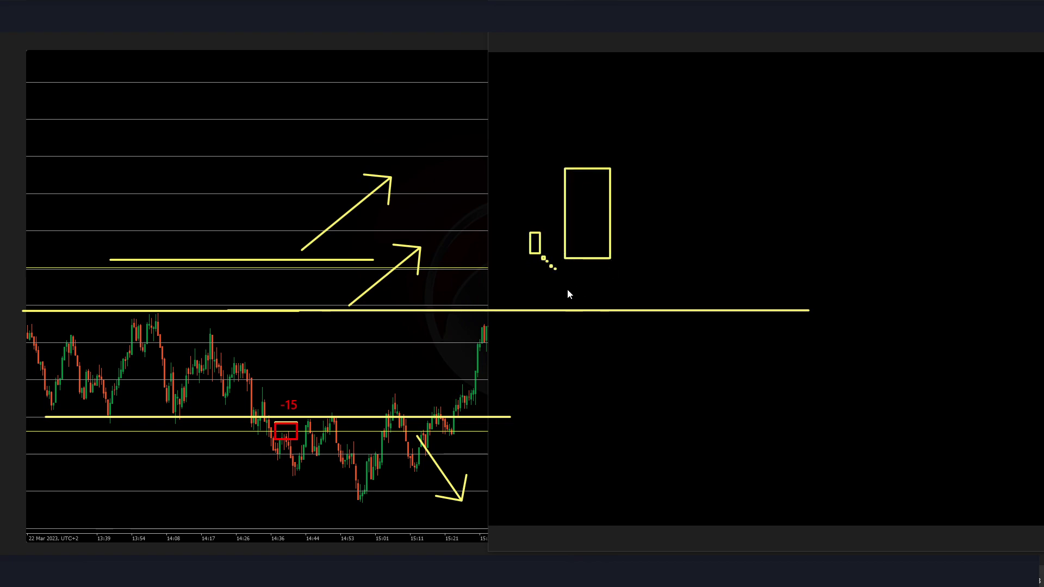
key(ctrl+z)
key(ctrl+z)
key(ctrl+z)
key(ctrl+z)
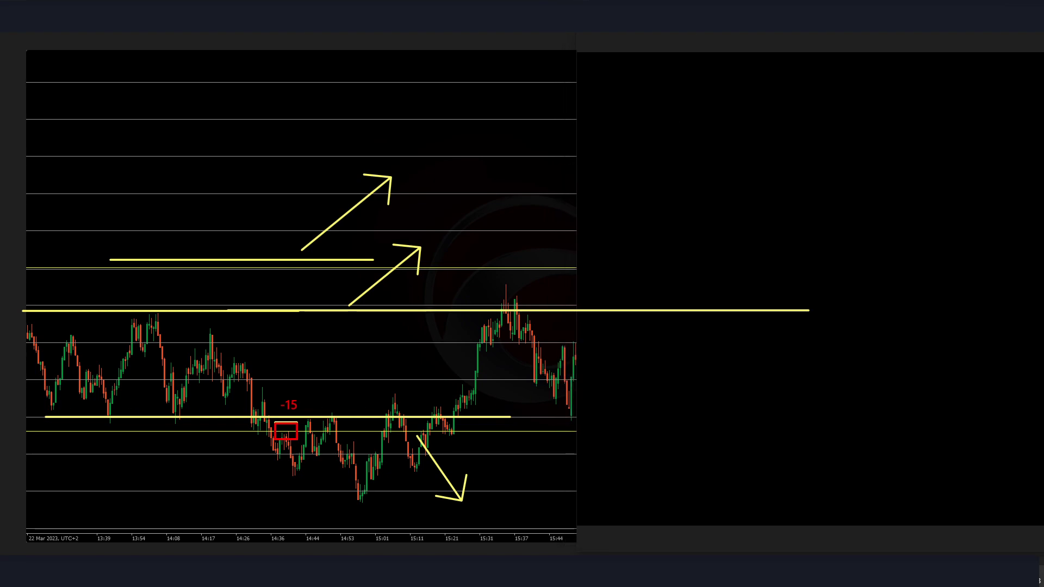
Extend the lower yellow level past 15:44 onto the black cover
drag(510, 417, 671, 416)
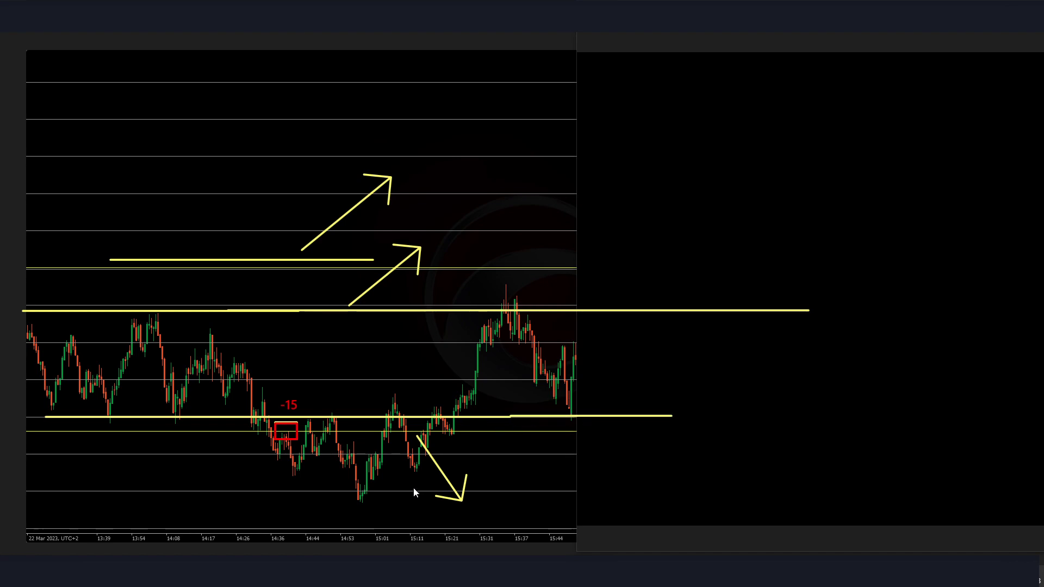
drag(607, 303, 606, 297)
mouse_move(610, 300)
mouse_down()
mouse_move(693, 158)
mouse_move(676, 150)
mouse_move(686, 143)
mouse_move(701, 197)
mouse_up()
key(ctrl+z)
key(ctrl+z)
key(ctrl+z)
key(ctrl+z)
key(ctrl+z)
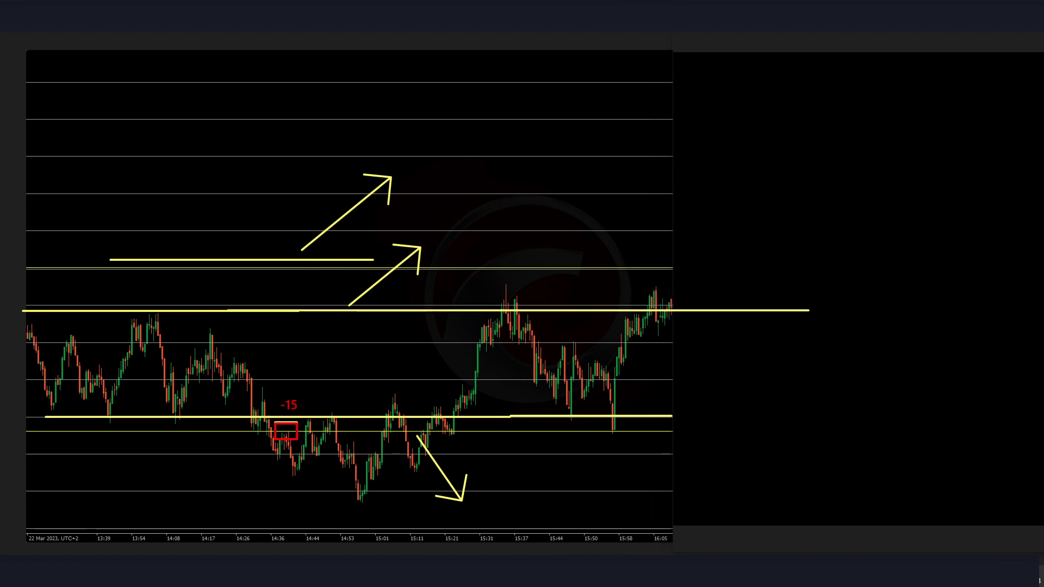
Draw a yellow level across the highs around 15:37 and try an upward projection from its 16:05 end
drag(484, 294, 937, 294)
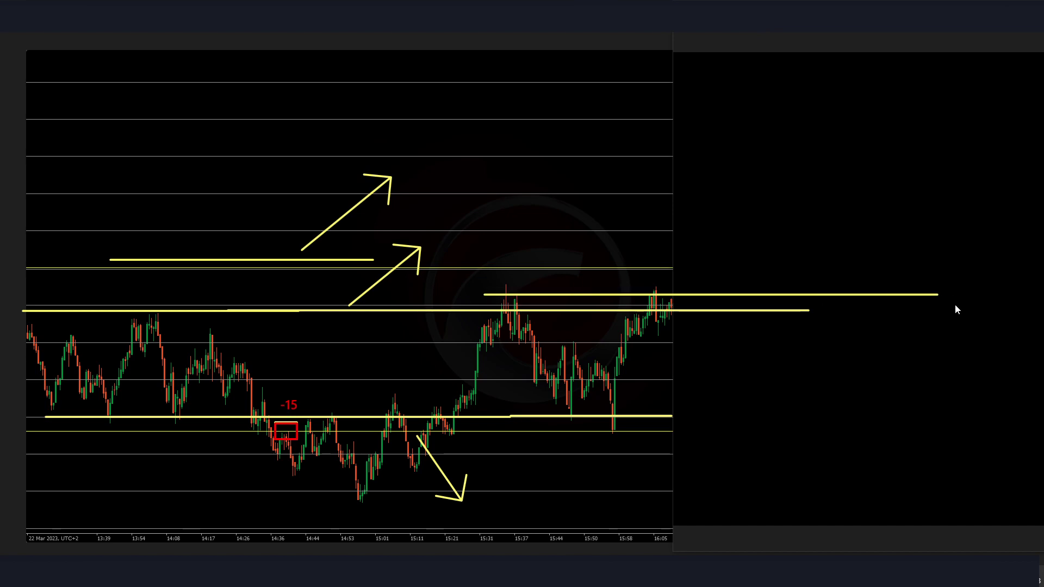
drag(662, 284, 750, 103)
key(ctrl+z)
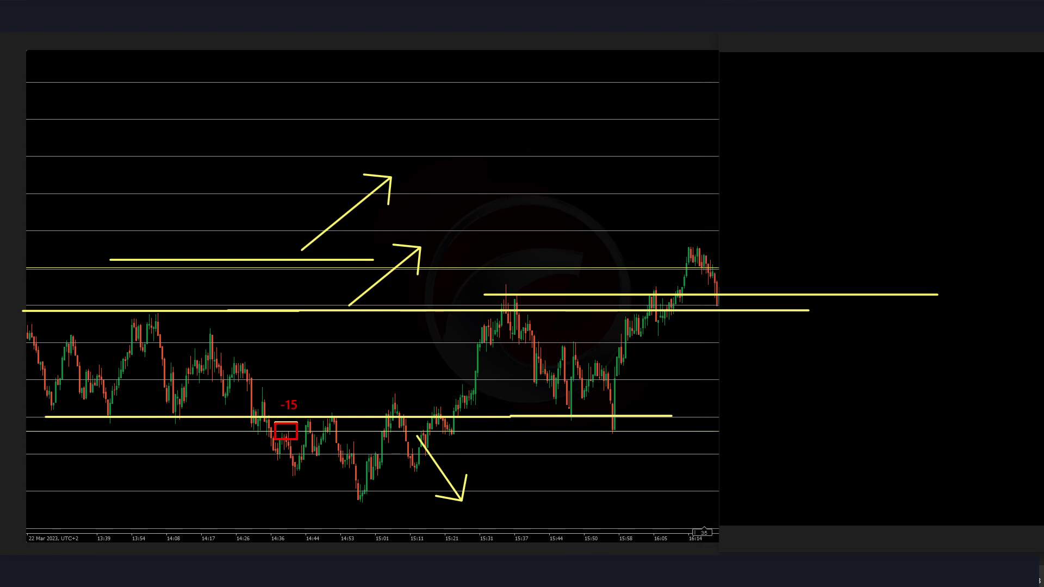
Box the retest after 16:14 in yellow, and erase the level across the 15:37 highs and the topmost level with its arrow
drag(706, 285, 728, 313)
click(786, 295)
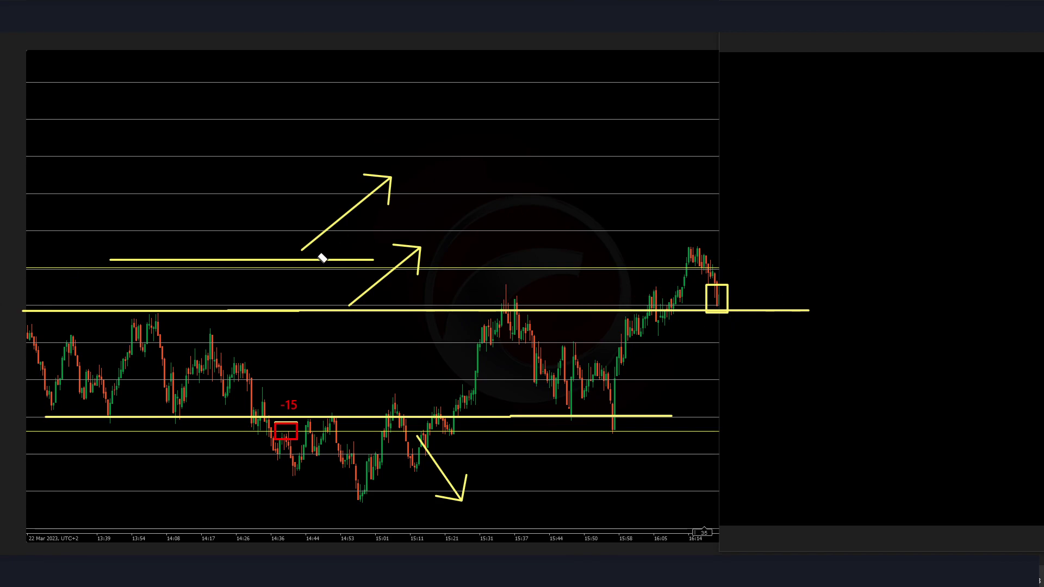
click(330, 261)
click(368, 194)
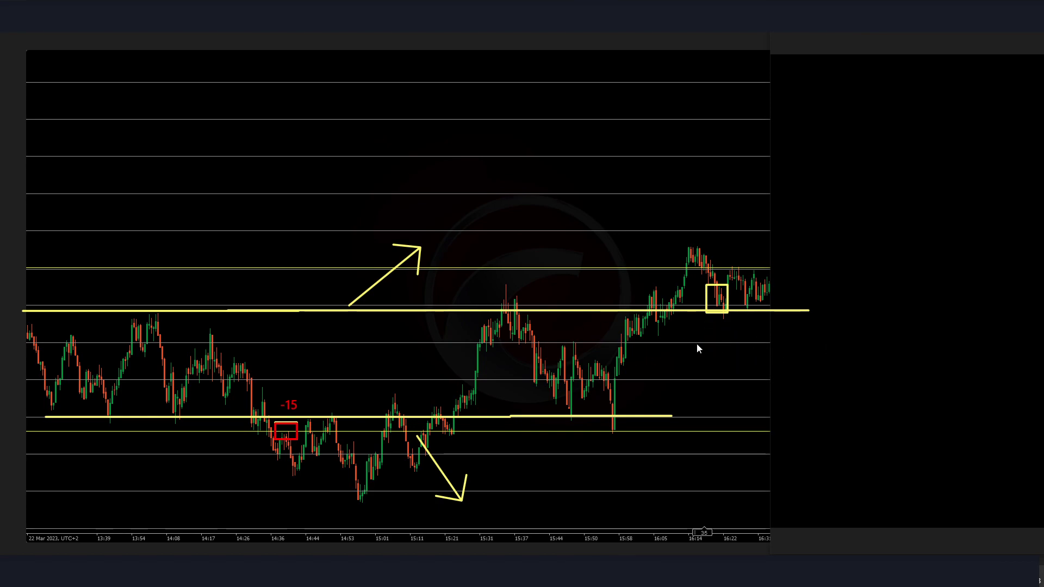
Reveal the candles past 16:41, replace the yellow box before 16:22 with a green one, and label it "+45" in green
drag(769, 272, 821, 272)
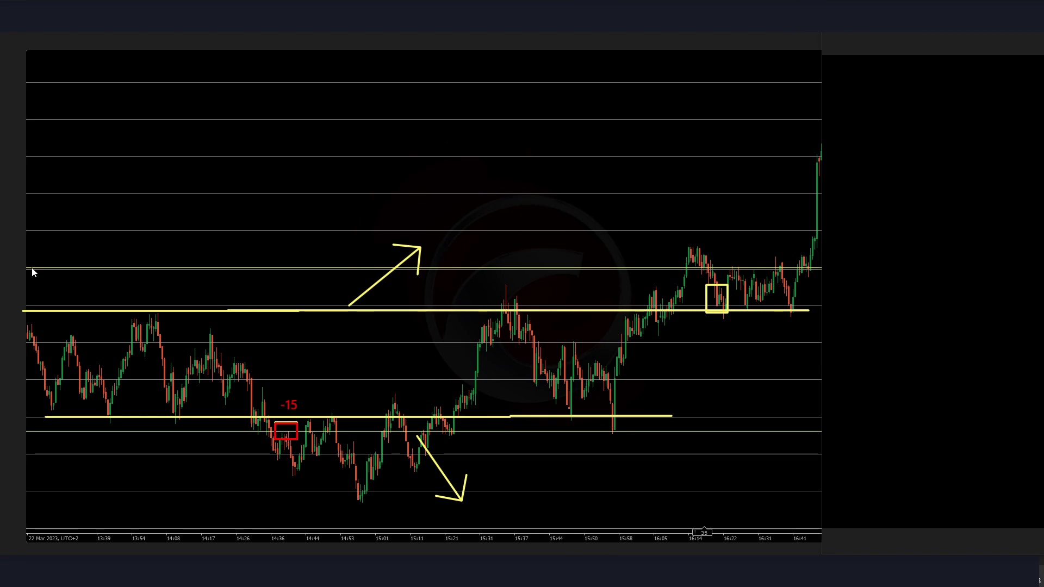
click(726, 291)
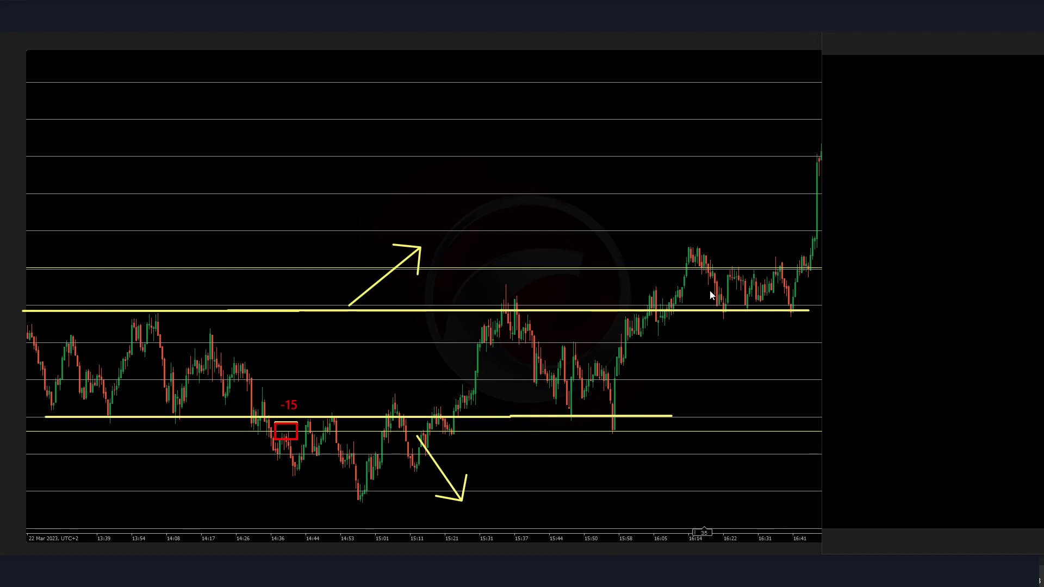
drag(724, 321, 727, 319)
click(697, 326)
text(+45)
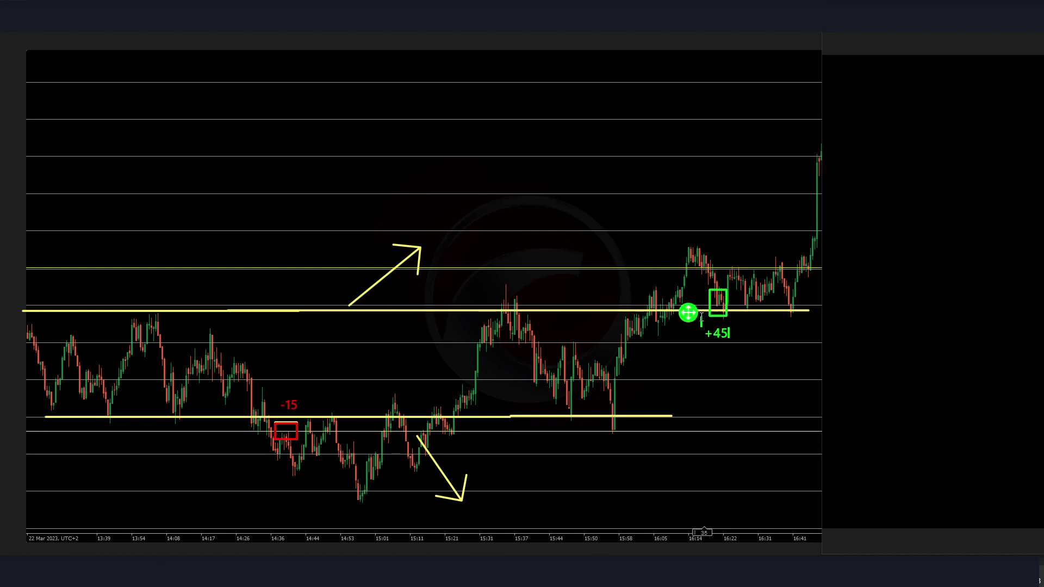
click(712, 222)
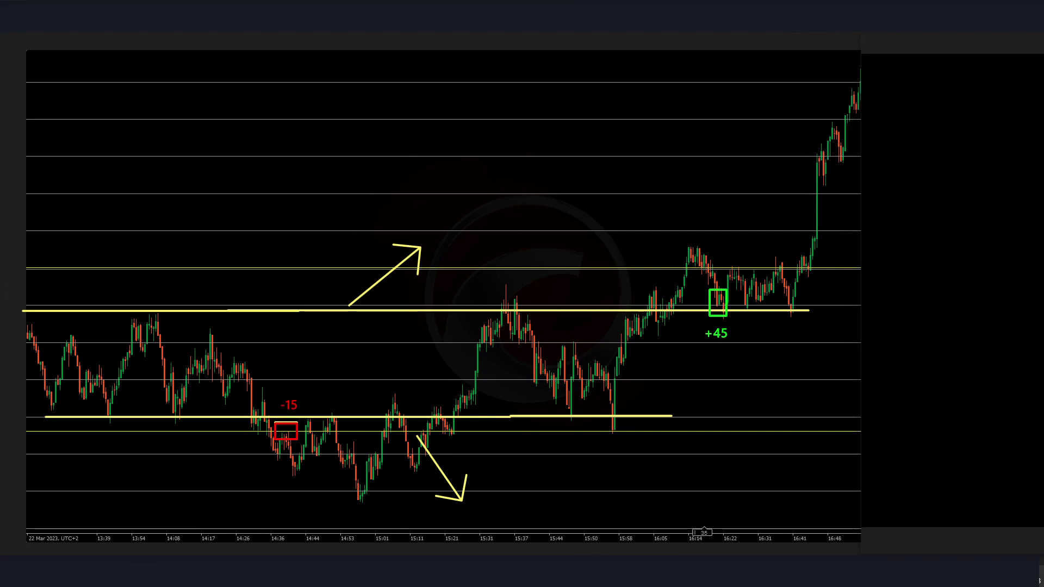
Try a short green level across the pullback near 16:48
drag(854, 158, 856, 158)
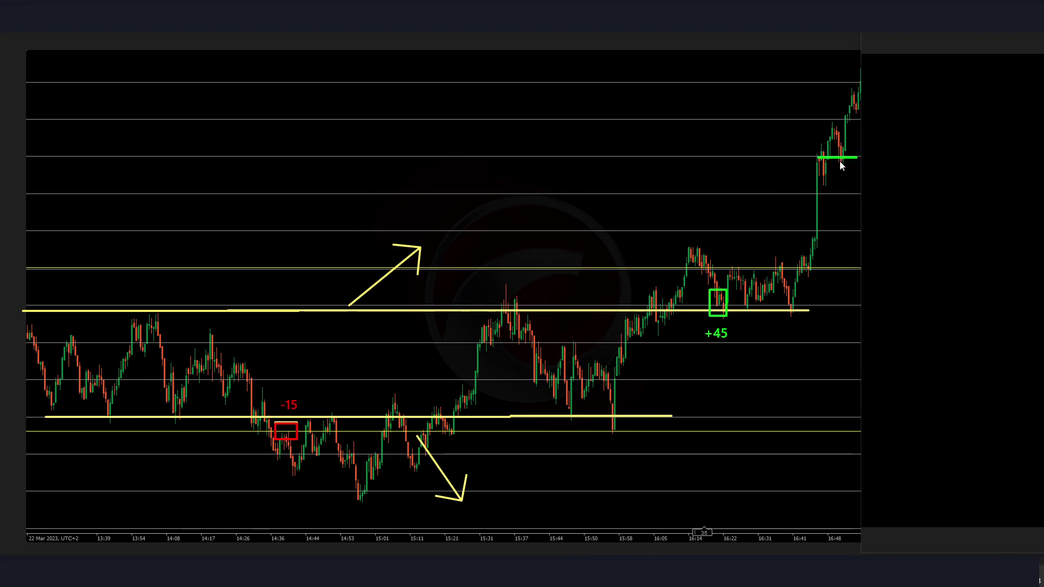
key(ctrl+z)
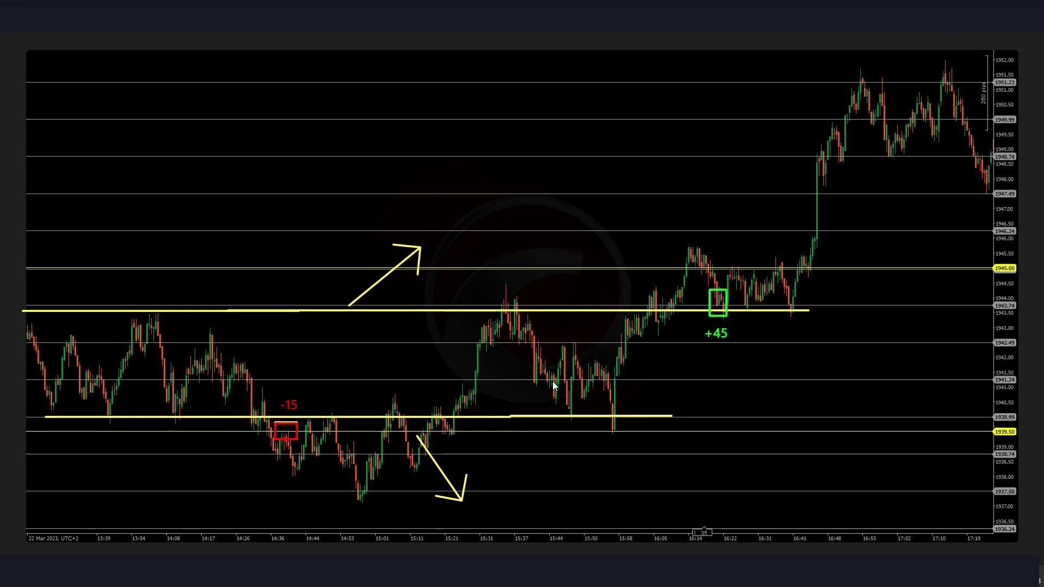
Capture the whole marked-up 22 March chart area, and bring up the 23 March chart behind the black cover image
drag(20, 45, 1020, 551)
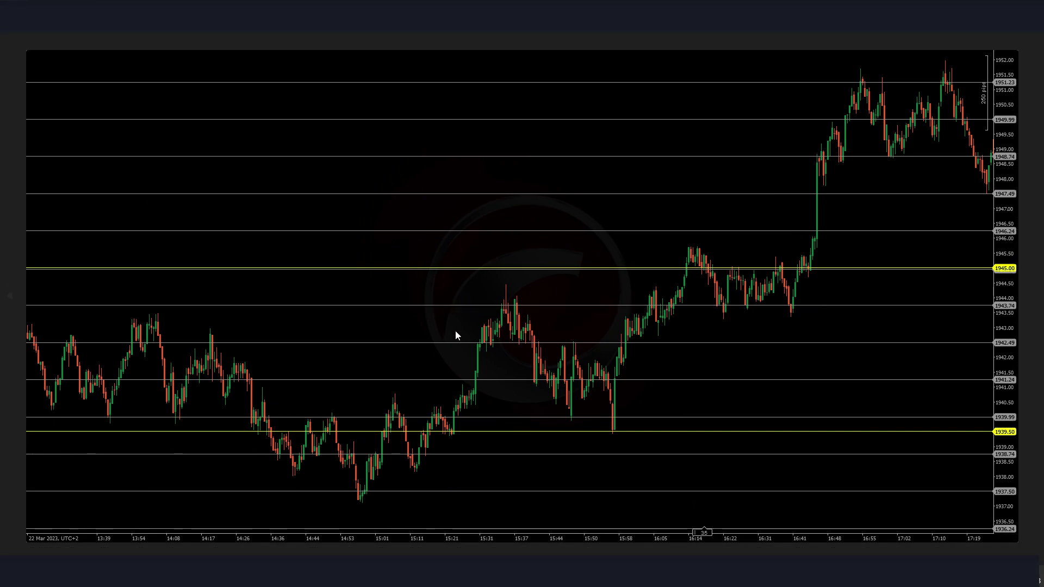
mouse_move(614, 515)
click(496, 503)
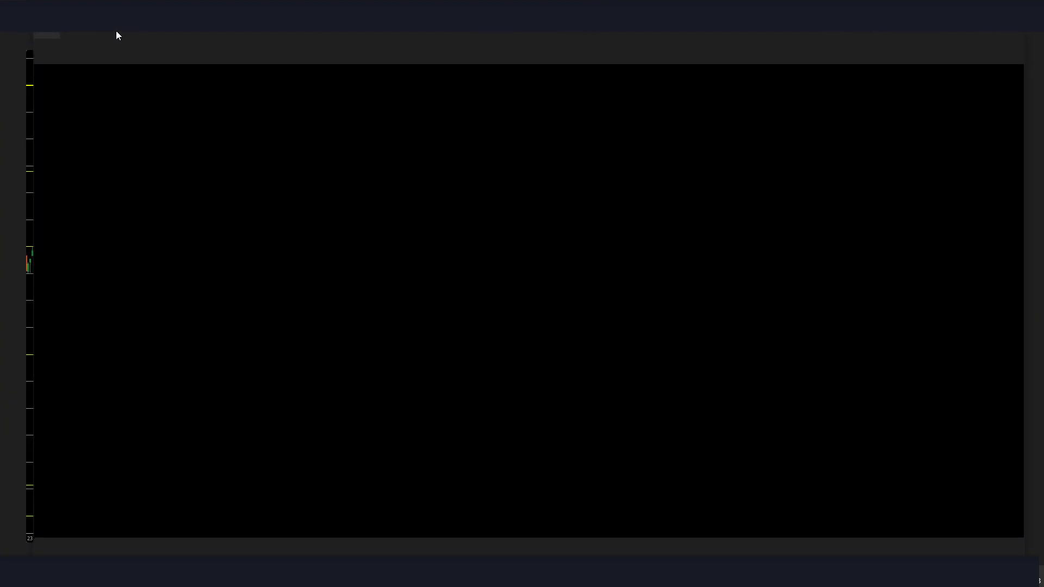
Uncover the 23 March chart past 14:19, and draw a thin yellow zone along the early lows and a yellow level across the high
drag(132, 35, 328, 33)
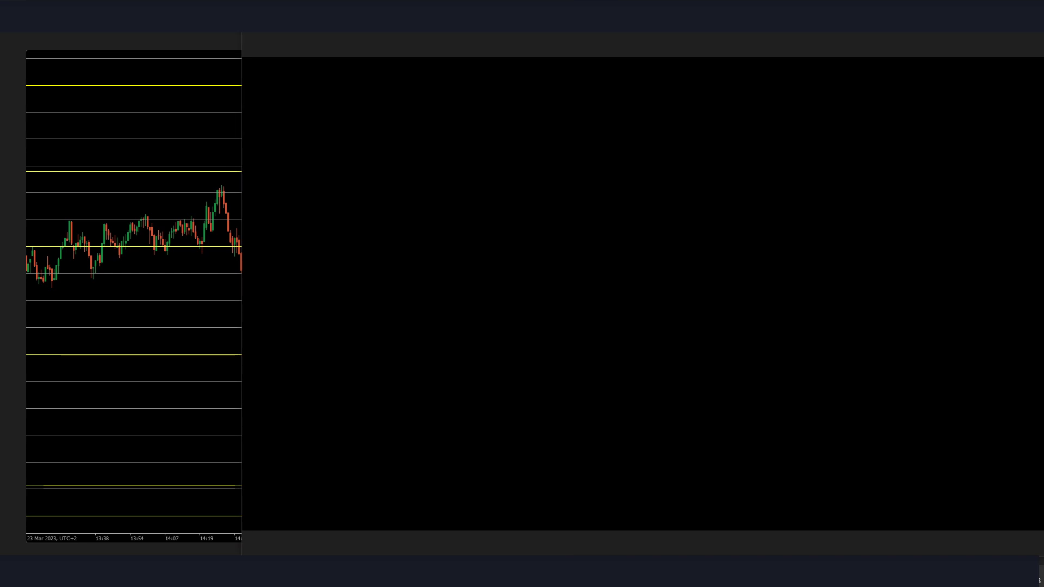
drag(32, 279, 344, 283)
drag(216, 186, 432, 194)
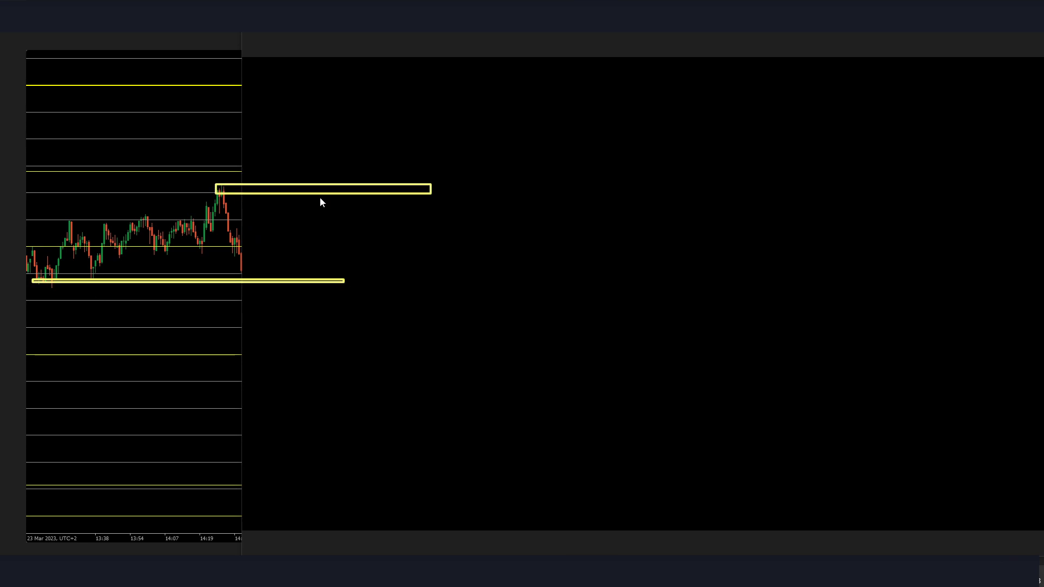
key(ctrl+z)
drag(218, 186, 435, 188)
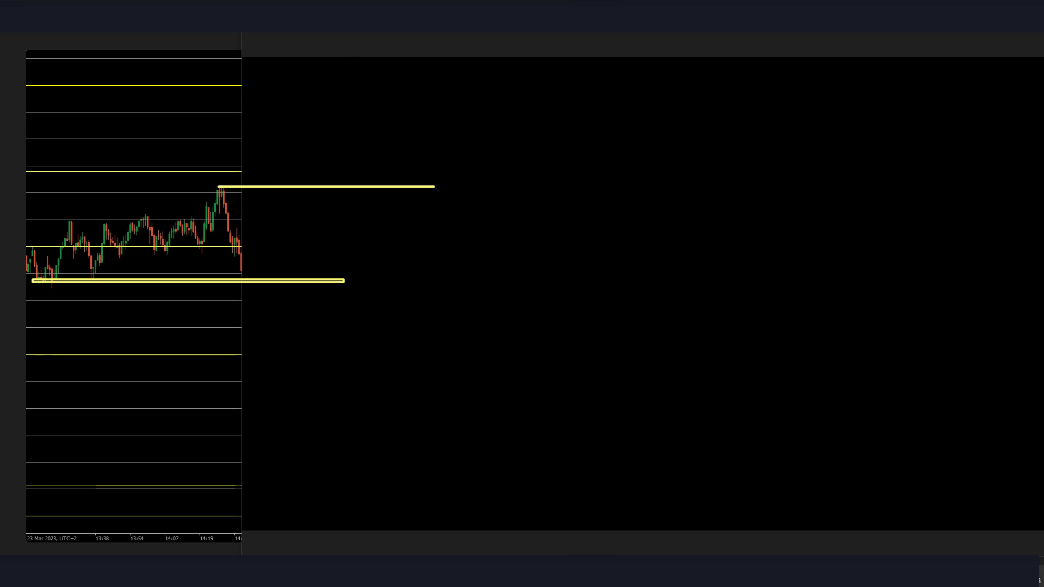
Replace the yellow zone along the early lows with a single yellow level, and box the break near 14:29 in yellow
key(Delete)
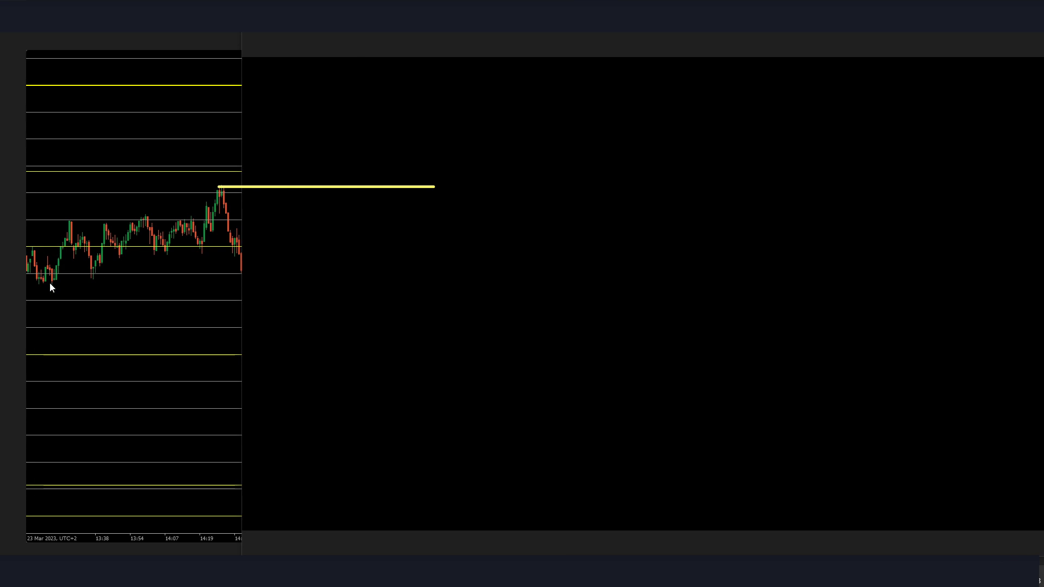
drag(26, 277, 460, 278)
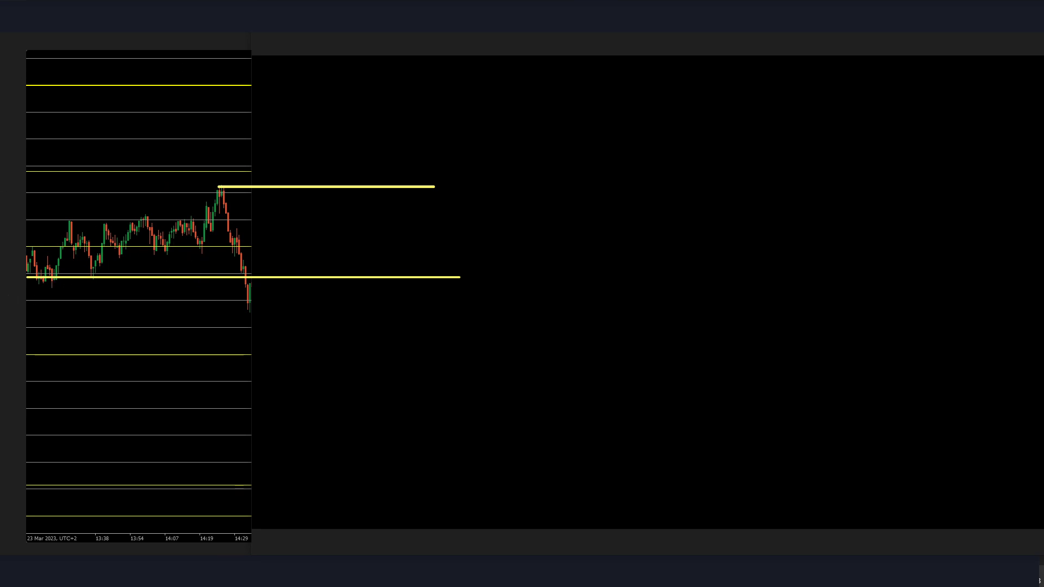
drag(240, 264, 259, 293)
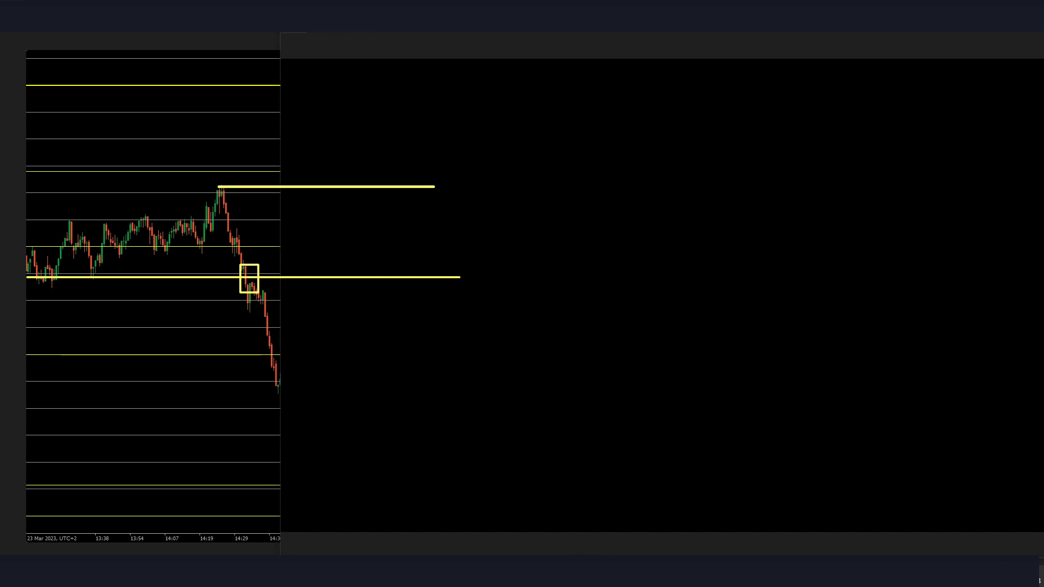
Replace the yellow box near 14:29 with a green one and label it "+45" in green
key(ctrl+z)
drag(239, 256, 259, 301)
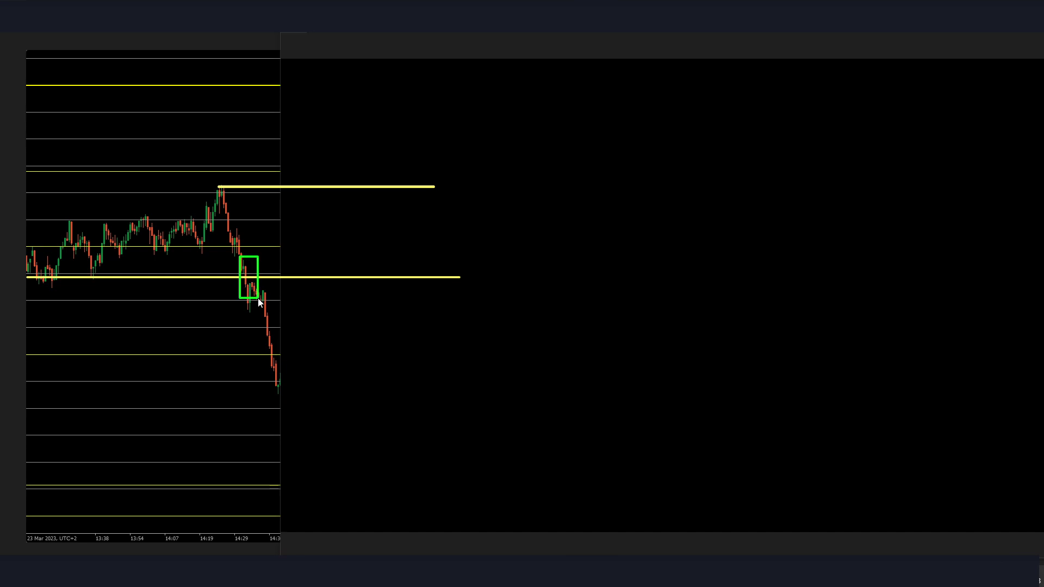
key(ctrl+z)
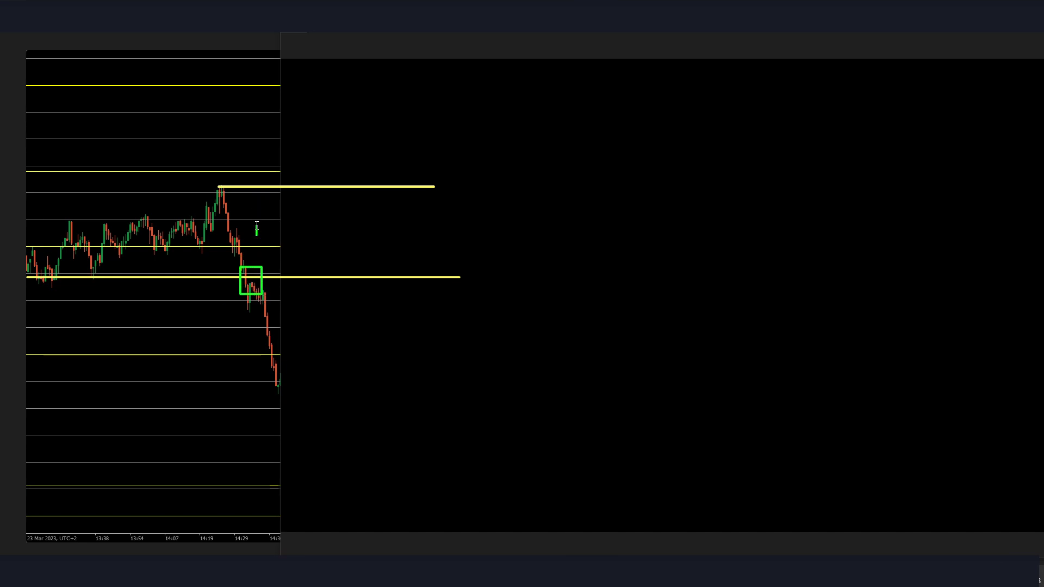
click(250, 243)
text(+45)
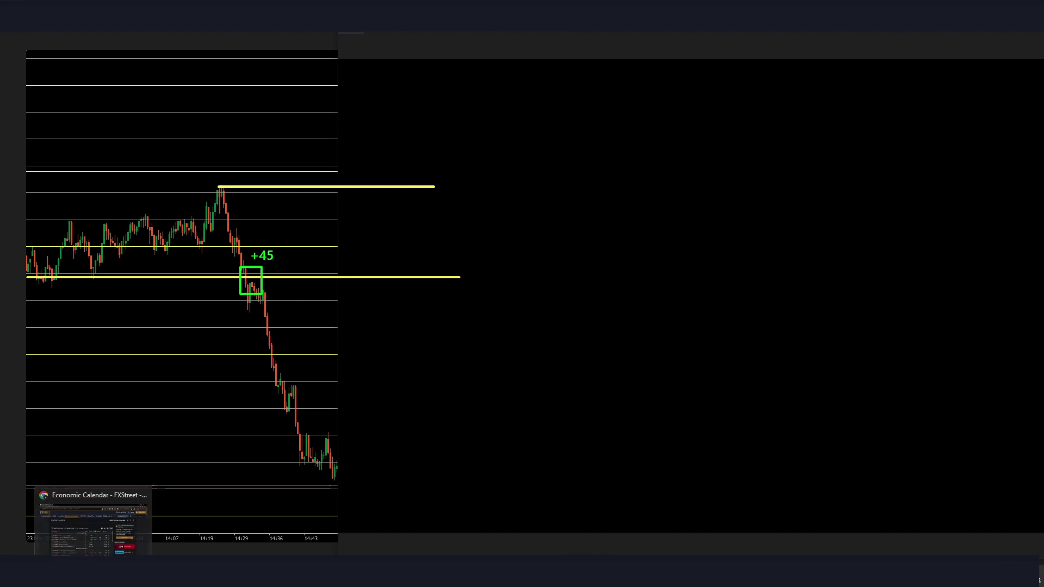
Switch to the FXStreet Economic Calendar and examine the 14:30 USD releases listed for Thursday, March 23
click(92, 519)
scroll(88, 427, down, 2)
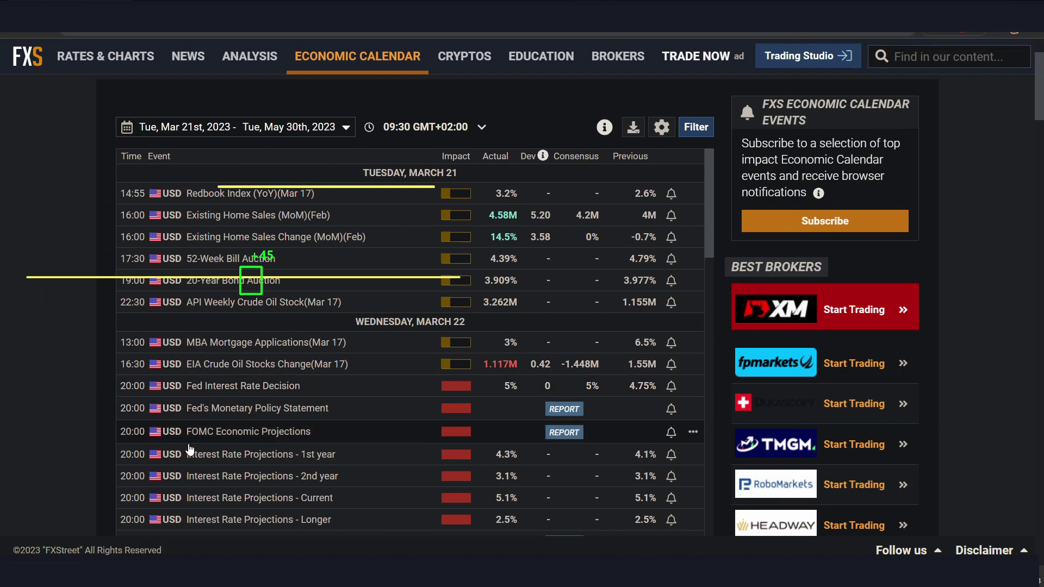
scroll(505, 455, down, 1)
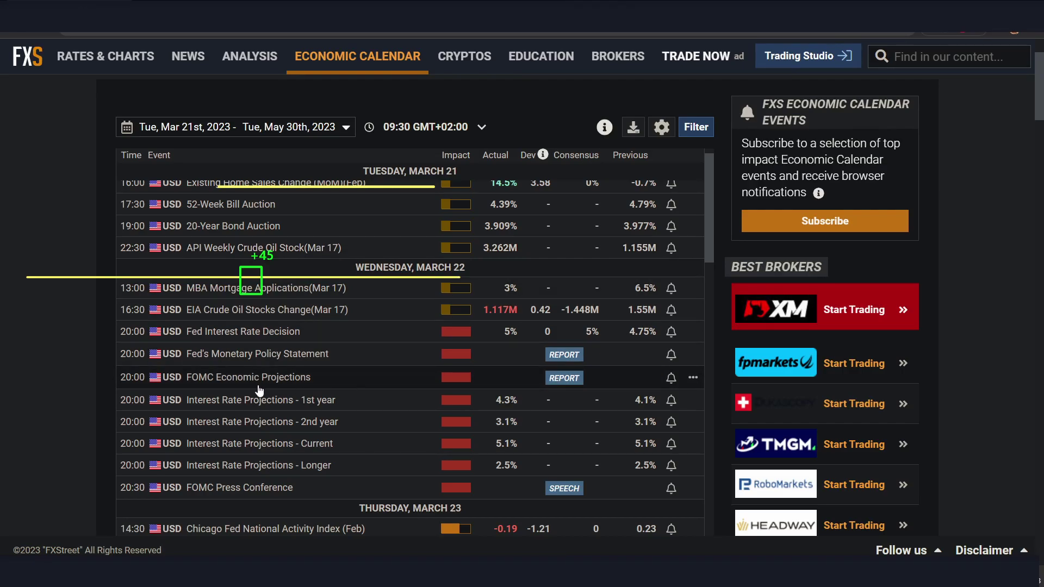
scroll(286, 385, down, 1)
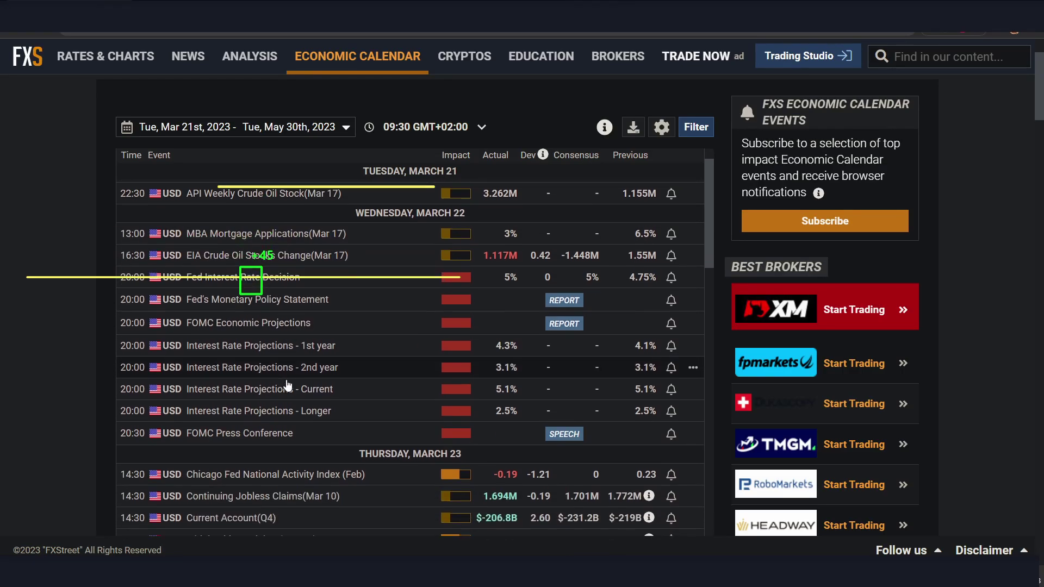
scroll(272, 438, down, 2)
scroll(271, 438, down, 1)
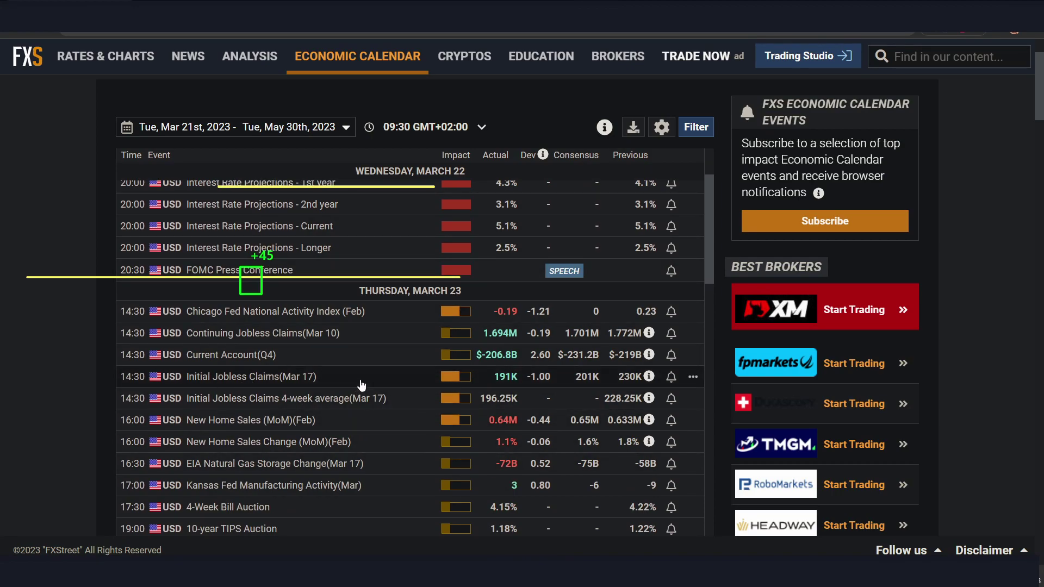
mouse_move(648, 377)
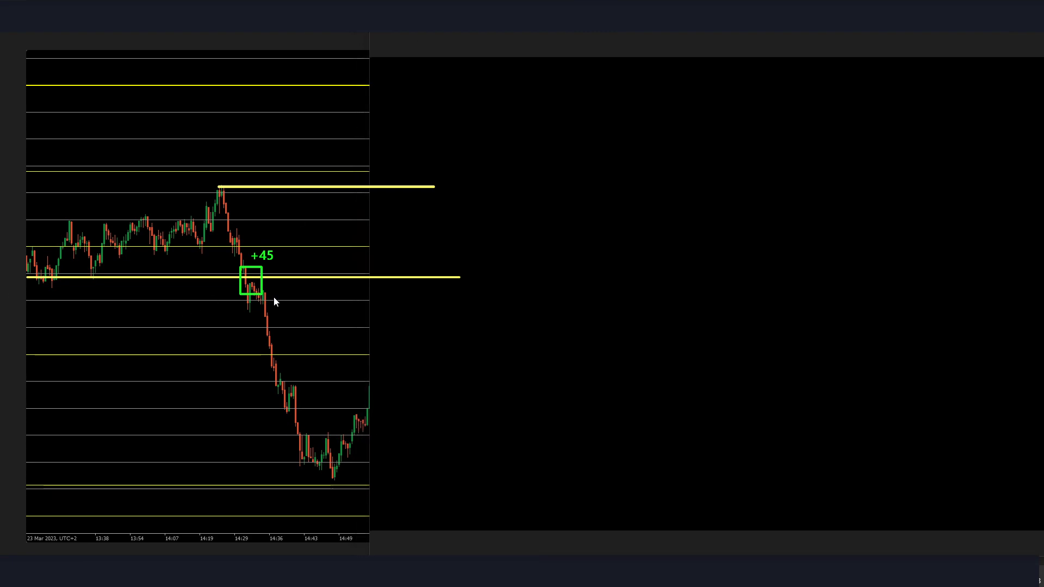
Return to the 23 March chart, draw a green level from 14:36 across the pullback high, and box the retest before 15:05 in green
drag(292, 431, 455, 432)
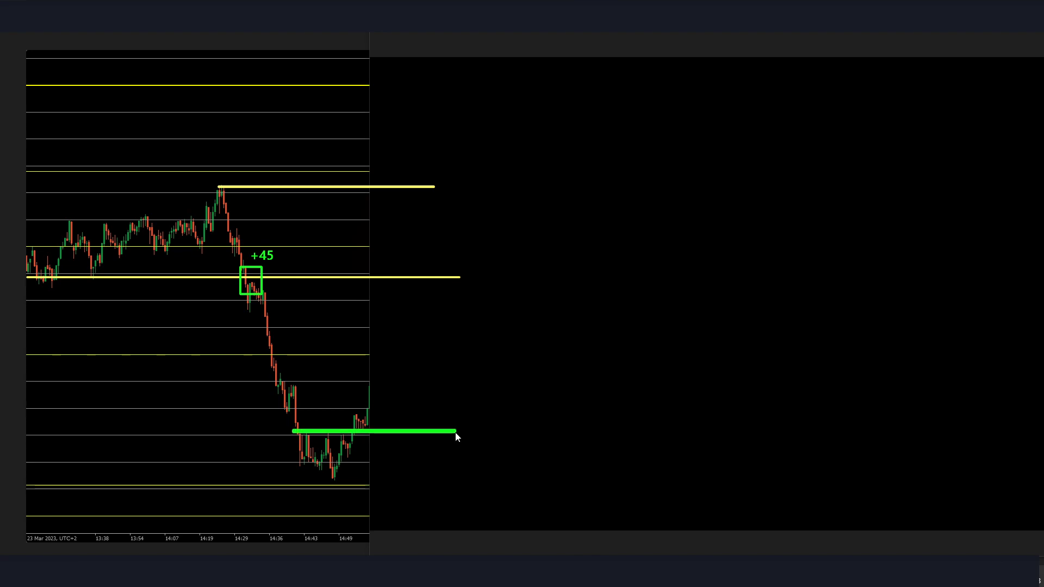
key(ctrl+z)
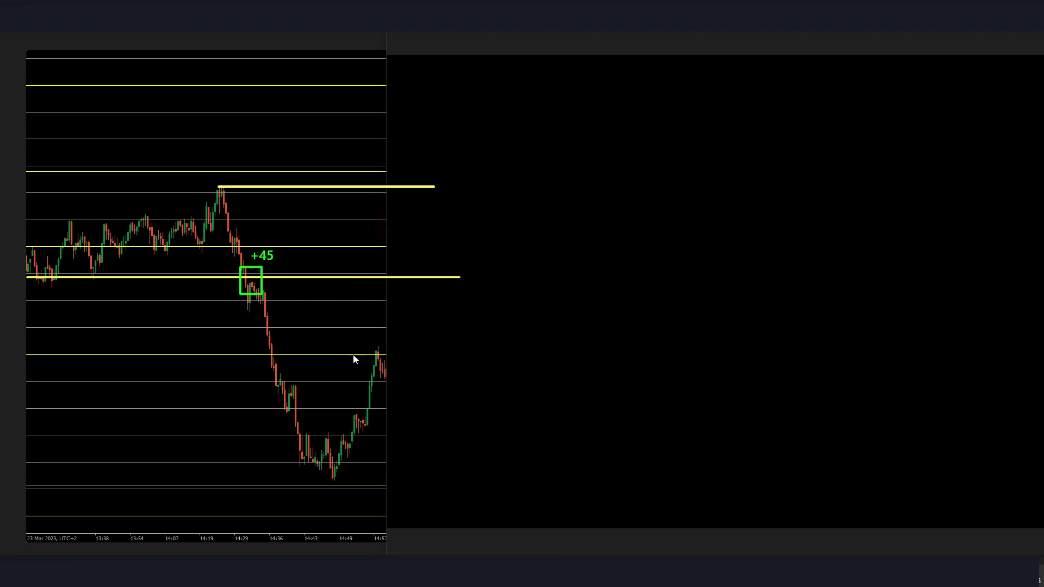
drag(271, 384, 458, 383)
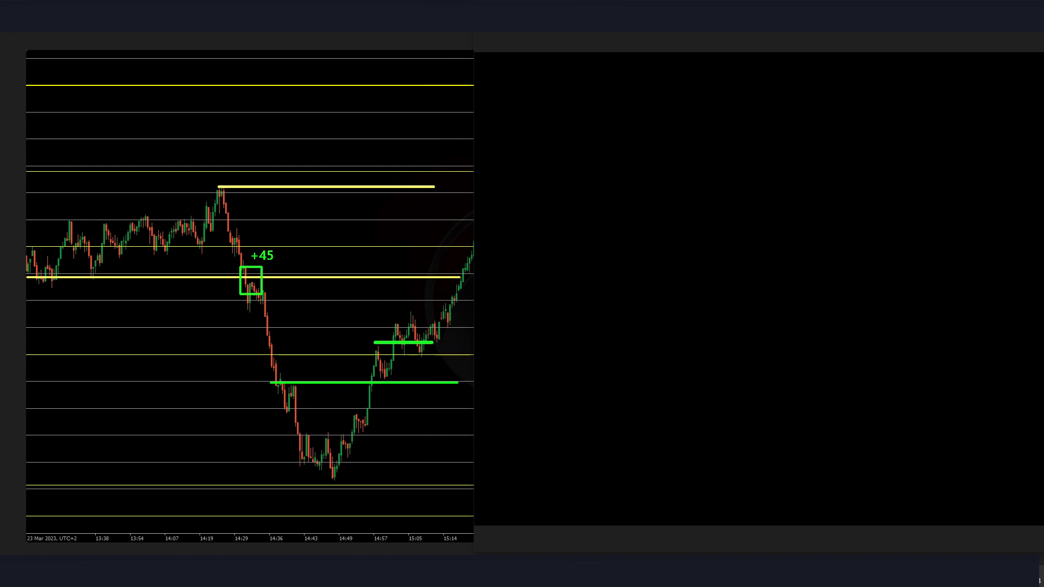
drag(397, 332, 409, 357)
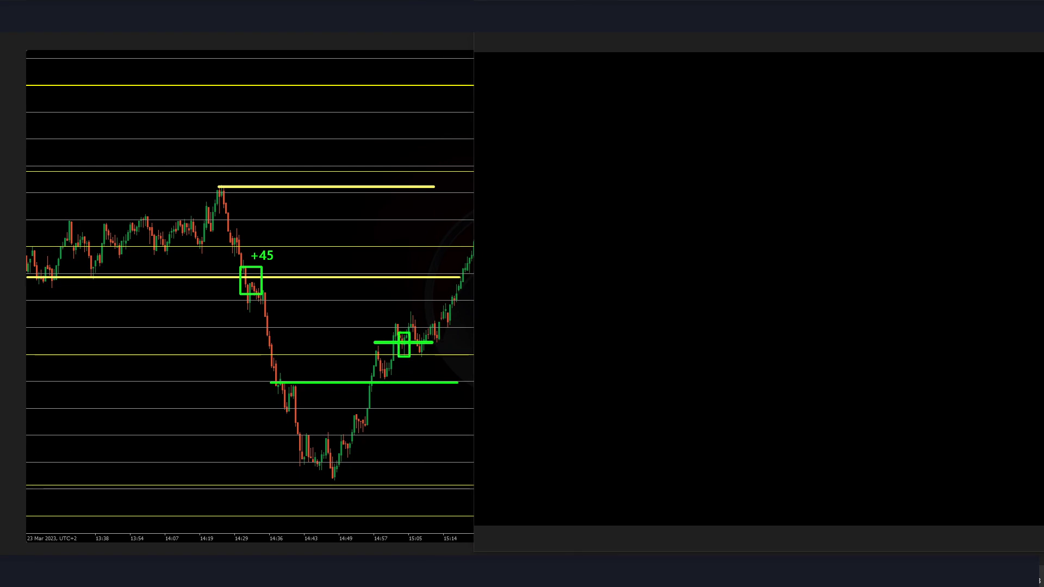
Mark the 14:57 high and the 14:36 pullback with yellow levels instead of green, and label the box before 15:05 "+45"
click(378, 343)
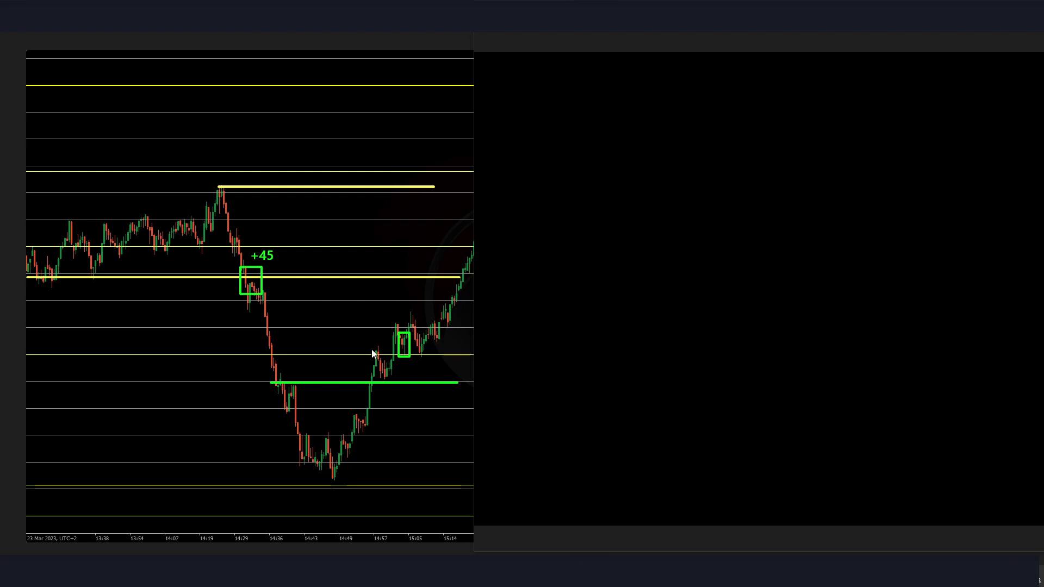
drag(374, 353, 504, 354)
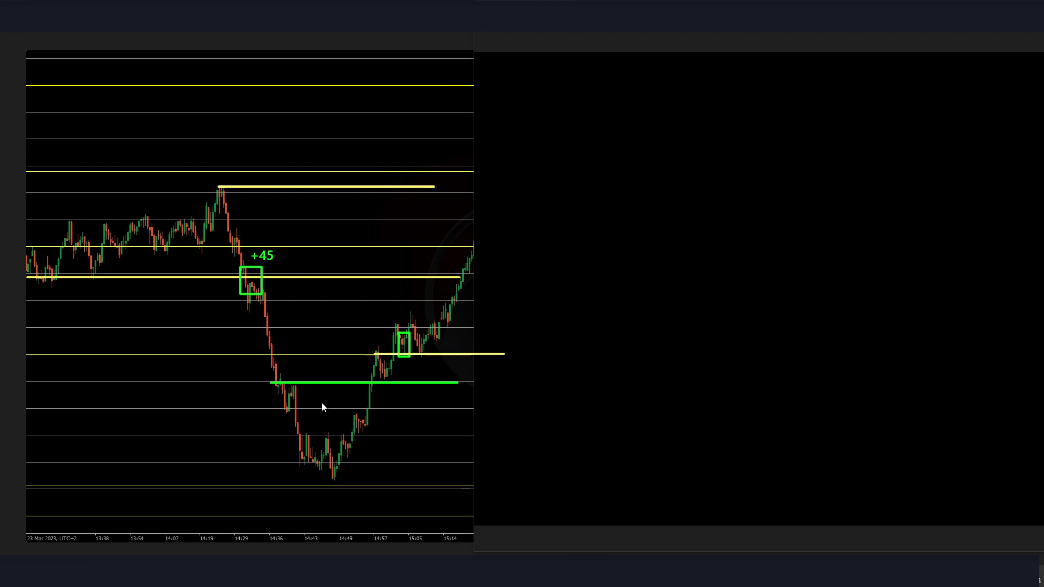
drag(274, 383, 498, 382)
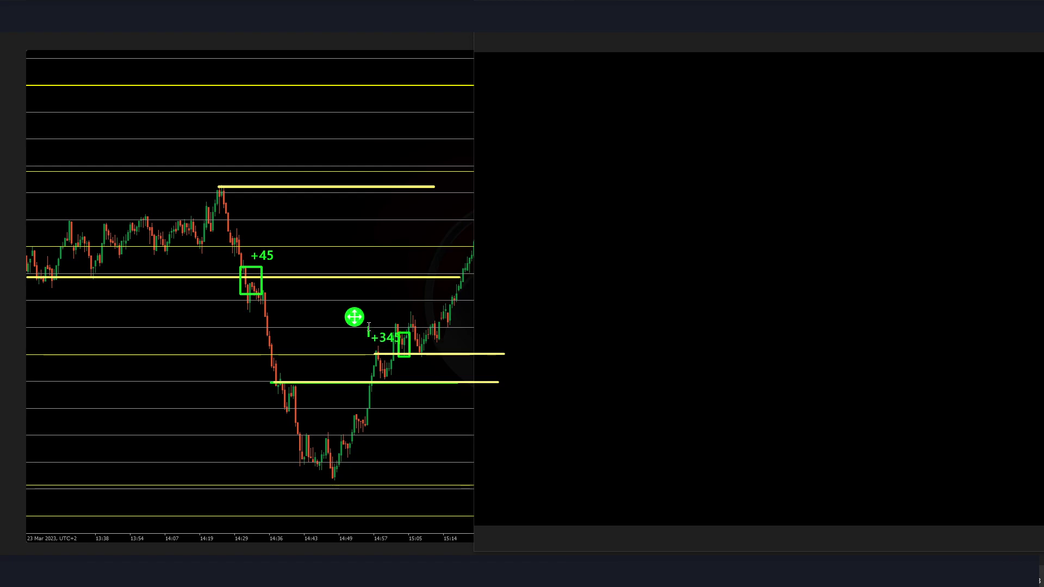
text(45)
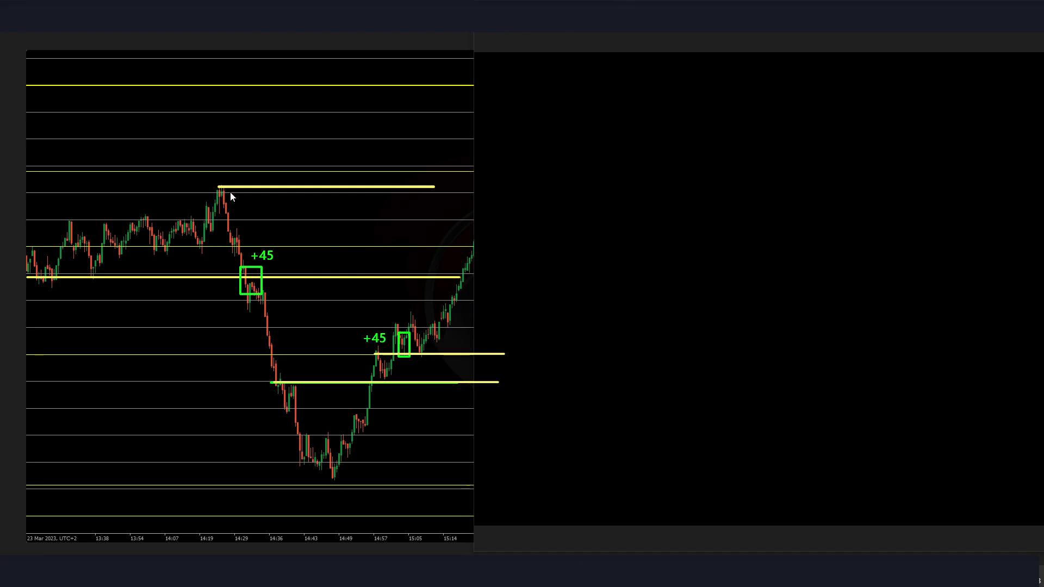
Extend the yellow level across the day's high well past 15:14 and sketch a yellow break-and-retest arrow rising above it
drag(218, 188, 694, 188)
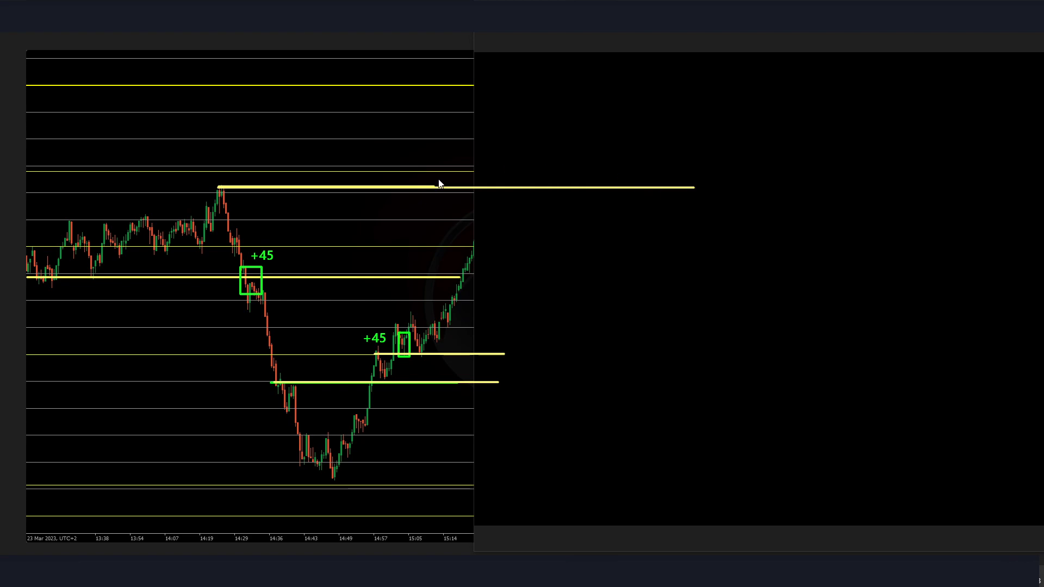
click(218, 185)
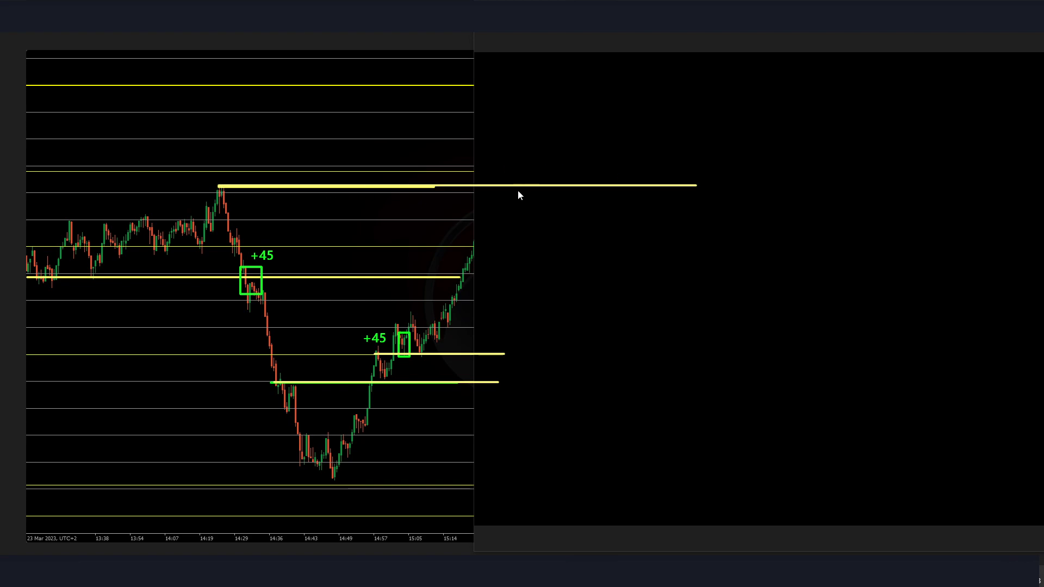
drag(577, 179, 609, 89)
mouse_move(593, 96)
mouse_down()
mouse_move(642, 54)
mouse_move(631, 113)
mouse_up()
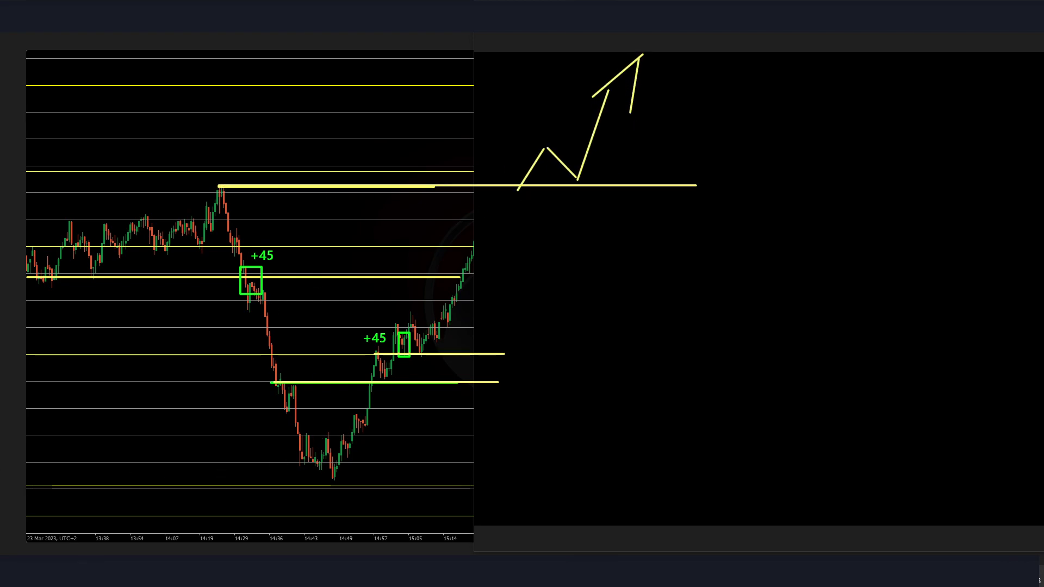
drag(335, 482, 517, 246)
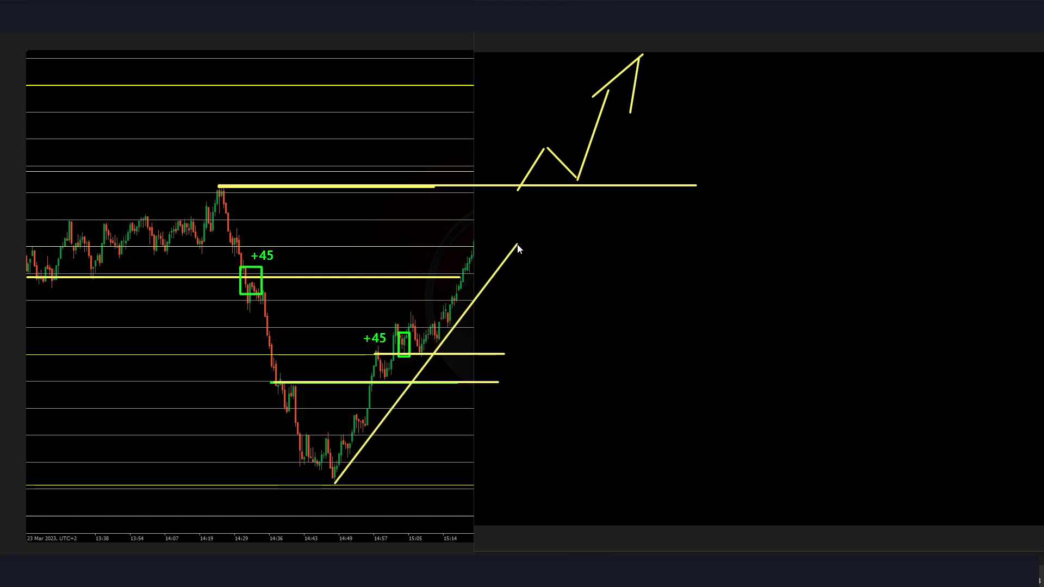
key(ctrl+z)
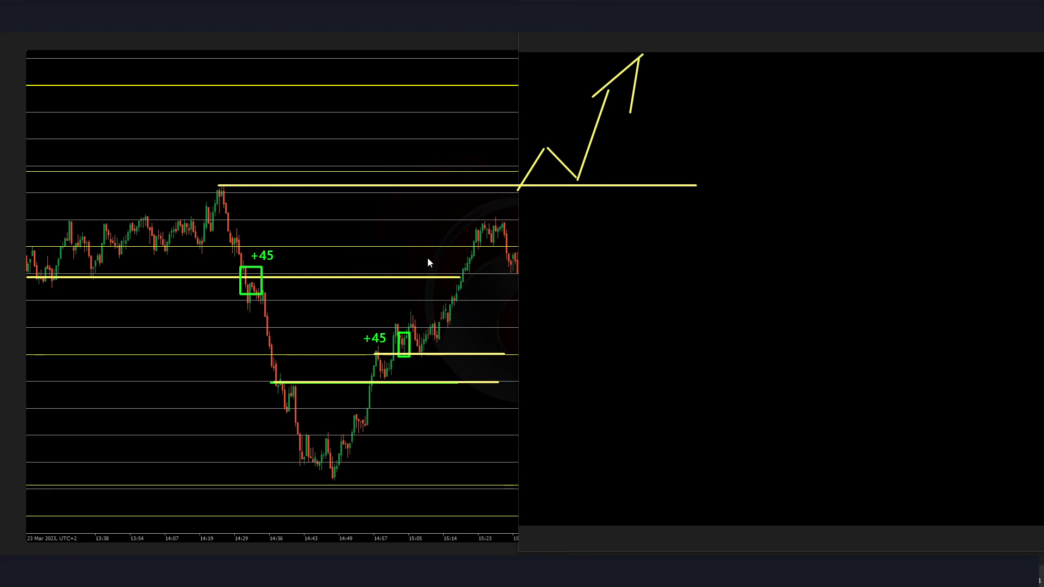
Try to extend the yellow level along the early lows beyond the latest revealed candles
drag(458, 278, 771, 280)
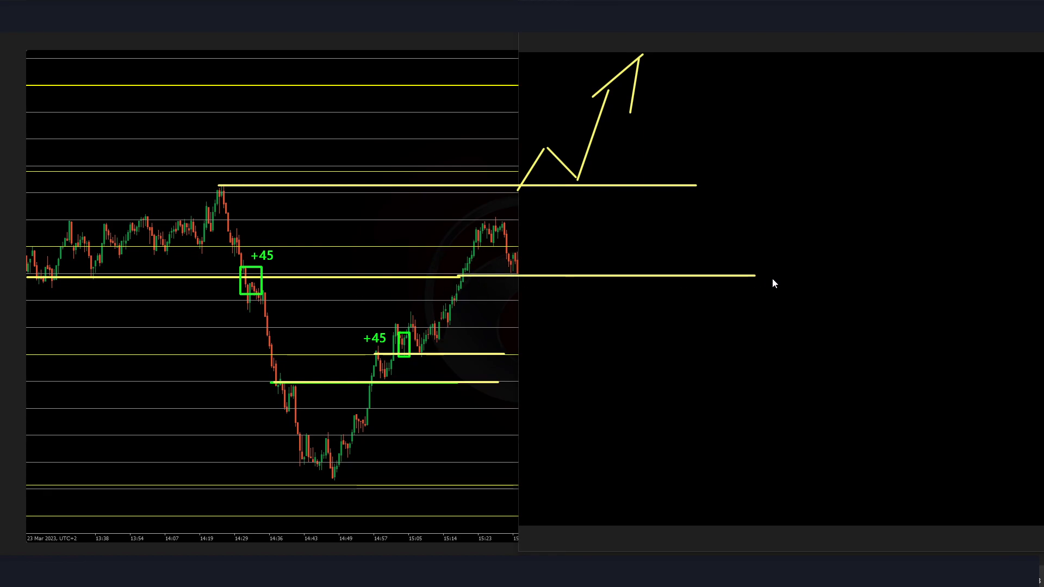
drag(458, 278, 870, 280)
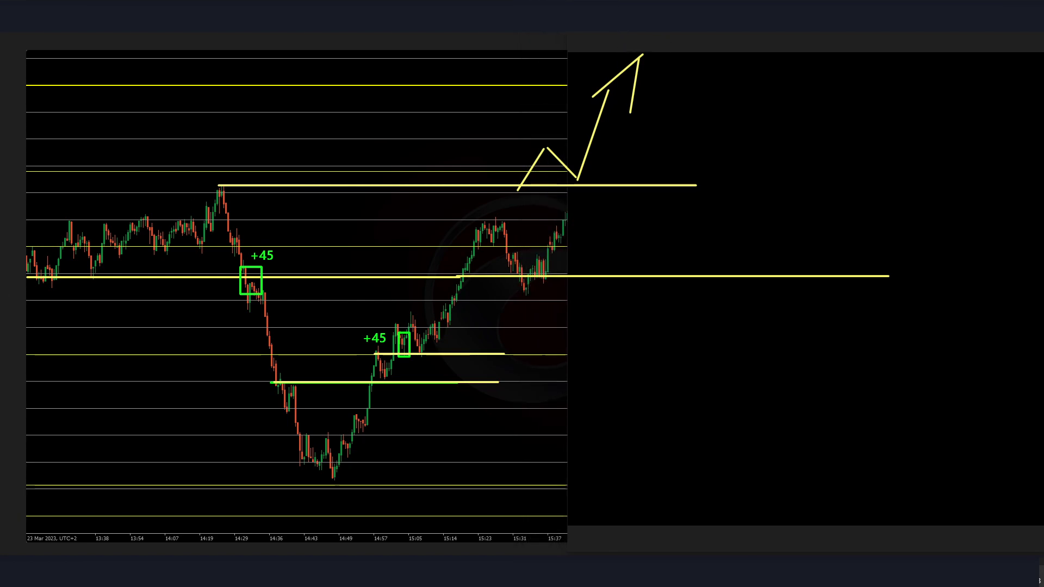
click(499, 275)
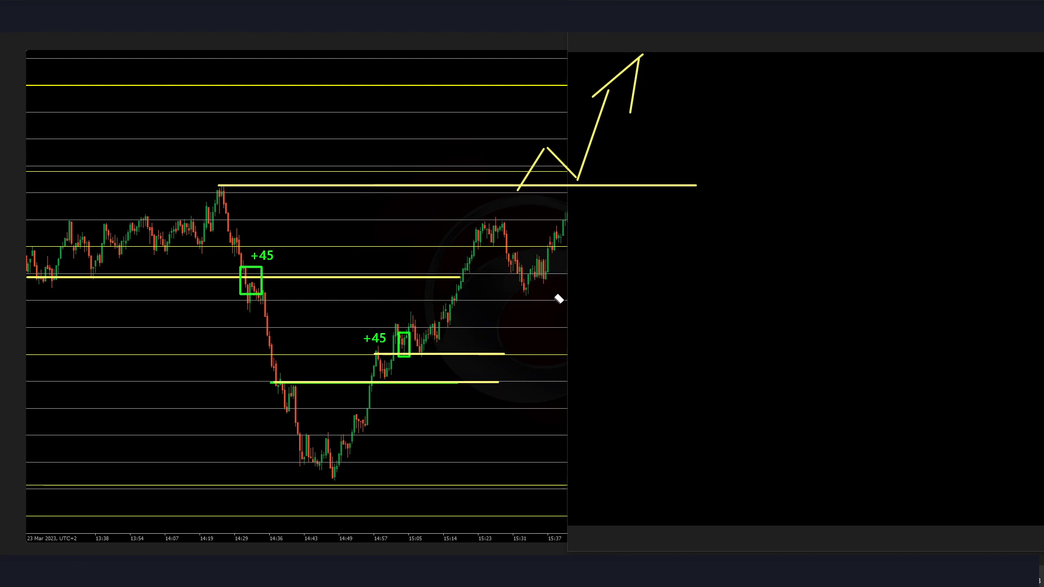
Replace the long yellow level along the early lows with a shorter one ending at the green box near 14:29
click(461, 279)
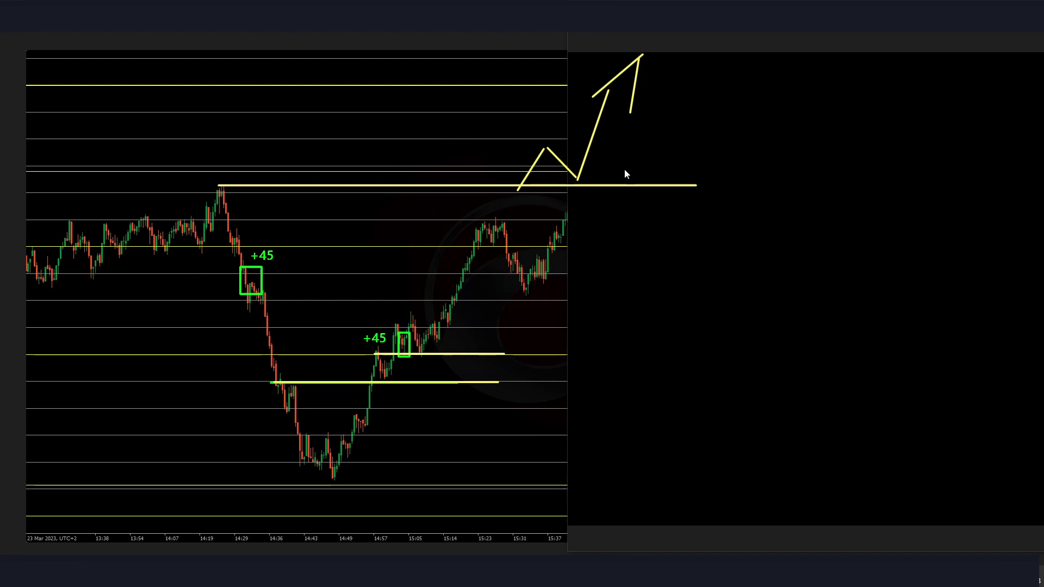
drag(31, 278, 271, 278)
key(ctrl+z)
drag(36, 281, 260, 282)
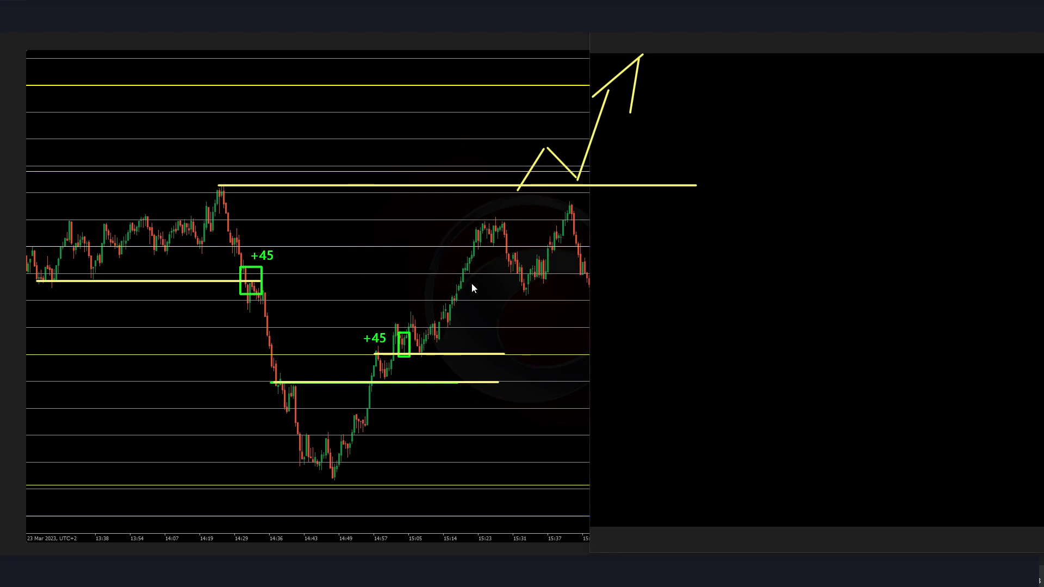
Draw a yellow level under the 15:31 pullback low and sketch a yellow break-and-retest arrow falling below it
drag(451, 294, 683, 294)
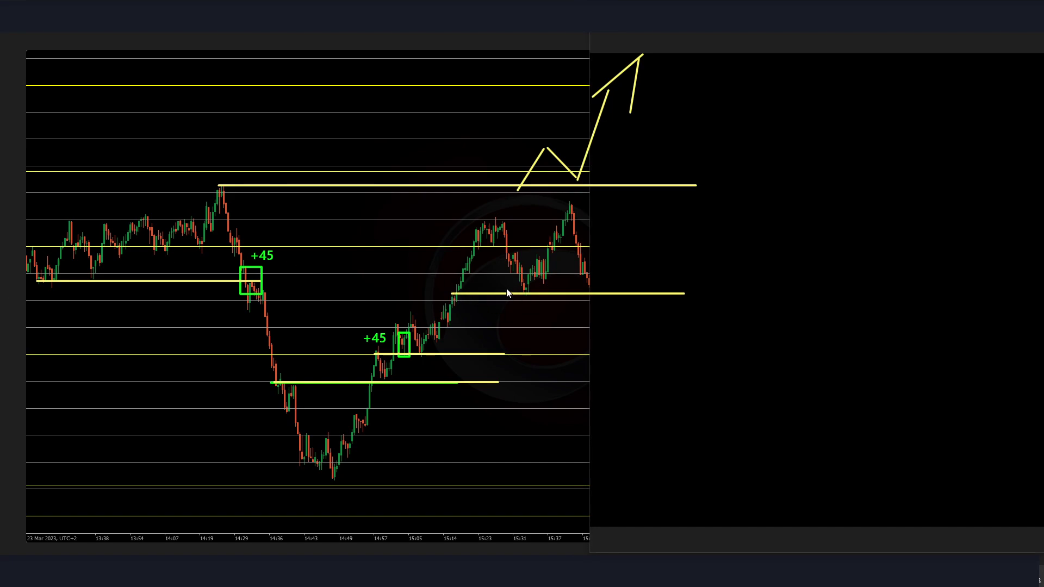
drag(596, 296, 675, 386)
mouse_move(650, 383)
mouse_down()
mouse_move(674, 396)
mouse_move(683, 361)
mouse_up()
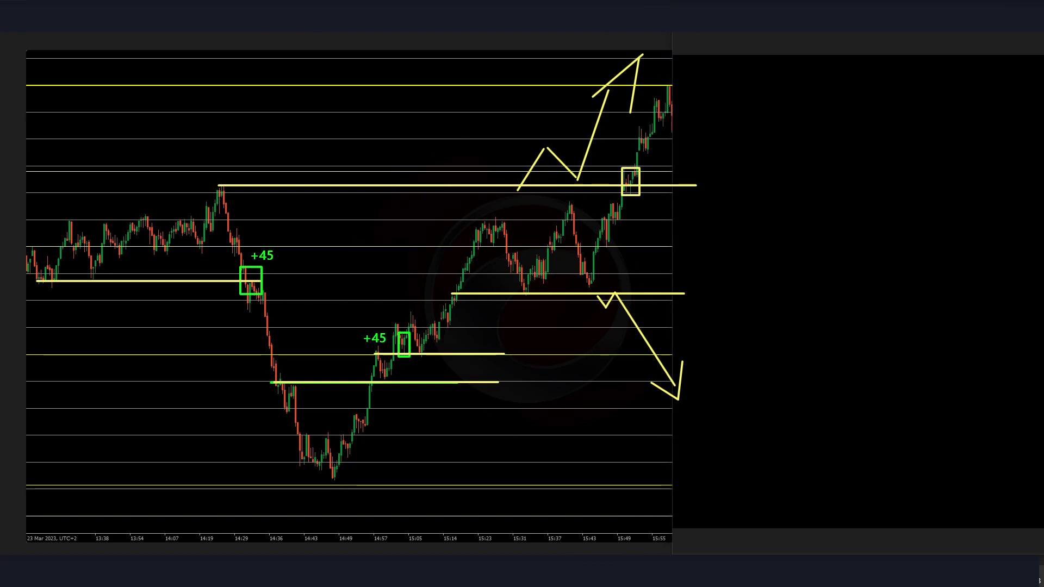
Label the 15:49 retest entry +45 in green and replace its yellow box with a slightly larger green one
click(648, 176)
text(+45)
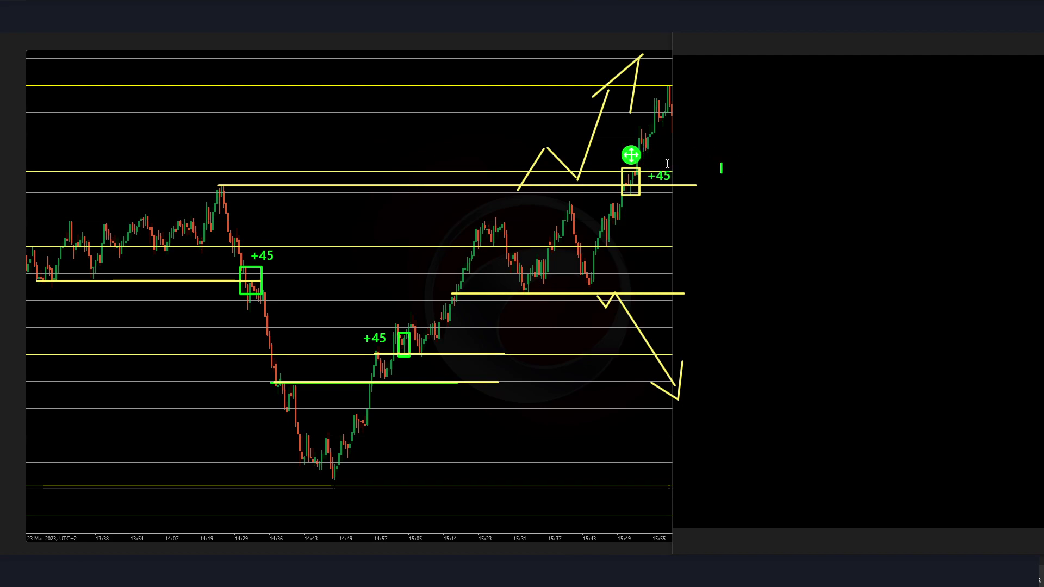
click(308, 239)
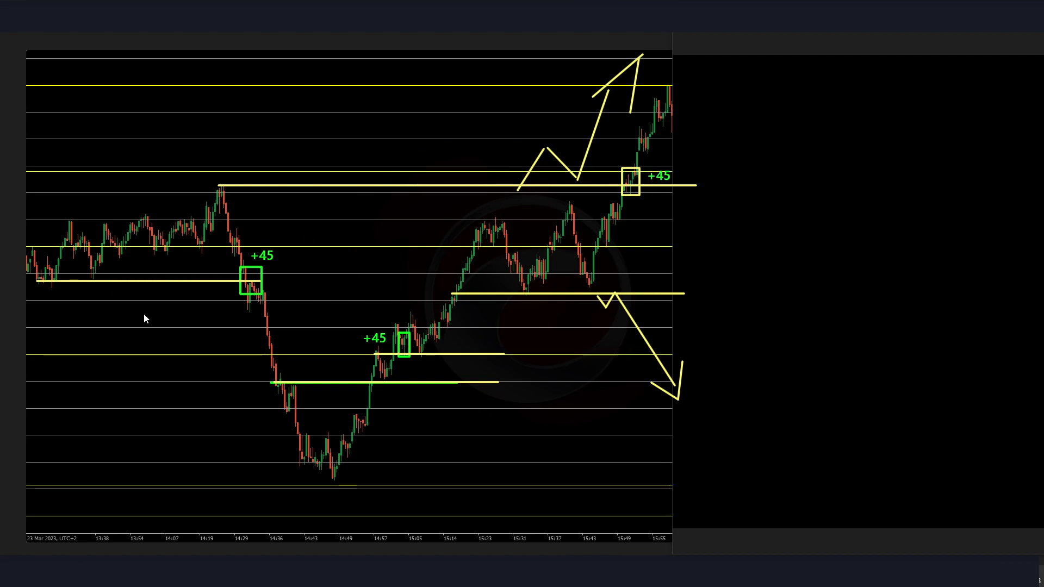
drag(620, 168, 640, 194)
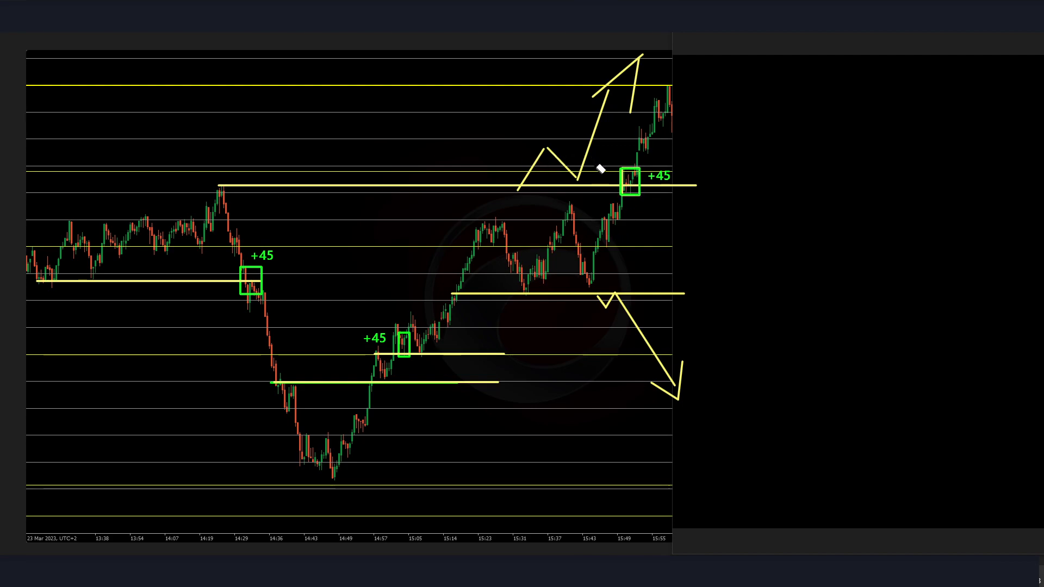
click(626, 175)
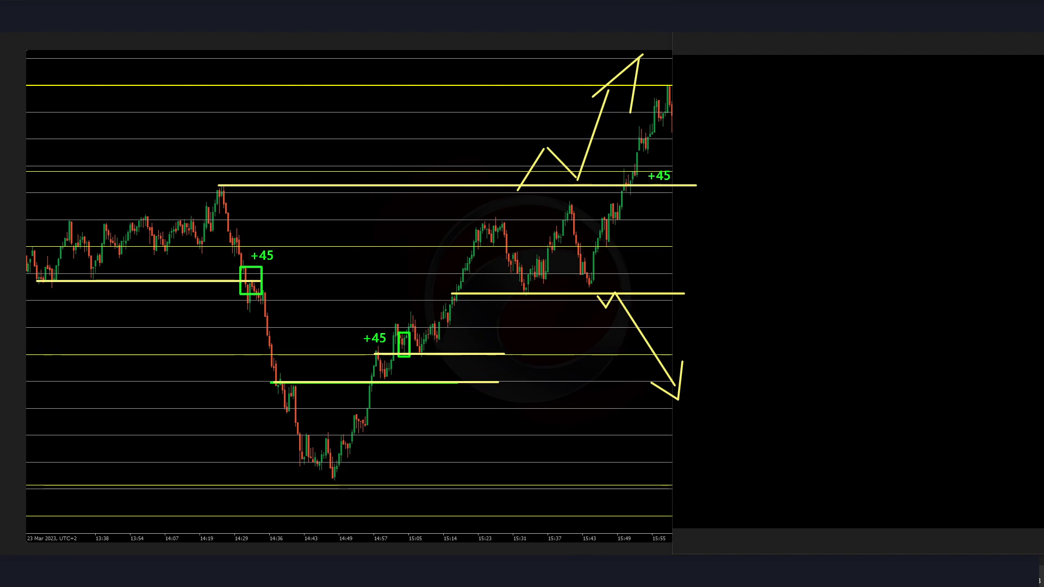
drag(616, 162, 638, 197)
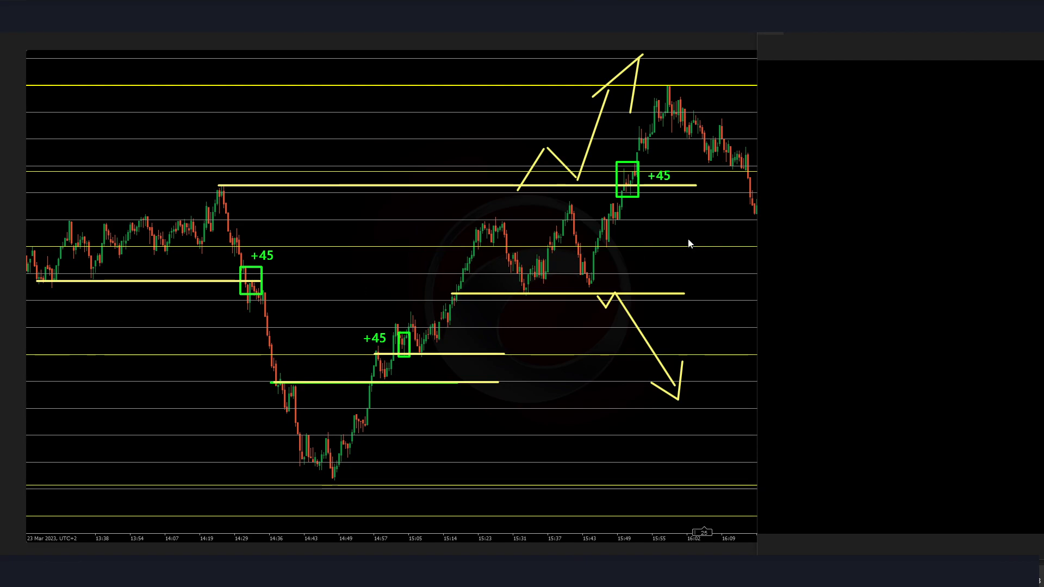
drag(695, 185, 907, 185)
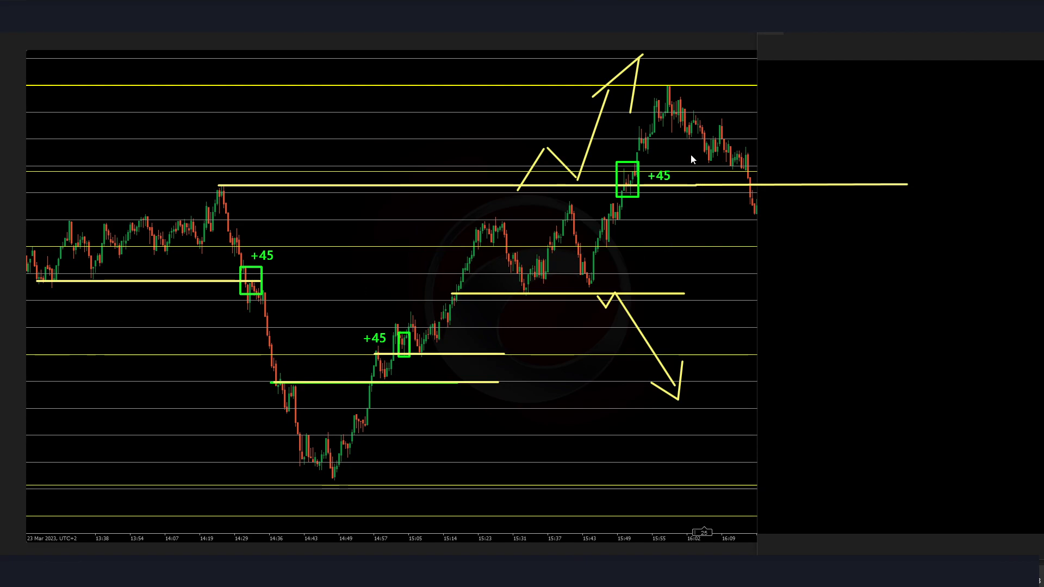
drag(741, 168, 1017, 171)
key(ctrl+z)
key(ctrl+z)
Mark the lows near 16:09 with a yellow level and falling retest arrow, and extend the 15:31 low's level past the revealed candles
drag(853, 170, 976, 170)
mouse_move(763, 205)
mouse_down()
mouse_move(787, 174)
mouse_move(932, 284)
mouse_up()
drag(931, 284, 917, 231)
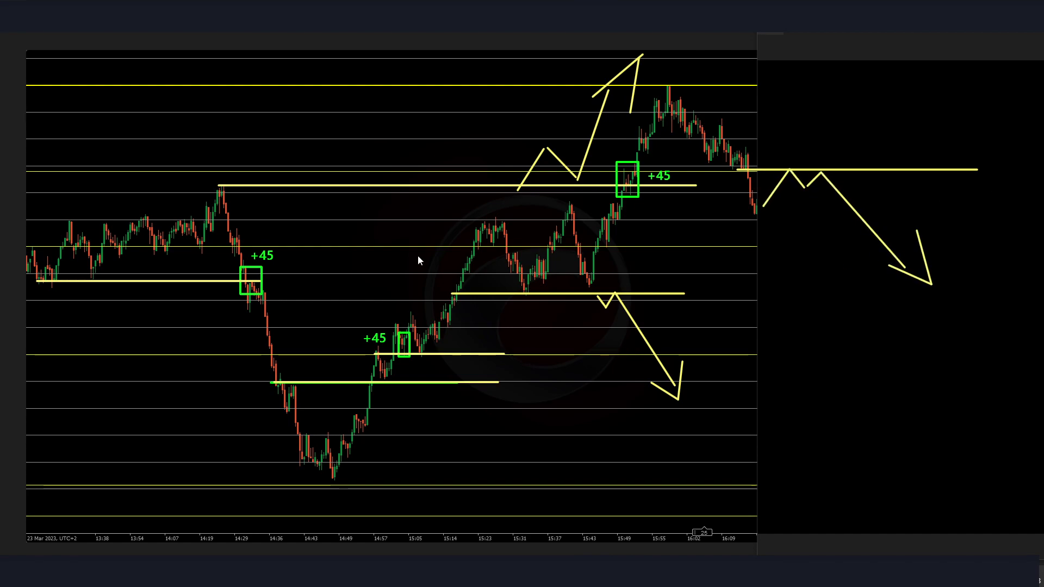
drag(684, 296, 982, 293)
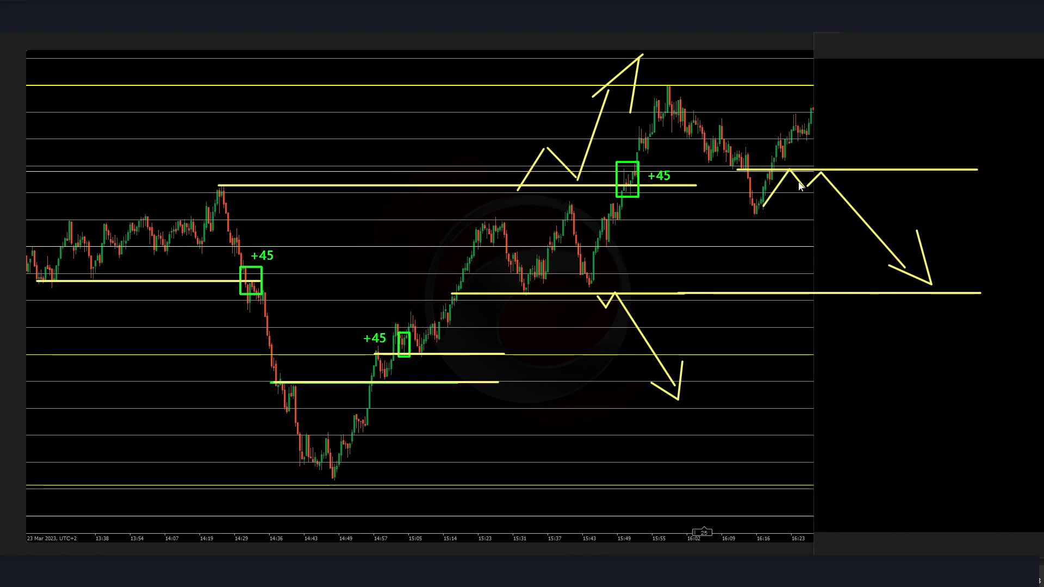
Mark the entry just after 16:16 with a red box and label it -15
drag(758, 162, 777, 187)
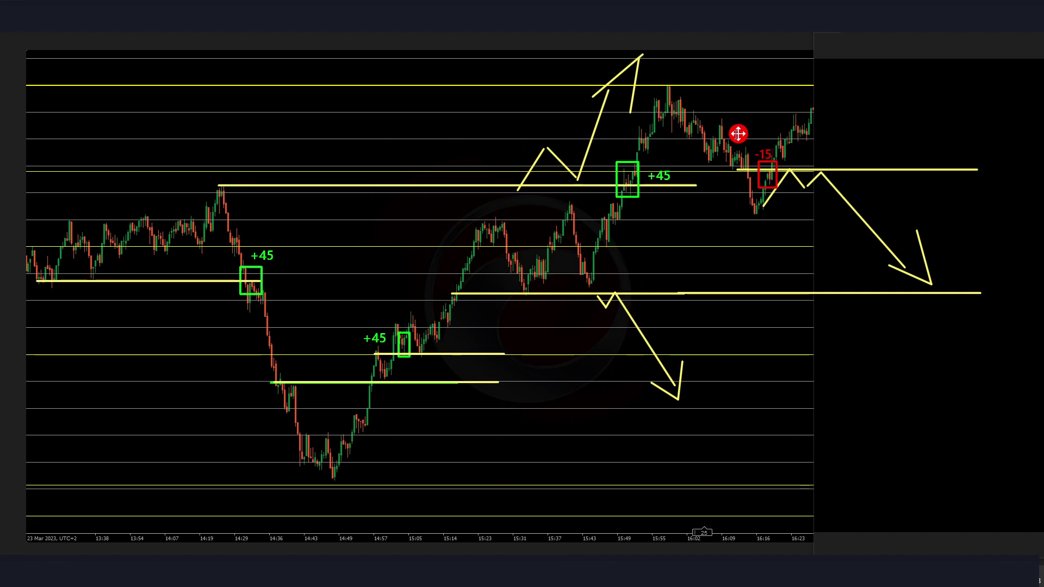
click(737, 101)
click(780, 208)
click(642, 124)
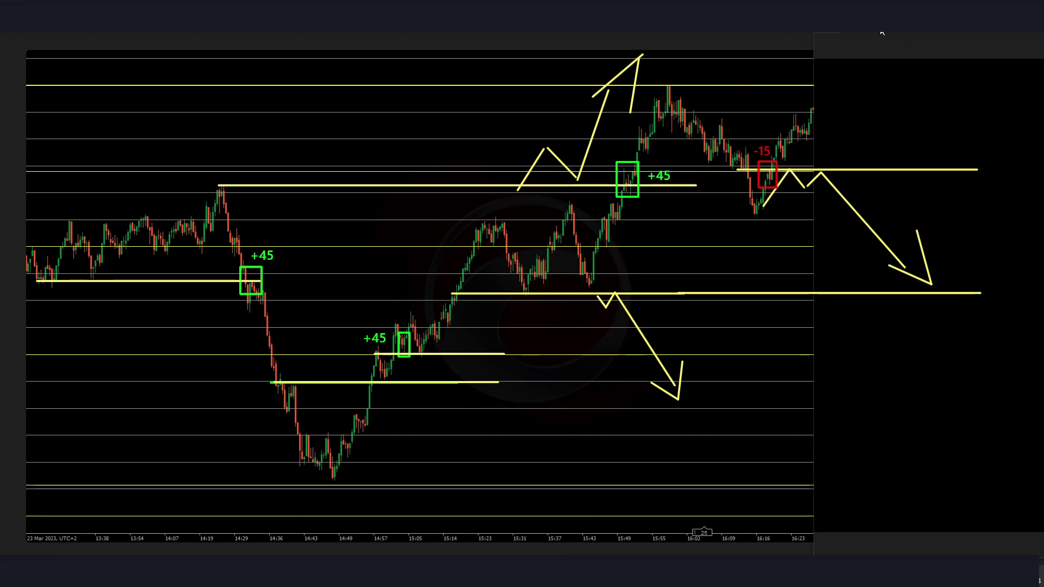
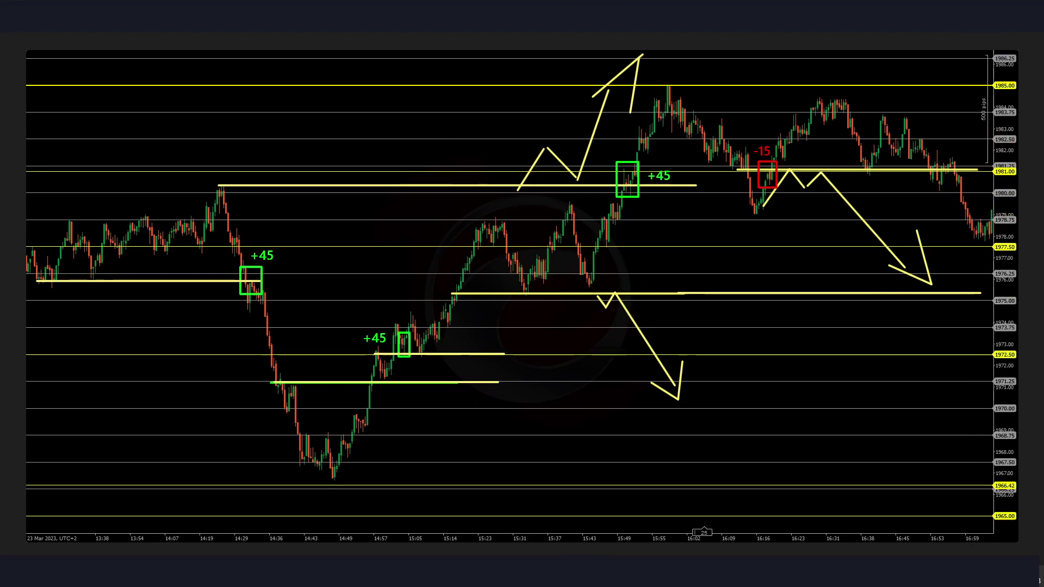
Clear all drawn levels, arrows, boxes and labels from the fully revealed 23 March chart
drag(14, 47, 1018, 551)
key(Escape)
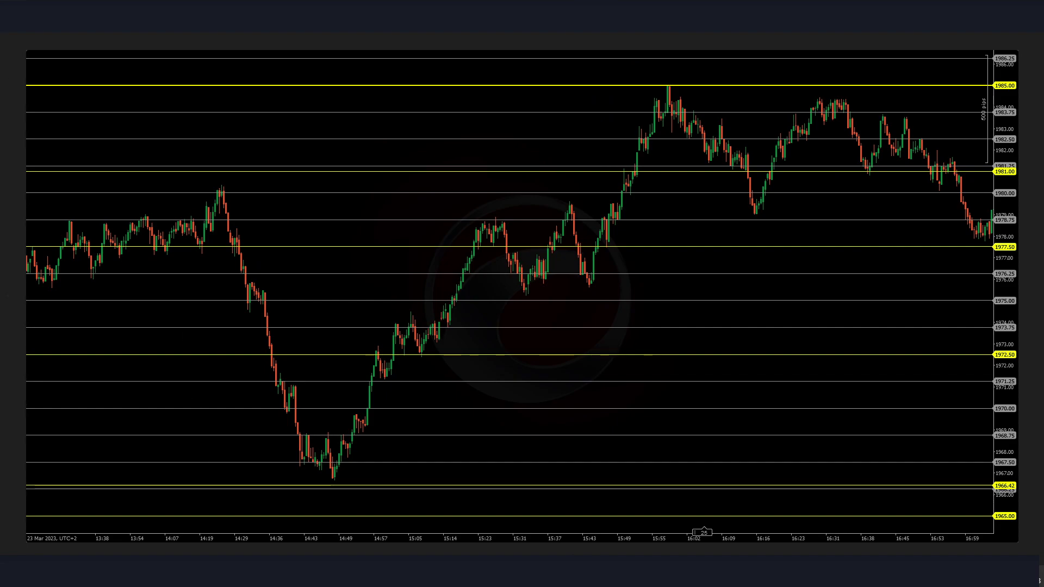
click(544, 513)
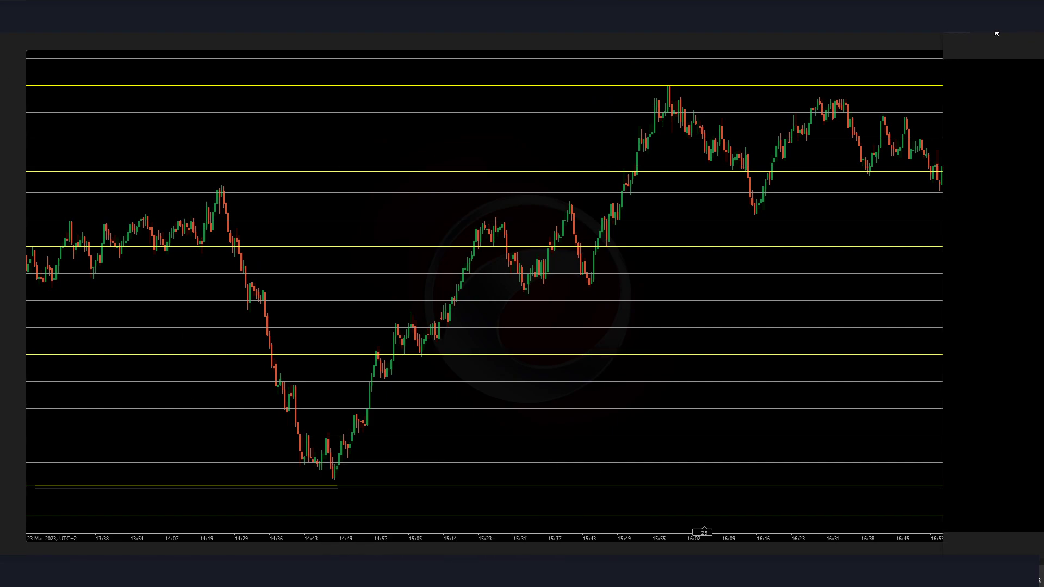
Bring up the 24 March 2023 chart and reveal only its candles up to about 14:09
click(1032, 294)
key(Left)
drag(95, 35, 212, 33)
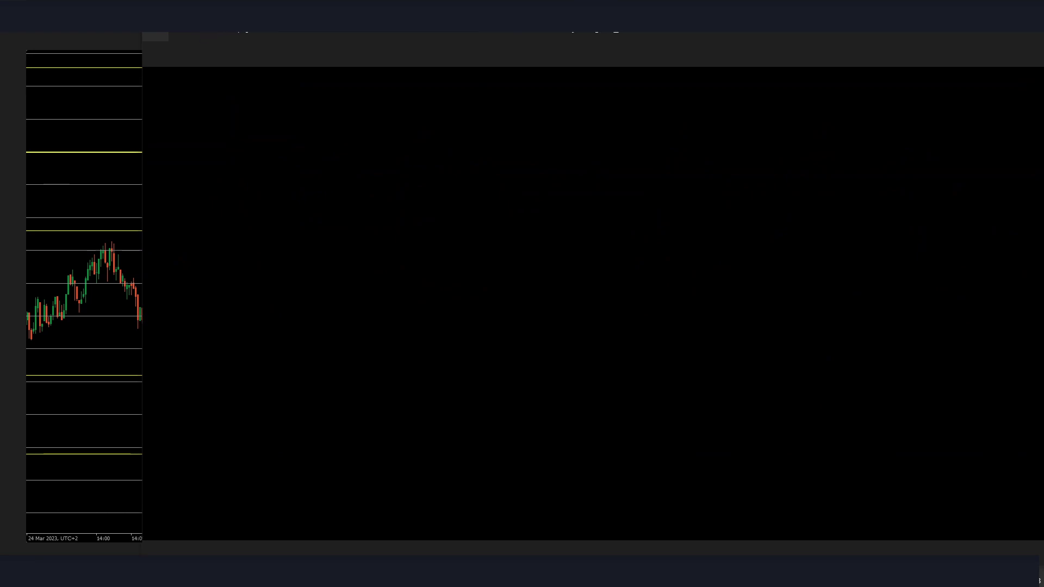
Draw thick yellow levels under the earliest low and across the 14:00 high, both reaching beyond the revealed candles
drag(31, 339, 308, 340)
drag(122, 245, 379, 244)
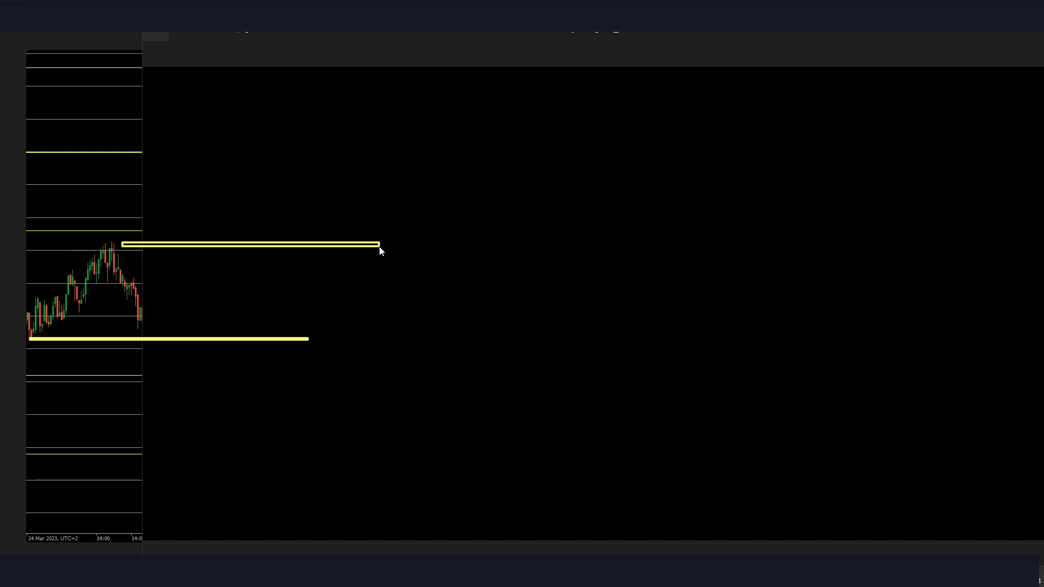
key(ctrl+z)
drag(97, 242, 332, 242)
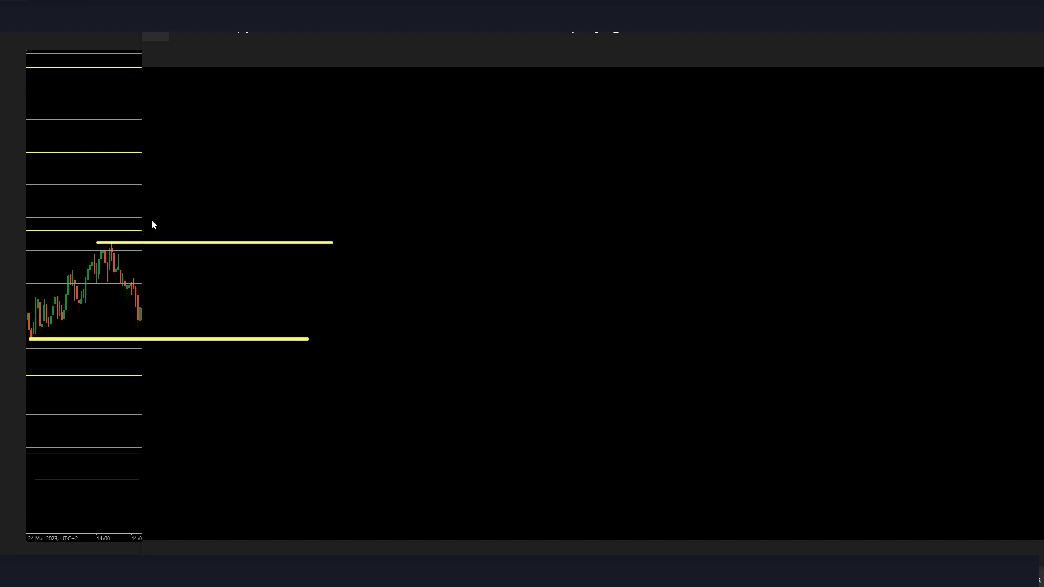
Reveal the candles past 14:26 and mark 14:20 with a vertical yellow line up from the time axis
click(223, 34)
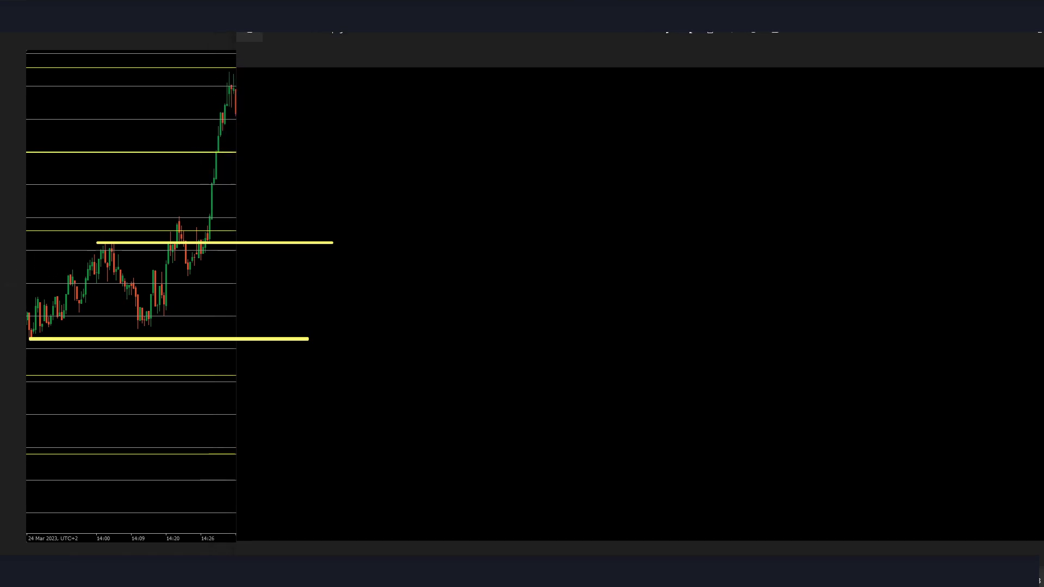
drag(168, 540, 166, 311)
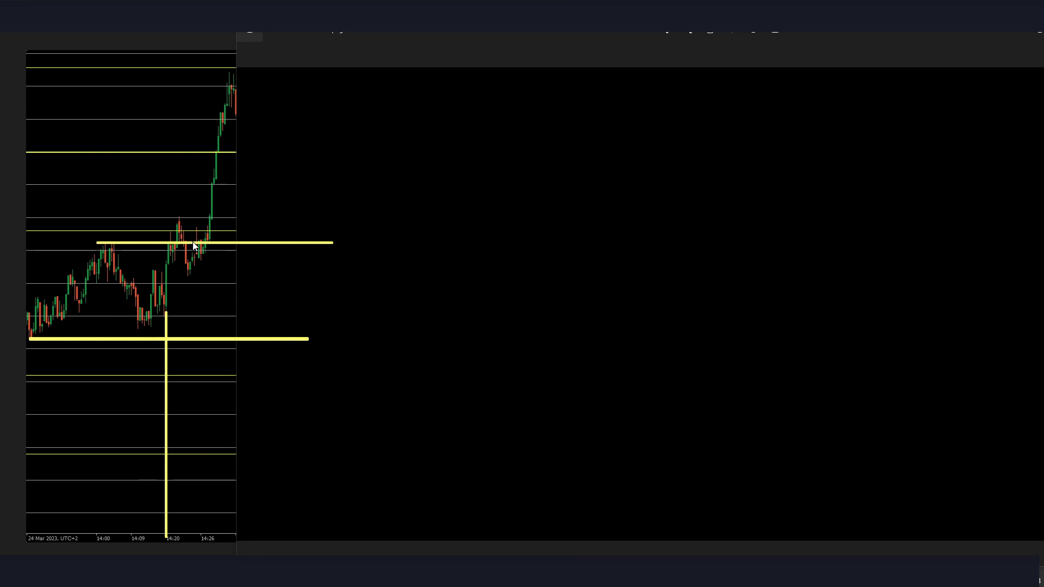
click(175, 242)
drag(143, 232, 136, 176)
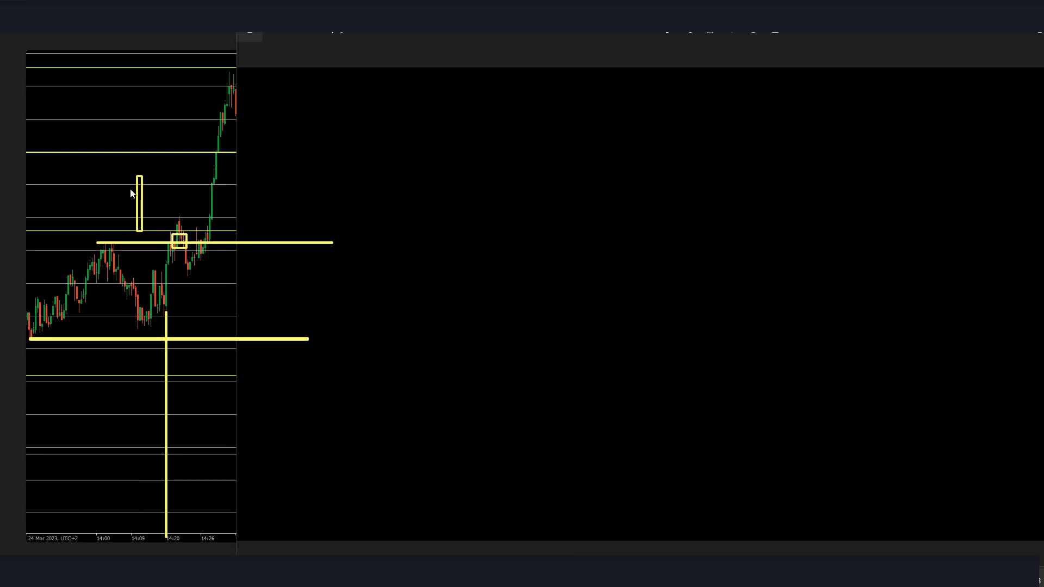
key(ctrl+z)
drag(145, 267, 234, 269)
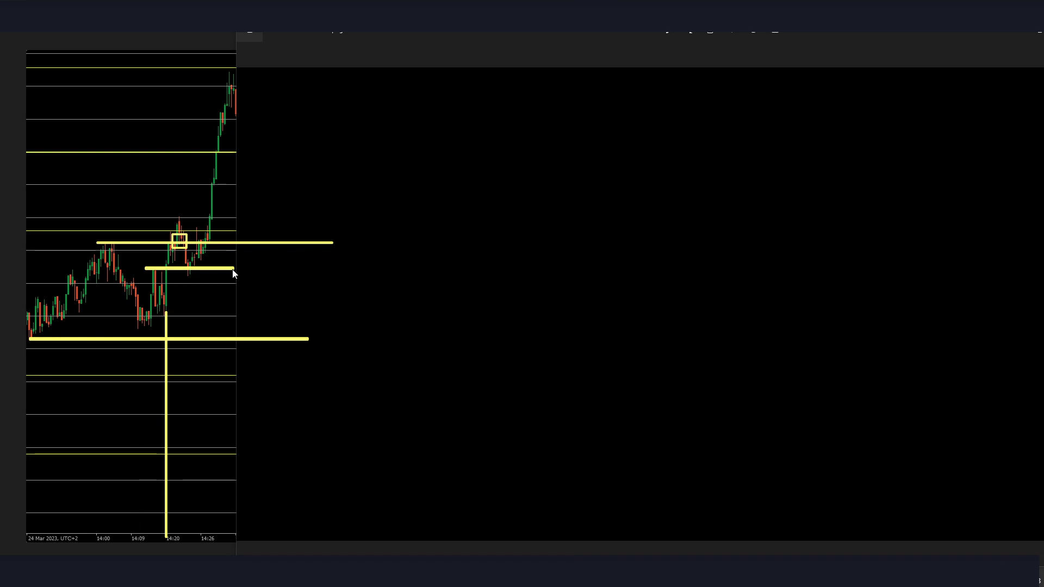
key(Delete)
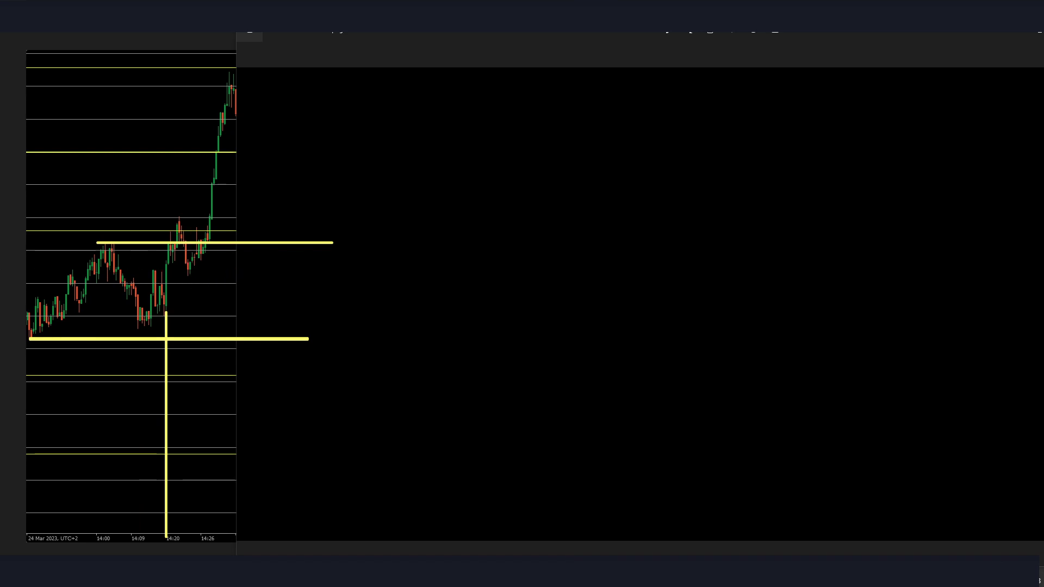
Replace the yellow level across the 14:00 high with a slightly lower one and box its retest after 14:20
click(168, 242)
key(Delete)
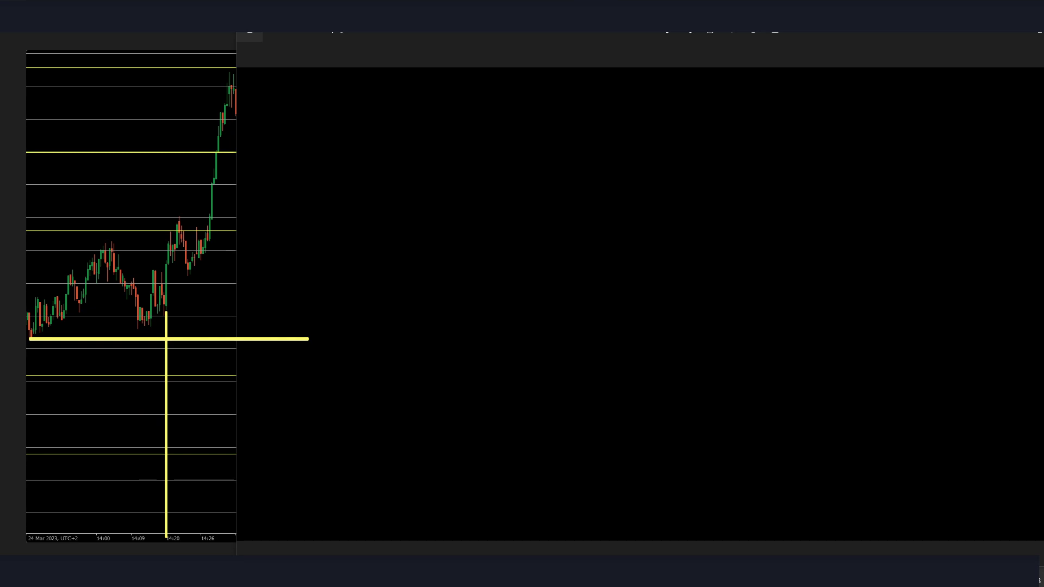
drag(110, 249, 274, 249)
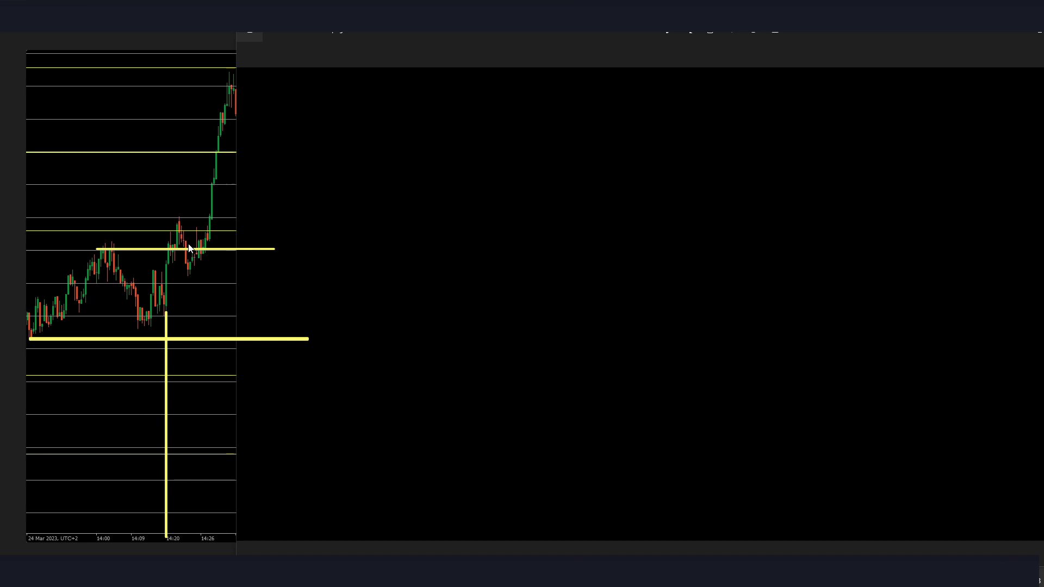
drag(182, 246, 186, 256)
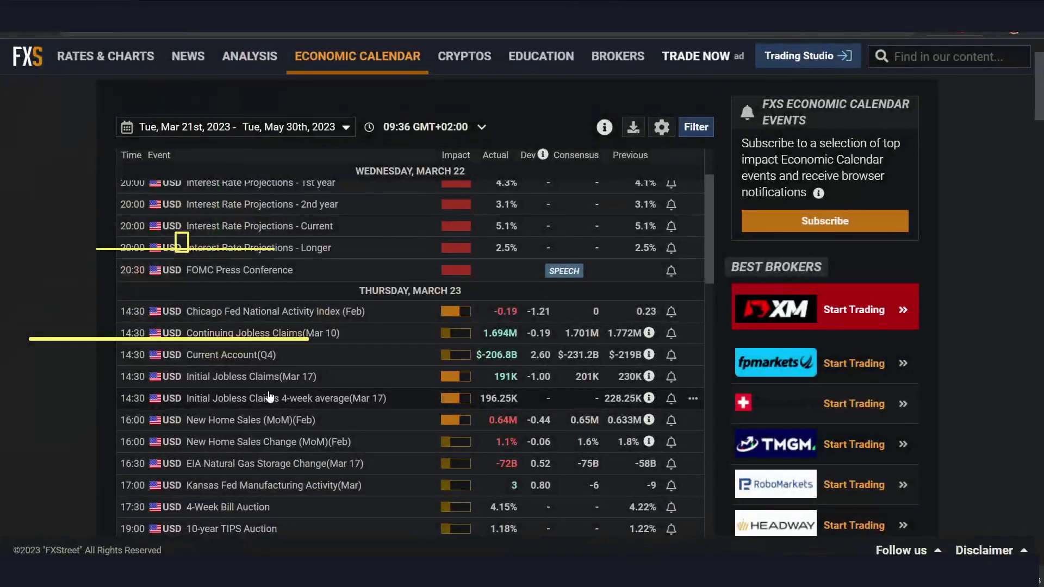
Check the 14:30 USD events for Friday, March 24 in the FXStreet economic calendar, including their impact and revised figures
scroll(323, 360, down, 1)
scroll(323, 360, down, 4)
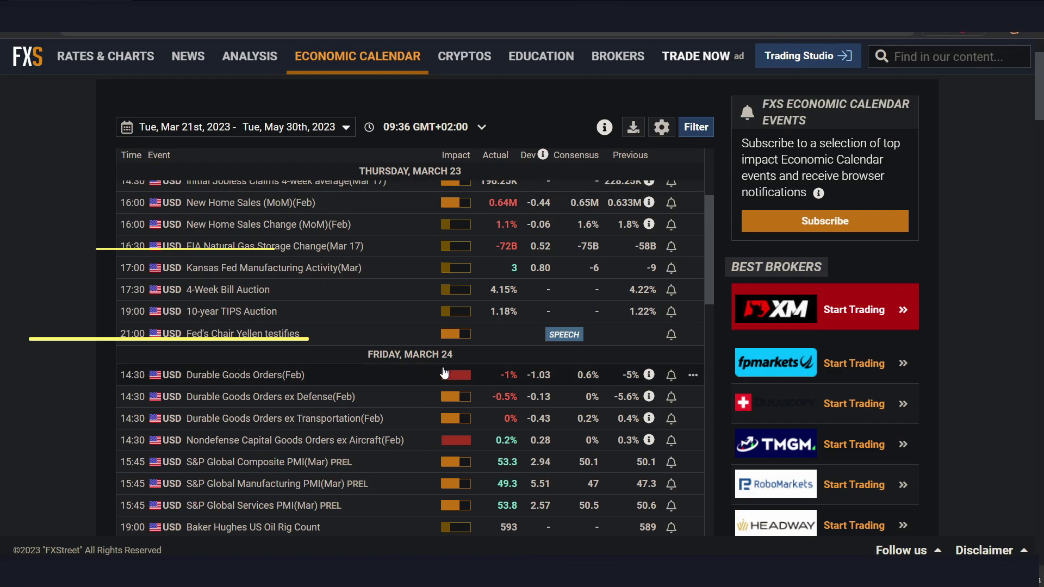
mouse_move(654, 379)
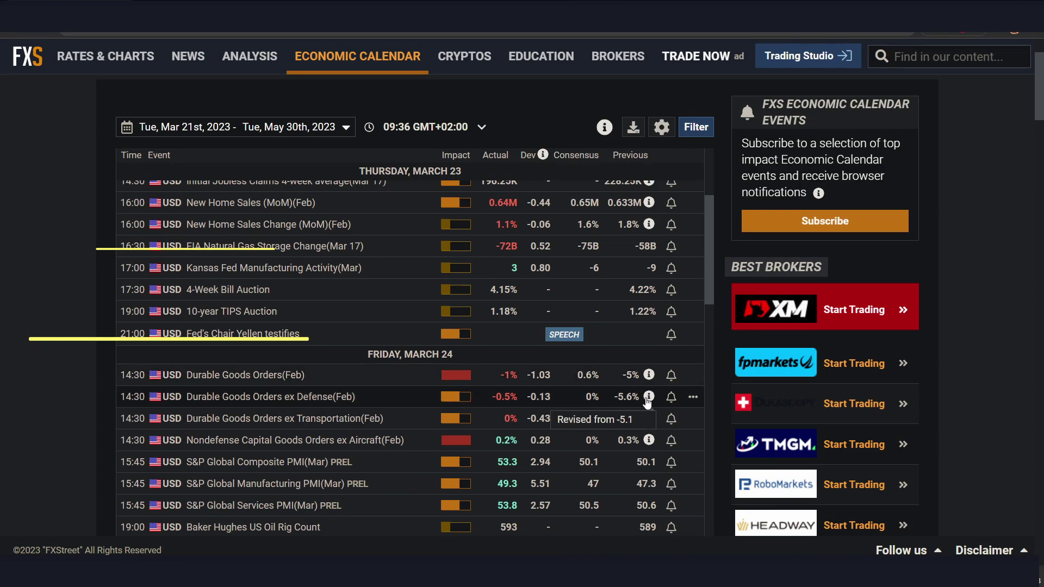
mouse_move(655, 425)
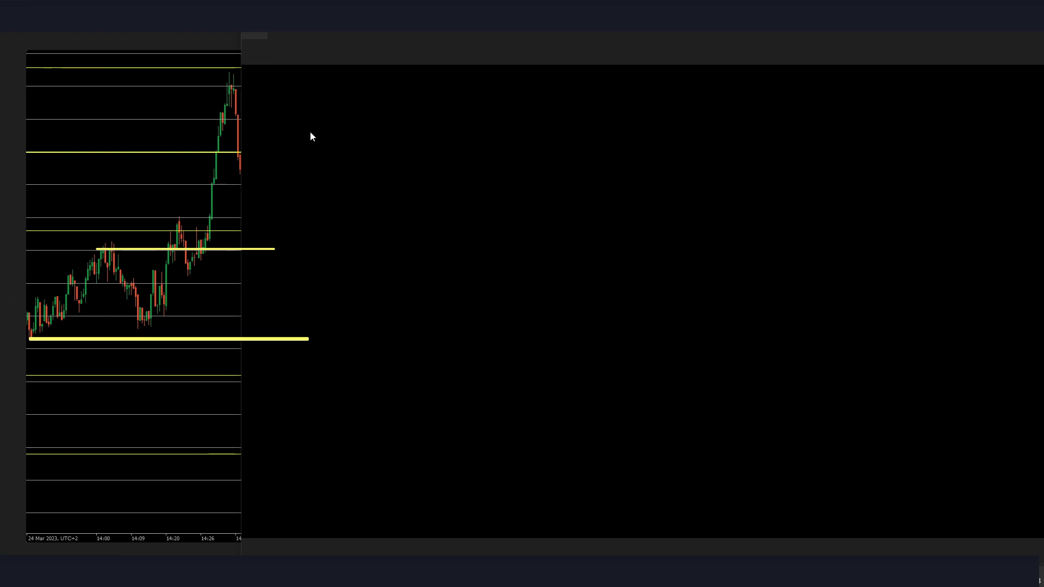
Reveal the candles up to about 14:39 and try a tall yellow box and short level around the latest swing
drag(305, 36, 323, 33)
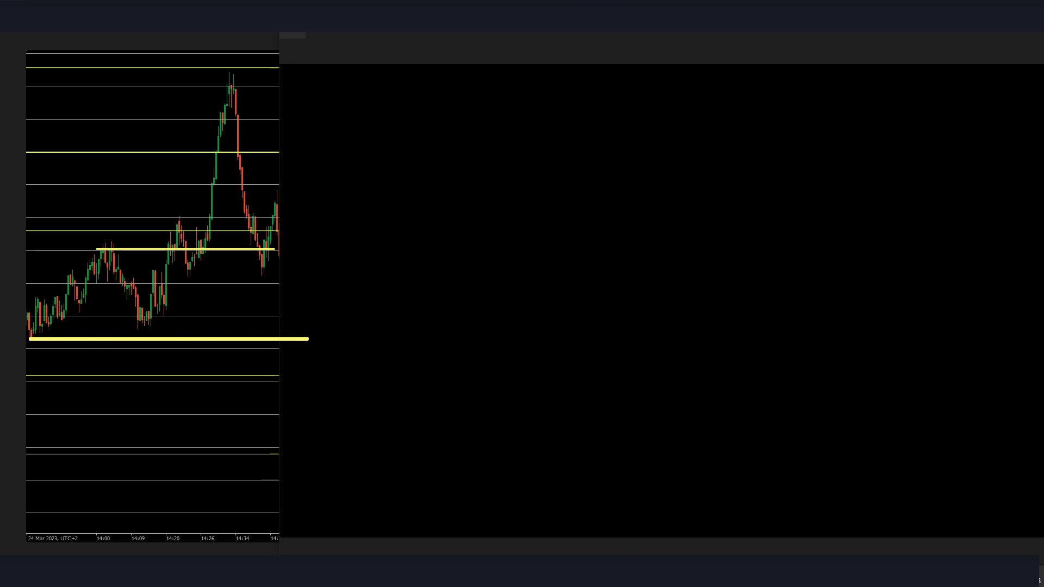
mouse_move(270, 187)
mouse_down()
mouse_move(284, 234)
mouse_move(318, 232)
mouse_up()
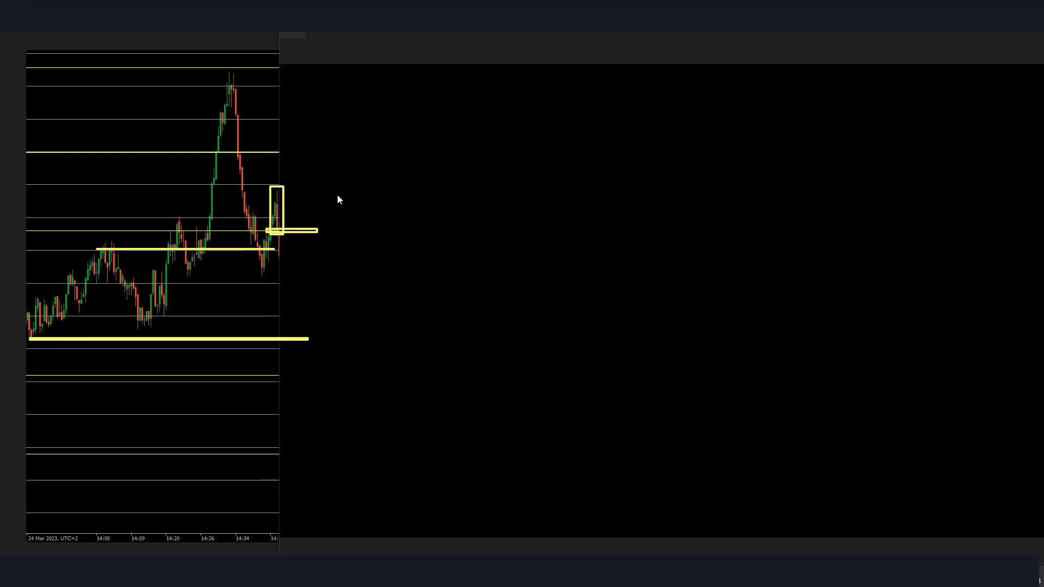
key(ctrl+z)
key(ctrl+z)
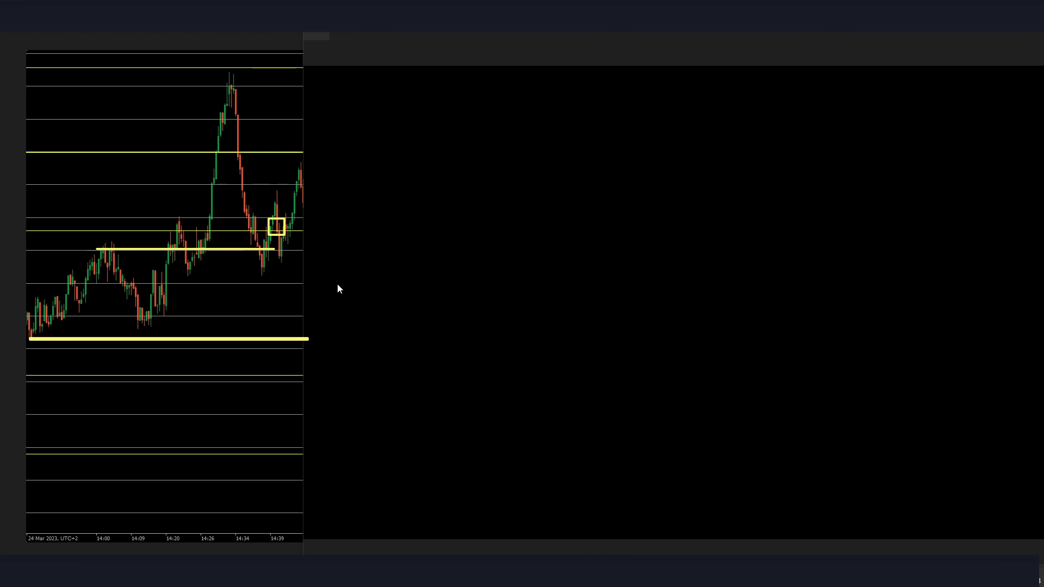
Mark the entry near 14:39 with a red box and label it -15 in red
drag(268, 220, 279, 231)
drag(268, 218, 289, 245)
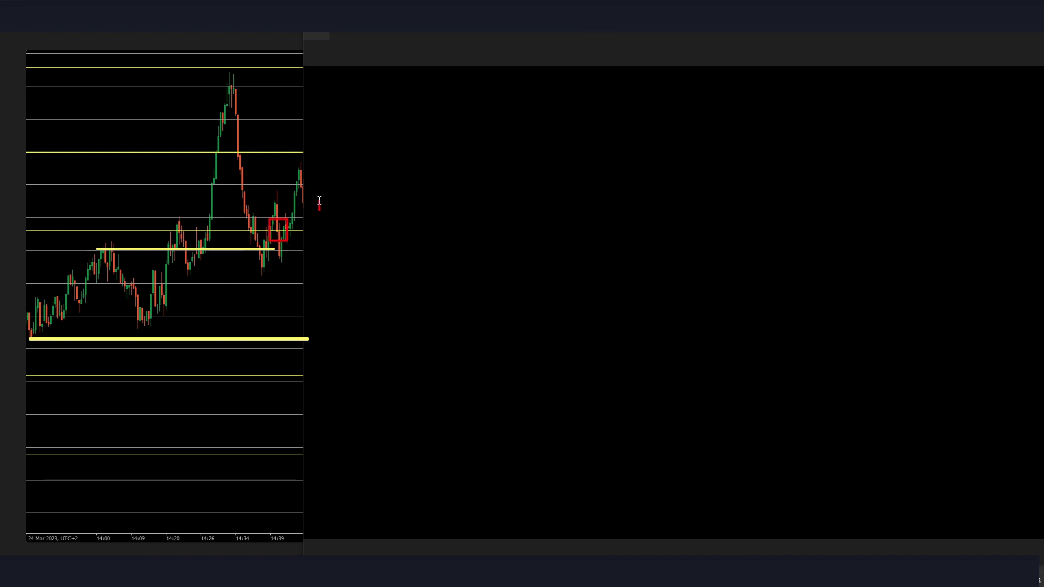
click(248, 168)
Replace the yellow 14:00 high level with a red one along the 14:20 to 14:39 pullback lows and box the preceding rally in green
drag(375, 32, 385, 32)
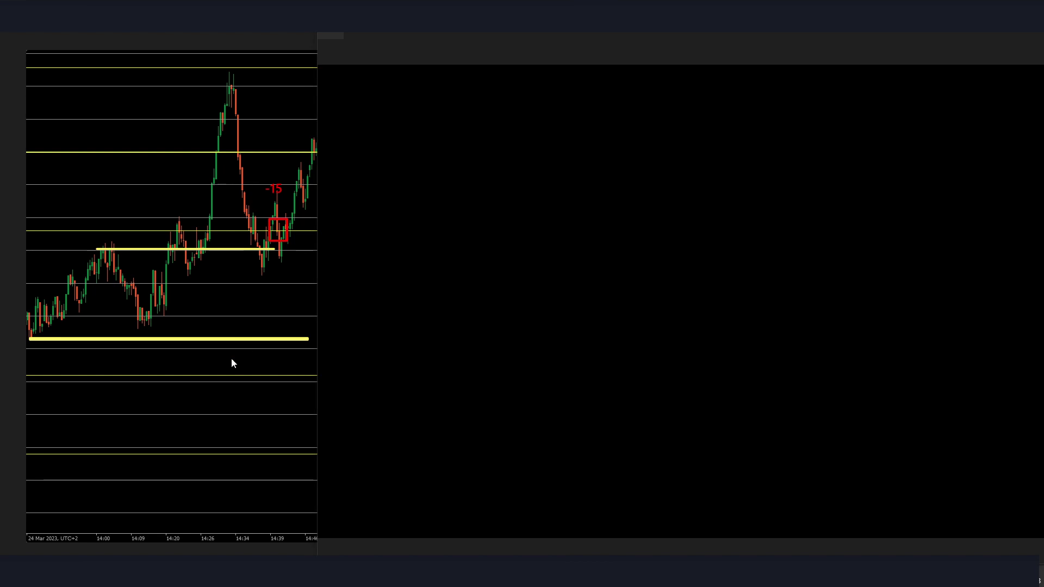
drag(153, 272, 371, 272)
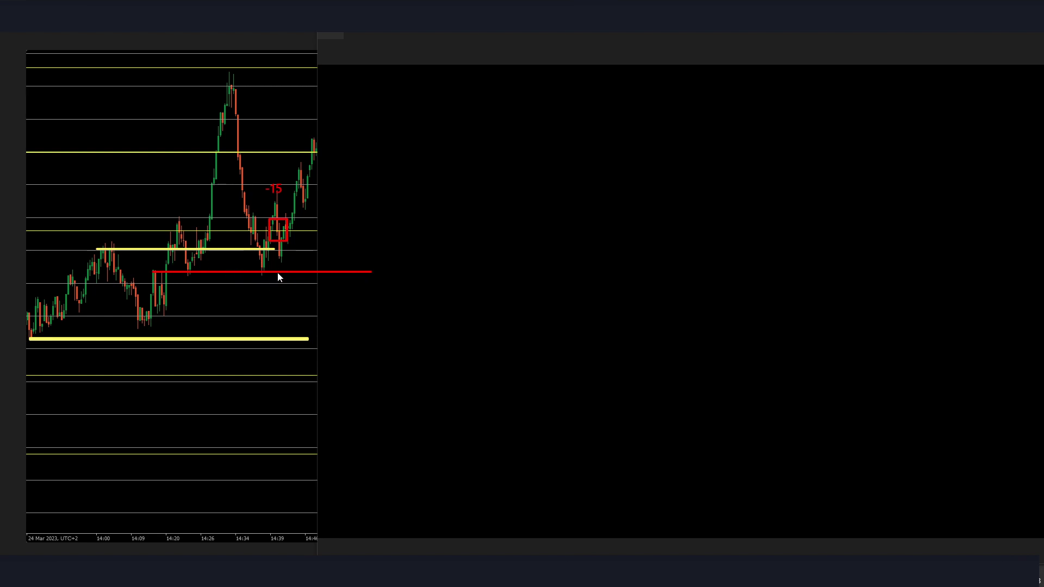
double_click(168, 249)
key(Delete)
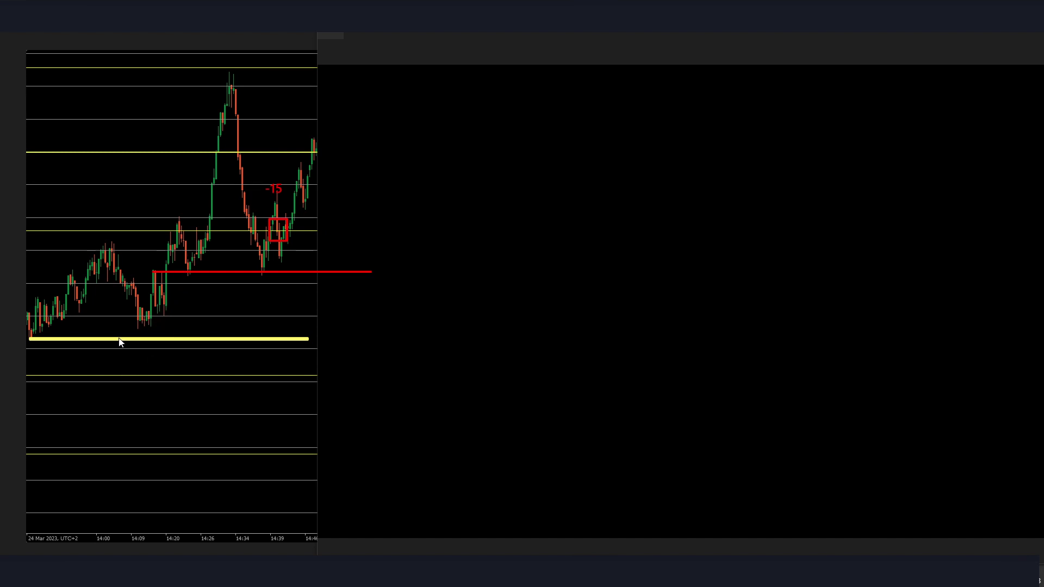
mouse_move(147, 329)
mouse_down()
mouse_move(243, 66)
mouse_move(235, 68)
mouse_up()
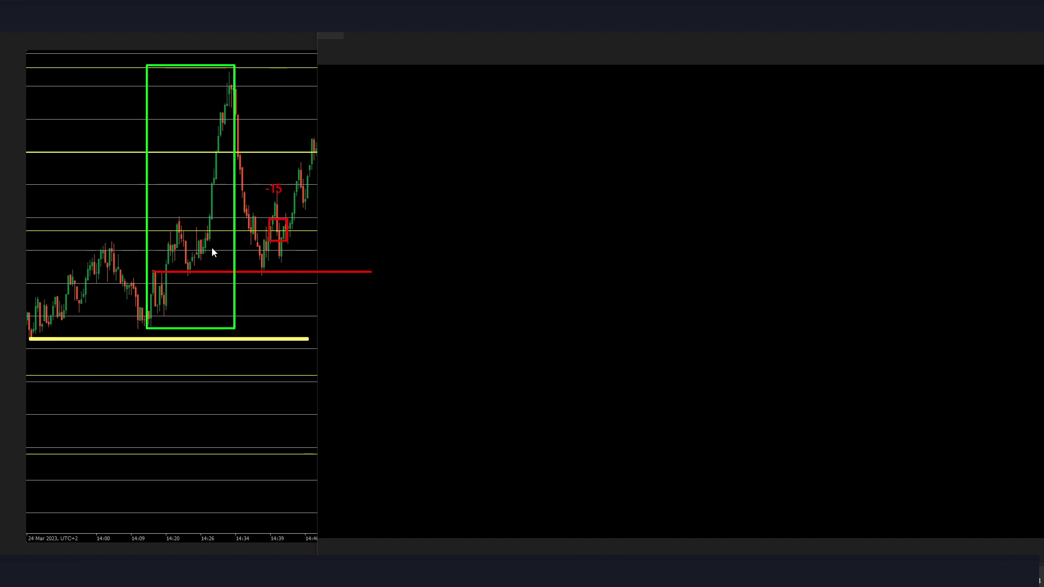
Try two boxes around the 14:34 to 14:39 pullback, and undo them together with the green rally box
drag(241, 227, 261, 230)
drag(249, 265, 282, 286)
key(ctrl+z)
key(ctrl+z)
key(ctrl+z)
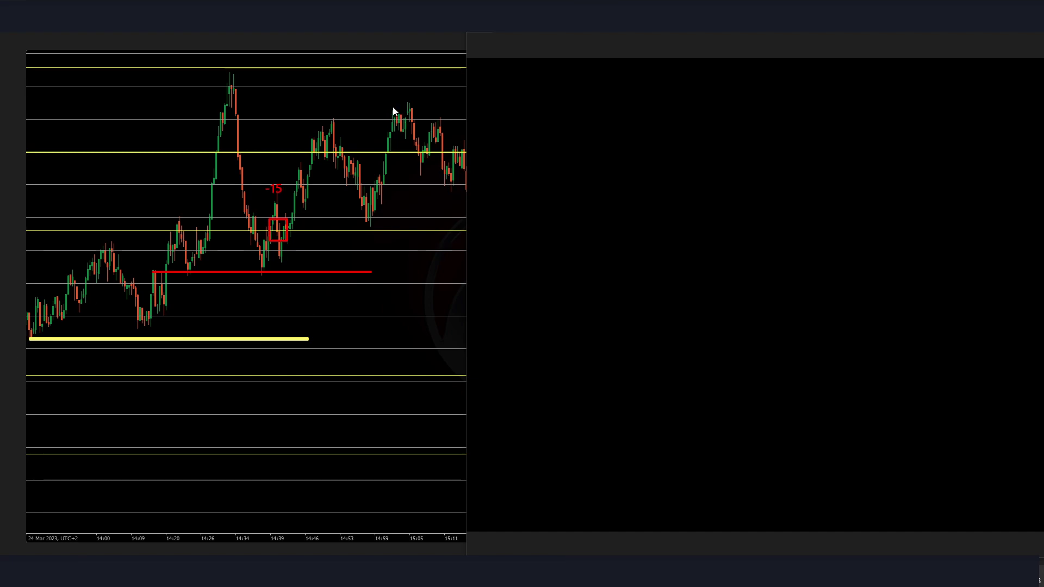
Draw a green level from the 14:34 high and yellow levels extending from the 14:59 low and the red support line
drag(225, 73, 682, 74)
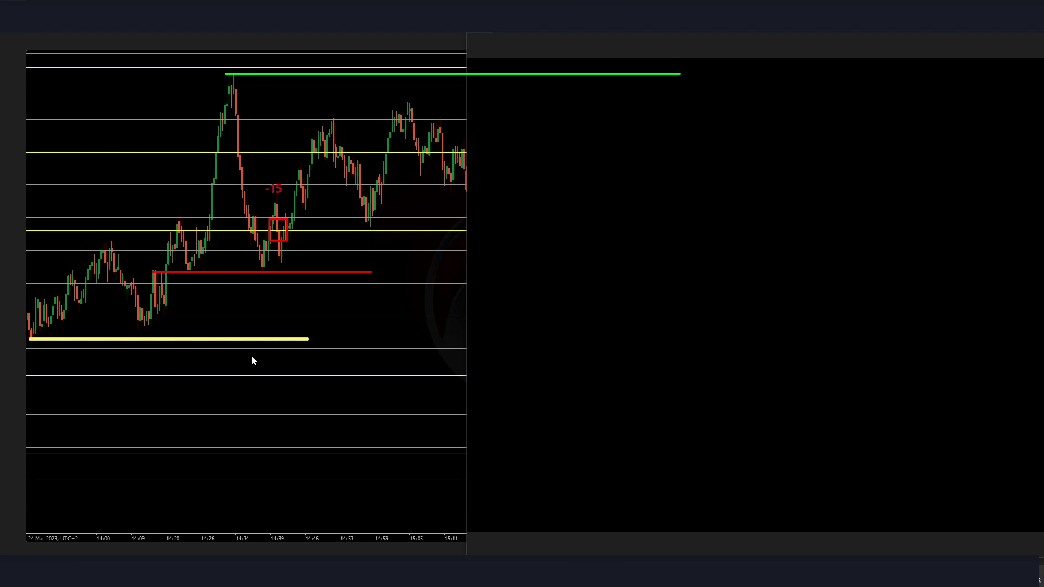
drag(361, 225, 802, 224)
drag(369, 271, 1041, 272)
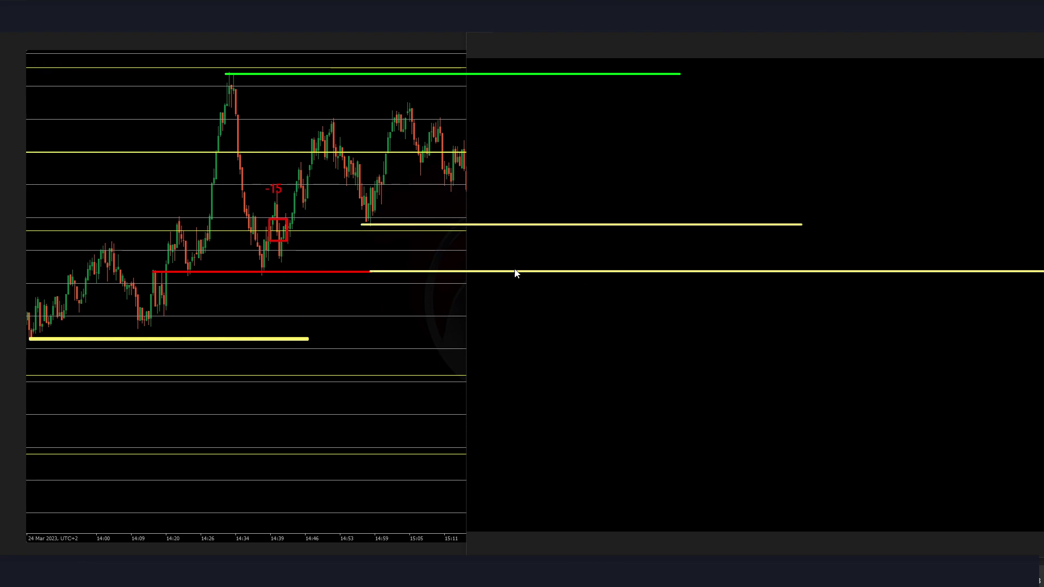
Sketch yellow break-and-retest arrows heading down from both yellow levels, and box the retest entry near 15:31 in red
mouse_move(600, 222)
mouse_down()
mouse_move(698, 368)
mouse_move(730, 396)
mouse_up()
drag(730, 396, 714, 331)
mouse_move(775, 277)
mouse_down()
mouse_move(793, 262)
mouse_move(879, 363)
mouse_up()
mouse_move(839, 353)
mouse_down()
mouse_move(863, 378)
mouse_move(879, 335)
mouse_up()
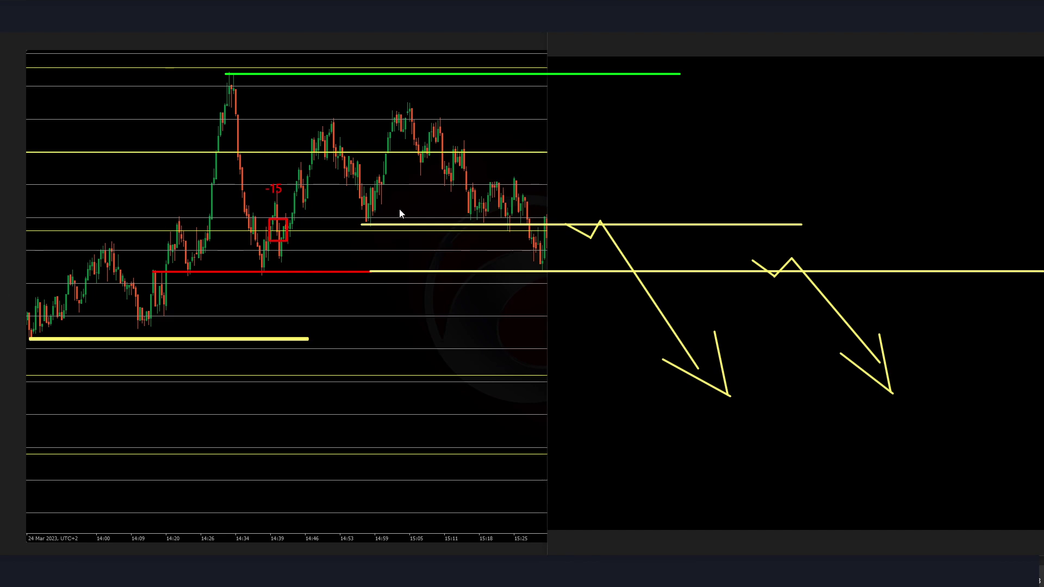
drag(532, 205, 554, 231)
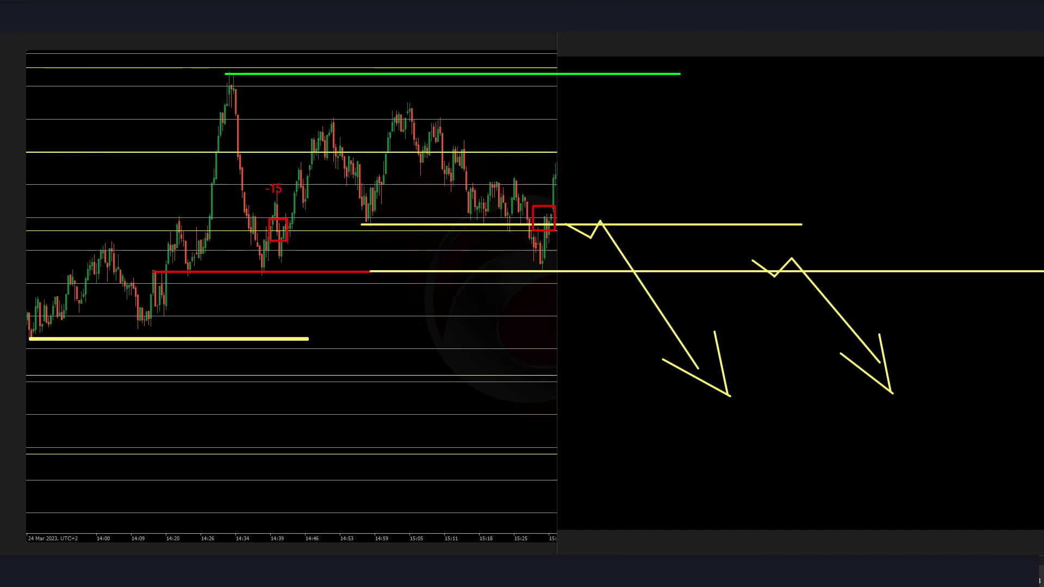
Try yellow boxes on the lows along the support level near 14:20, 14:39 and 15:31, and undo them
mouse_move(179, 256)
mouse_down()
mouse_move(204, 278)
mouse_move(267, 271)
mouse_up()
drag(536, 246, 571, 269)
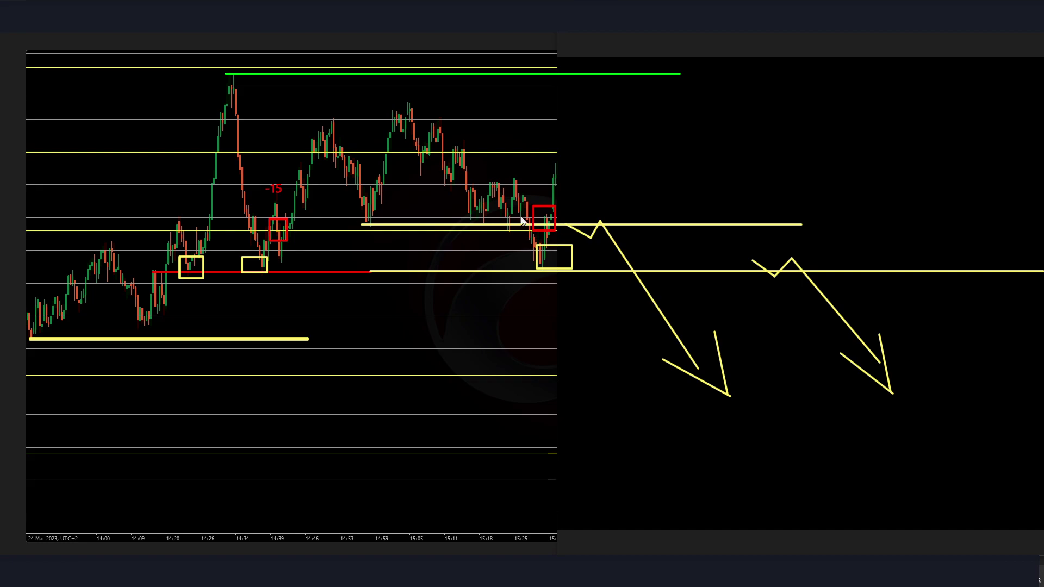
key(ctrl+z)
key(ctrl+z)
key(ctrl+z)
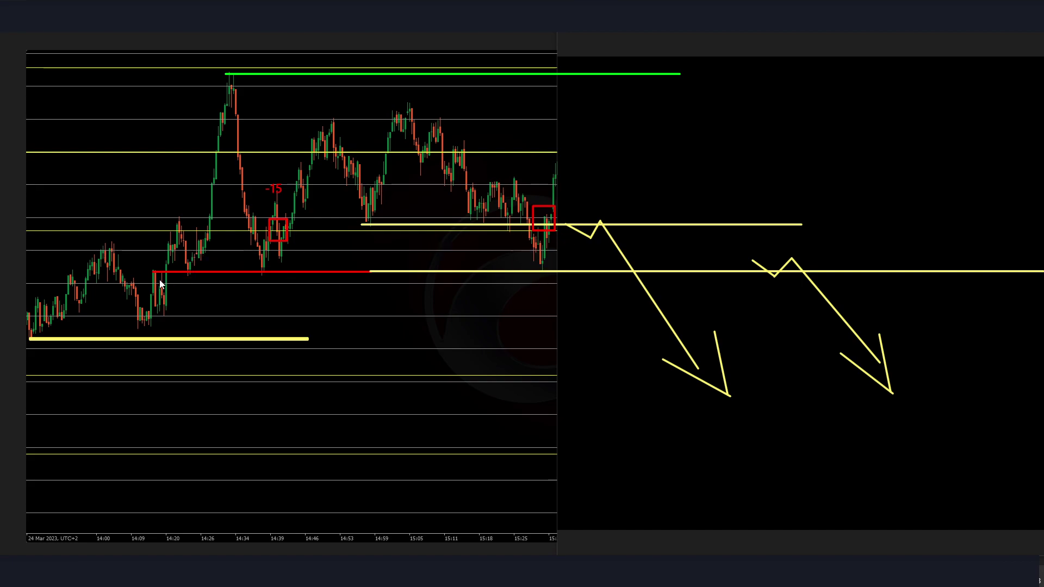
Try redrawing boxes on the three support touches plus larger boxes around the 14:39 and 15:31 swings, and undo them all
drag(181, 255, 194, 278)
drag(251, 257, 289, 283)
drag(540, 255, 562, 272)
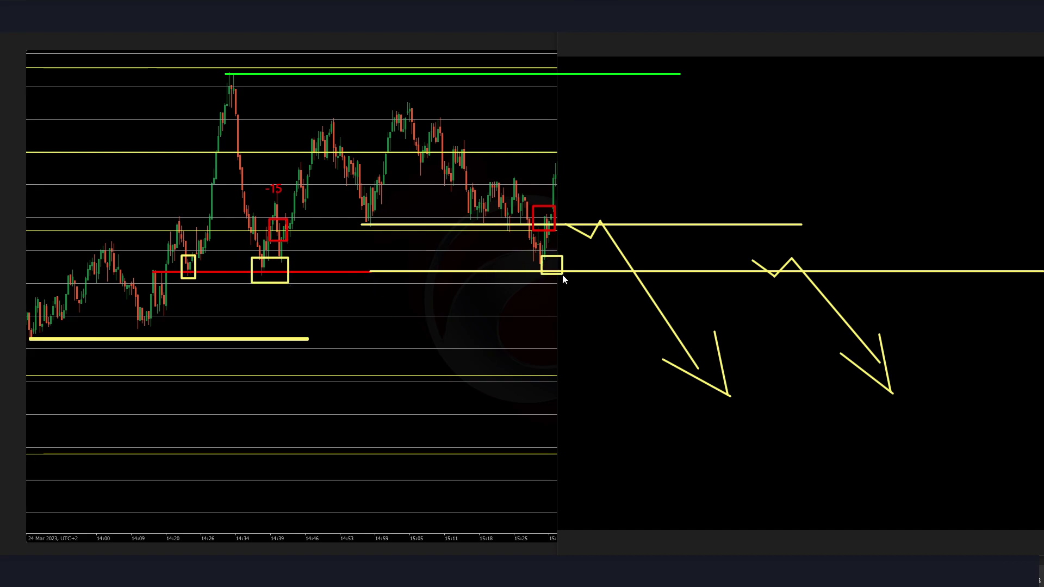
drag(243, 186, 292, 290)
drag(500, 199, 555, 280)
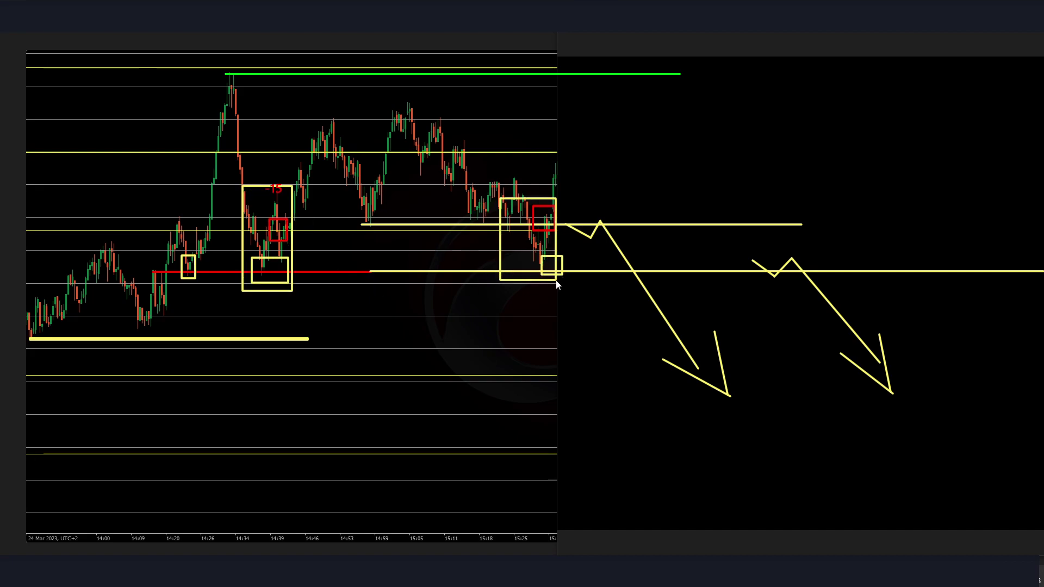
key(ctrl+z)
key(ctrl+z)
key(ctrl+z)
key(ctrl+z)
key(ctrl+z)
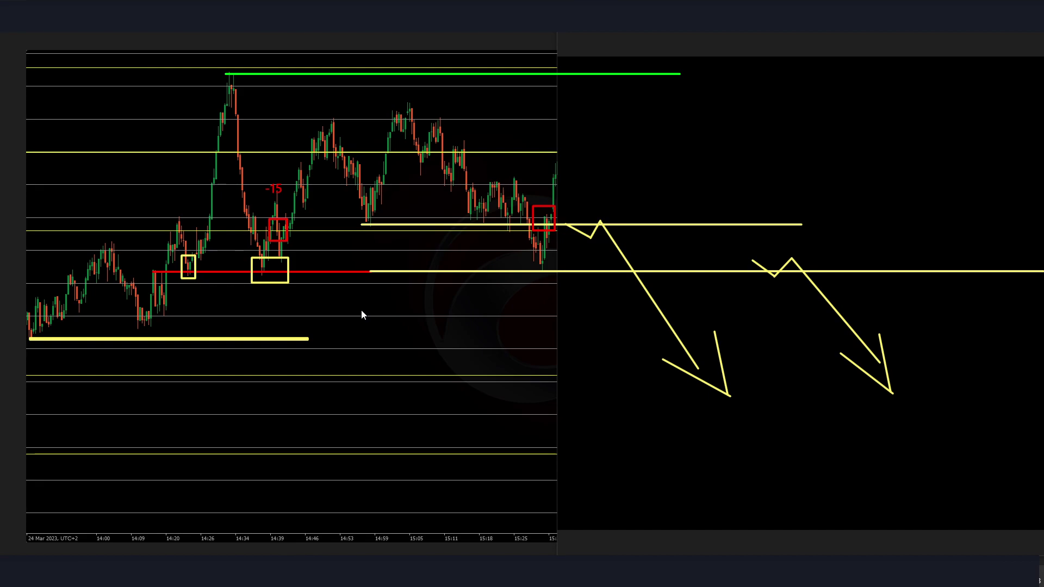
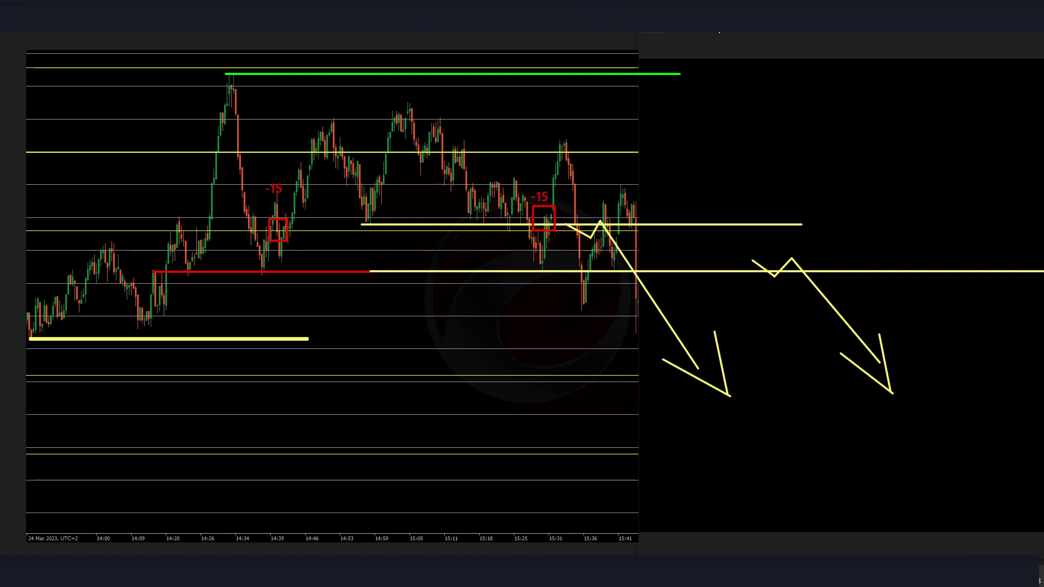
Check the 15:45 USD PMI events for Friday, March 24 in the FXStreet economic calendar, and return to the chart
key(alt+Tab)
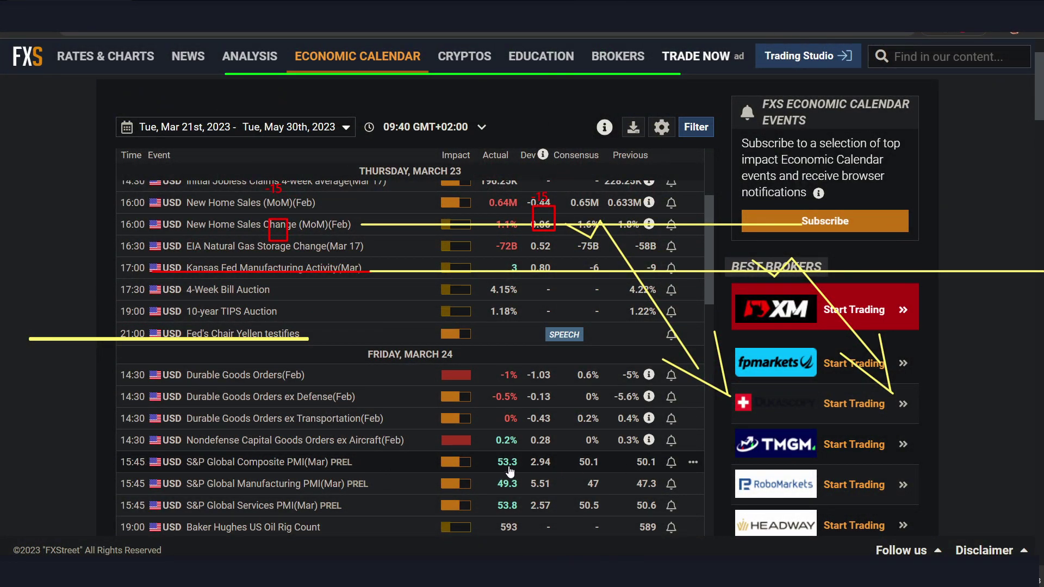
key(alt+Tab)
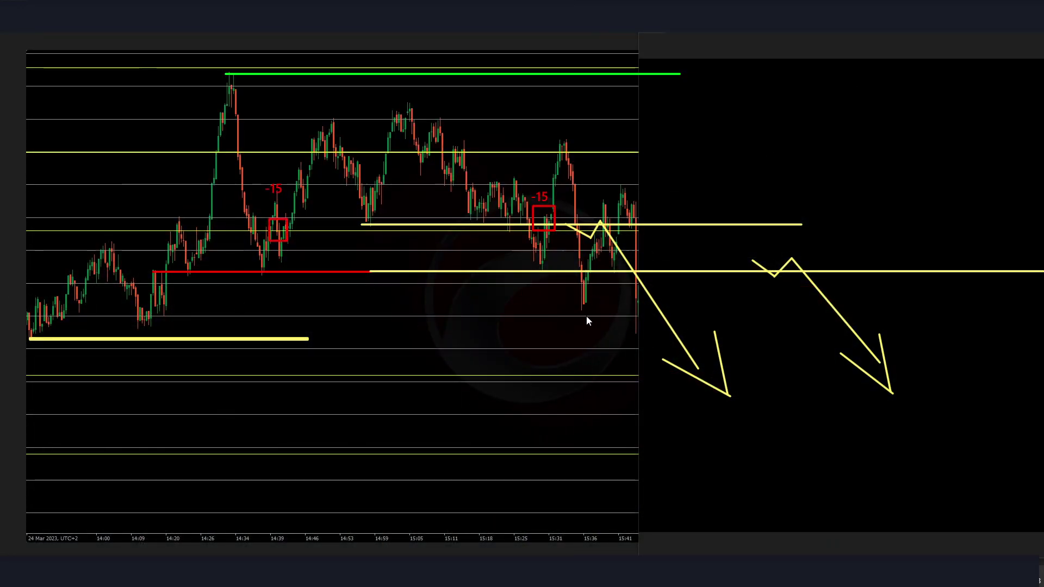
Try a red level along the 15:36 low and a tall red box below it around the 15:52 candles
drag(570, 296, 817, 303)
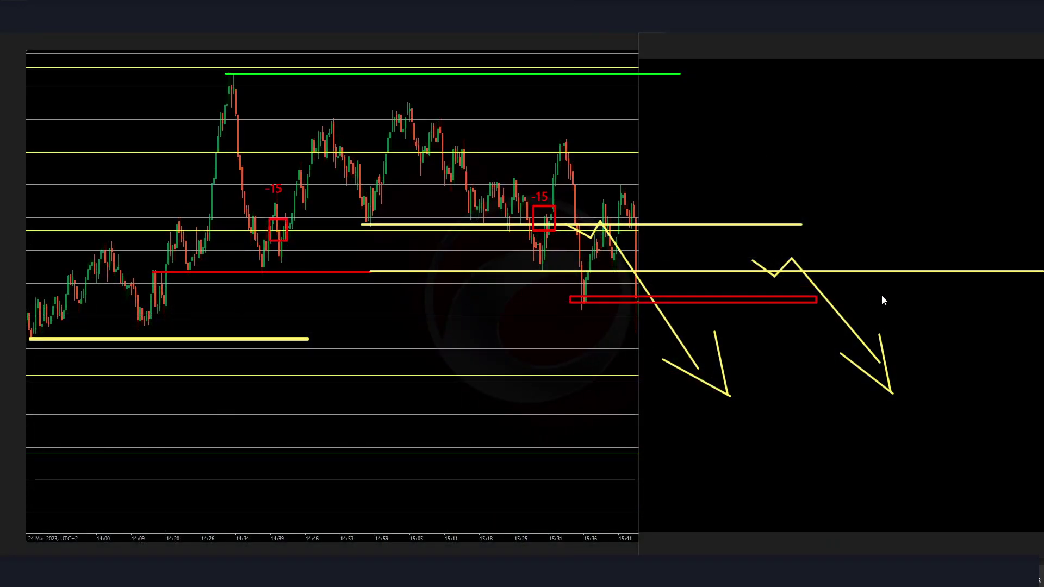
click(578, 302)
drag(578, 303, 786, 303)
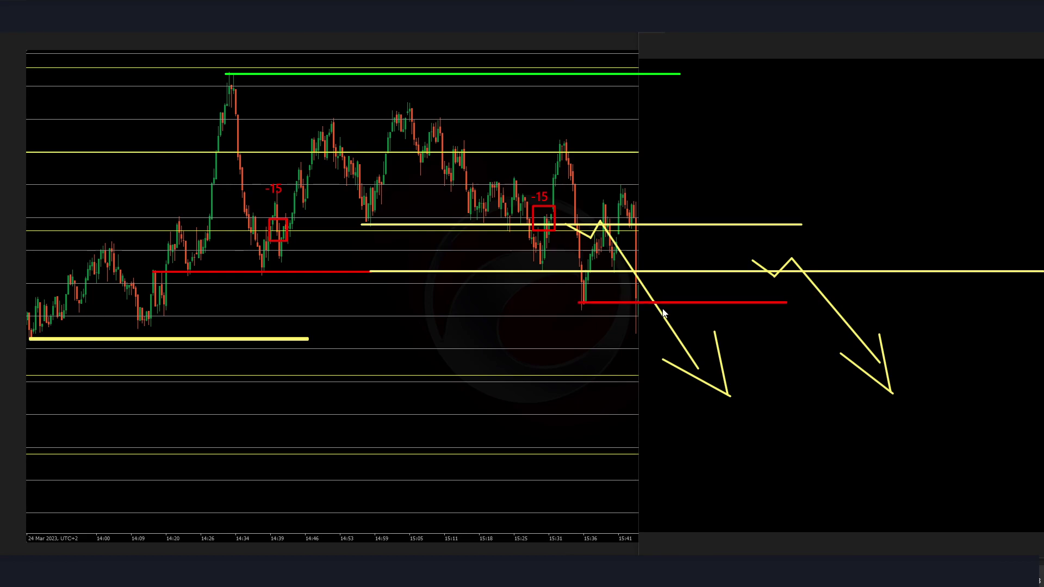
drag(673, 301, 706, 359)
drag(748, 446, 765, 510)
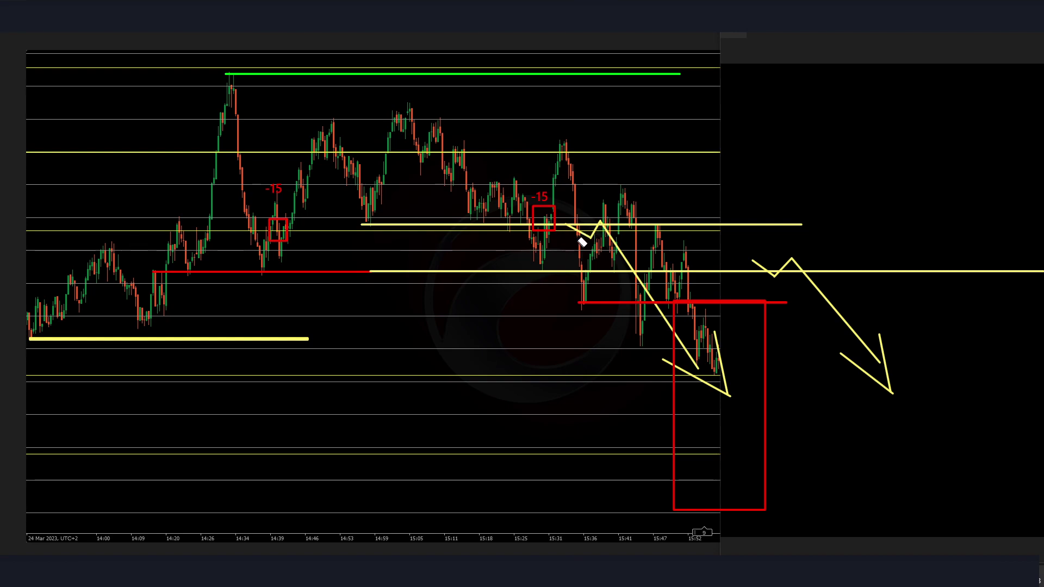
Erase the yellow arrows, the tall red box and the red level at the 15:36 low
mouse_move(582, 242)
mouse_down()
mouse_move(720, 247)
mouse_move(756, 264)
mouse_up()
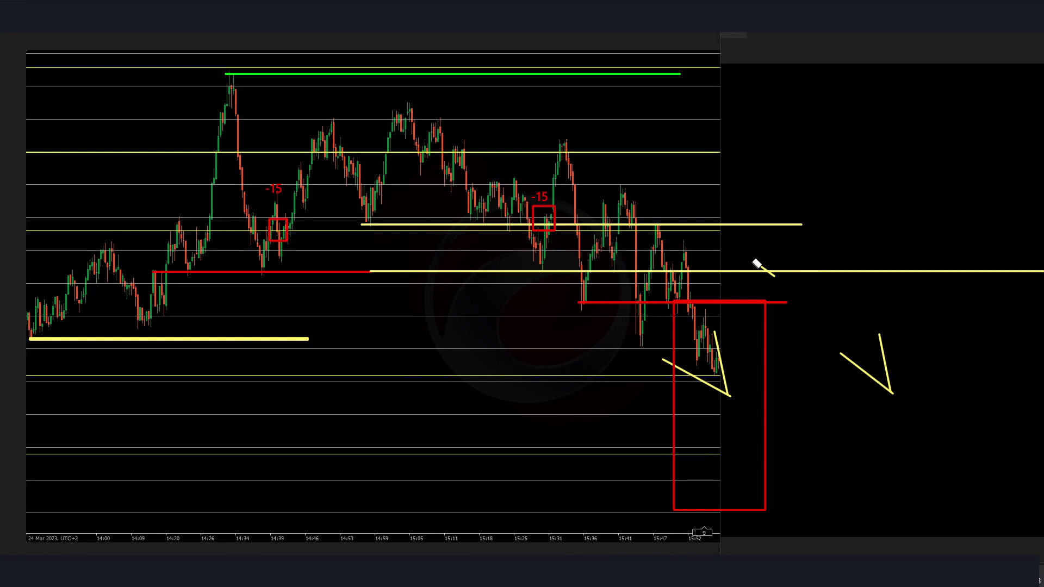
drag(873, 352, 850, 354)
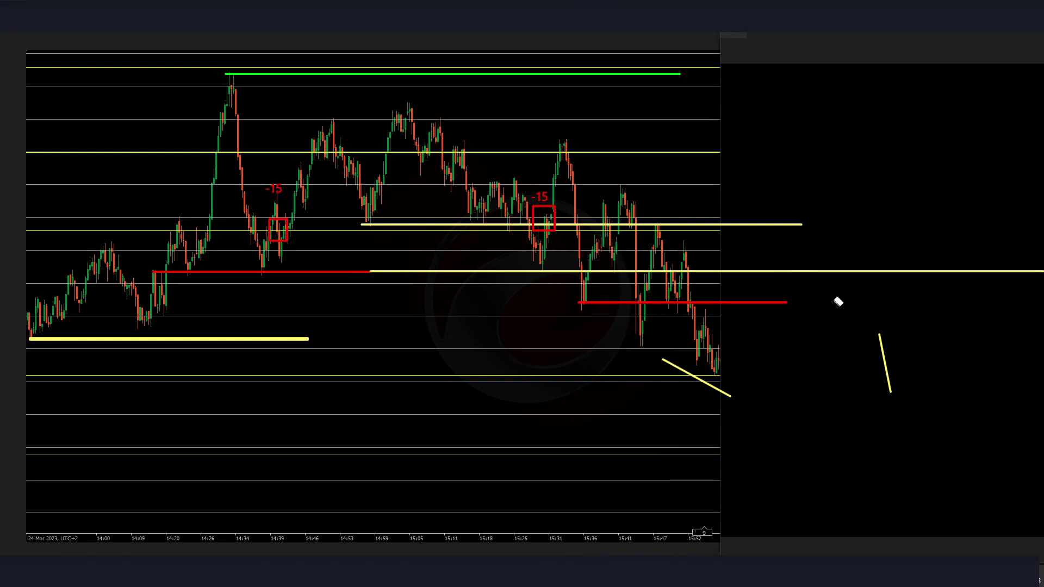
drag(839, 302, 625, 398)
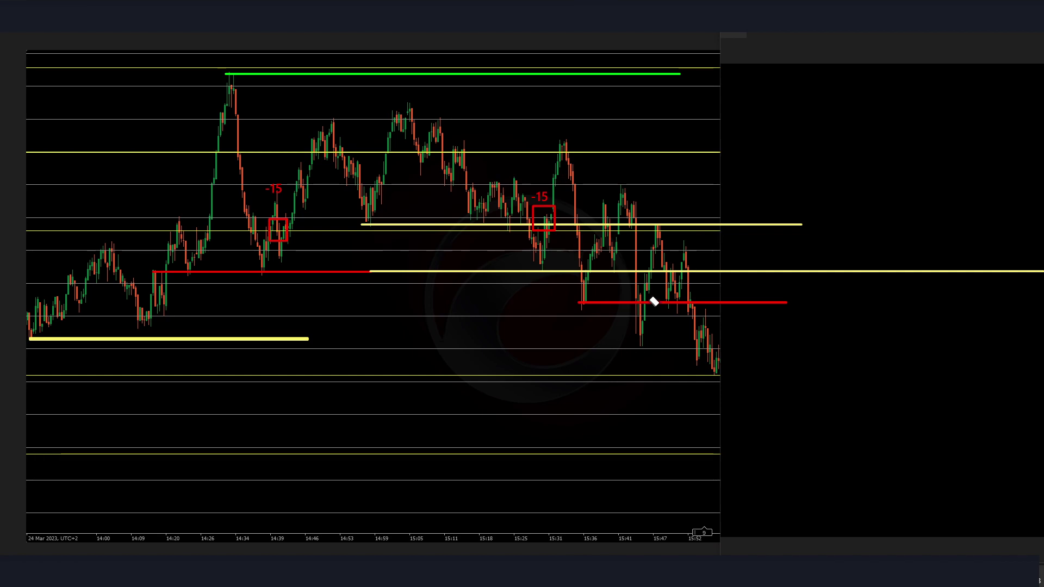
click(654, 311)
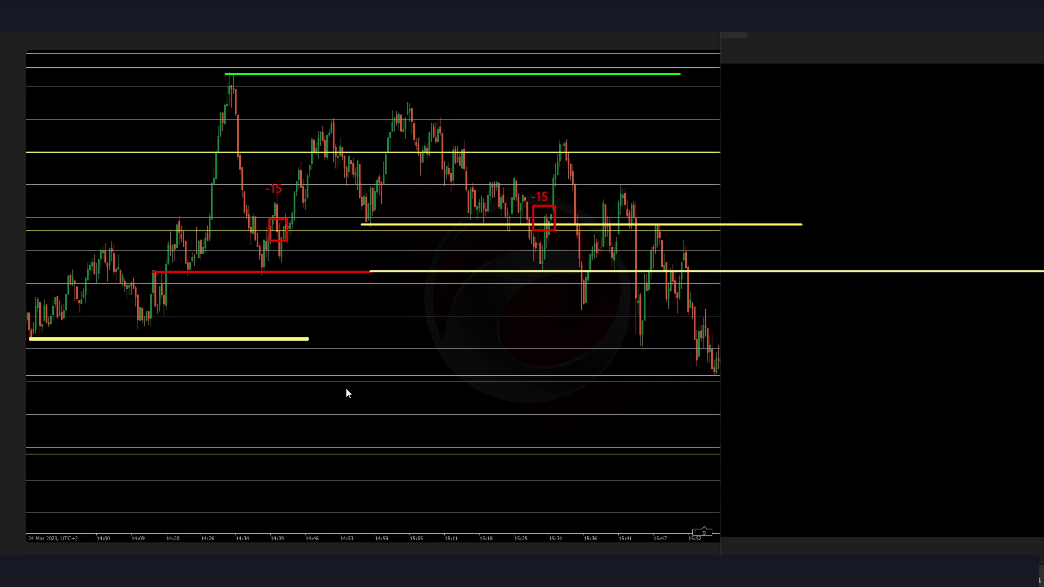
Extend the lowest yellow support level past 15:57 and mark the retest entry there with a green box instead of a yellow one
drag(304, 342, 822, 350)
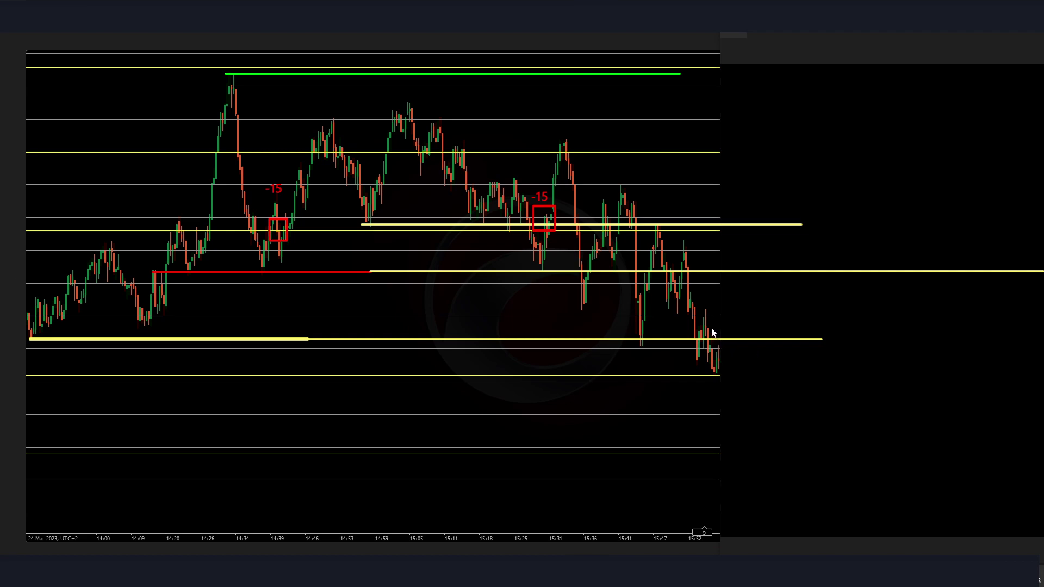
drag(705, 326, 746, 365)
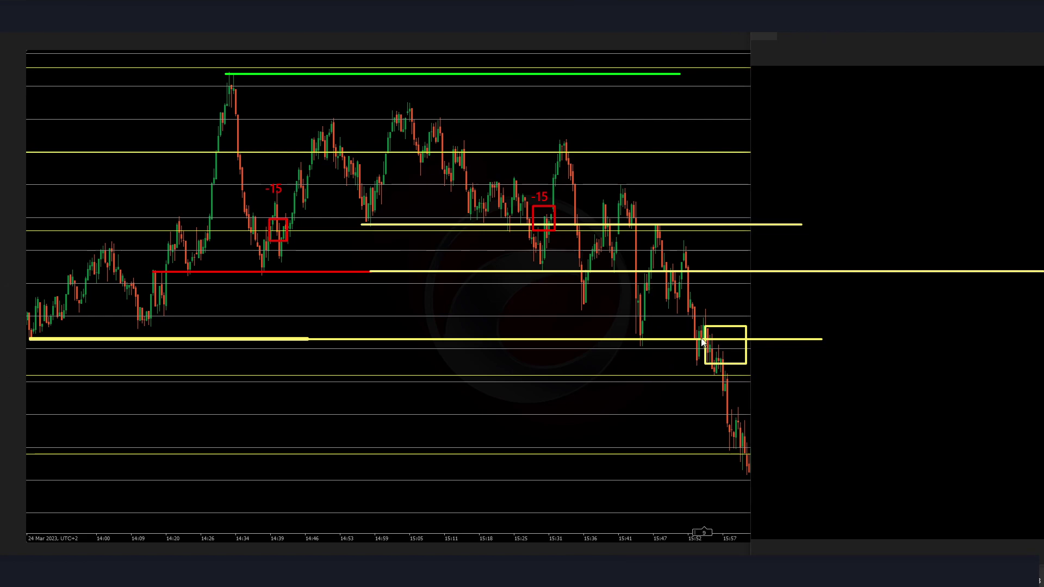
drag(709, 336, 716, 344)
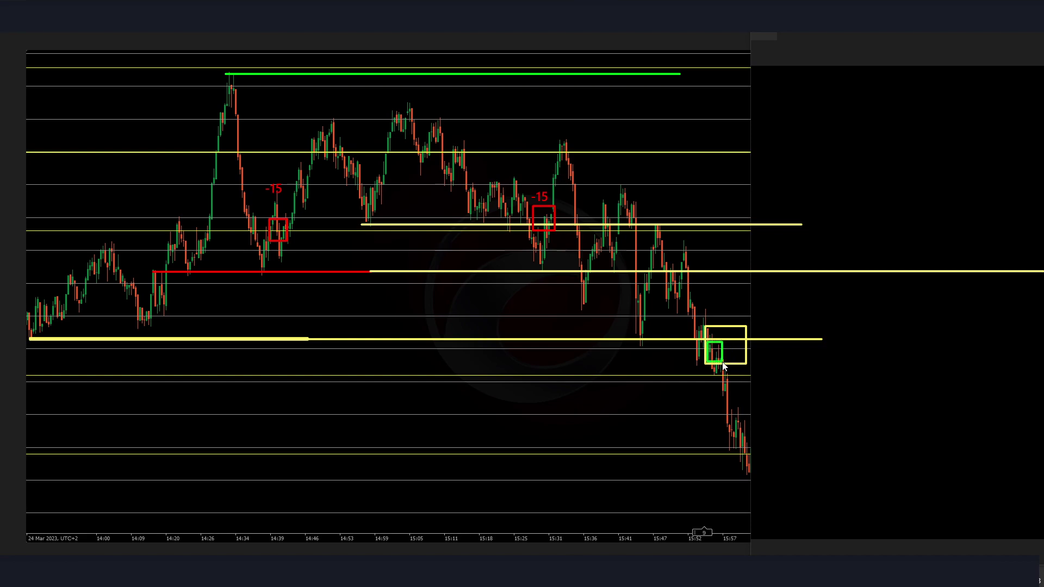
drag(723, 366, 730, 368)
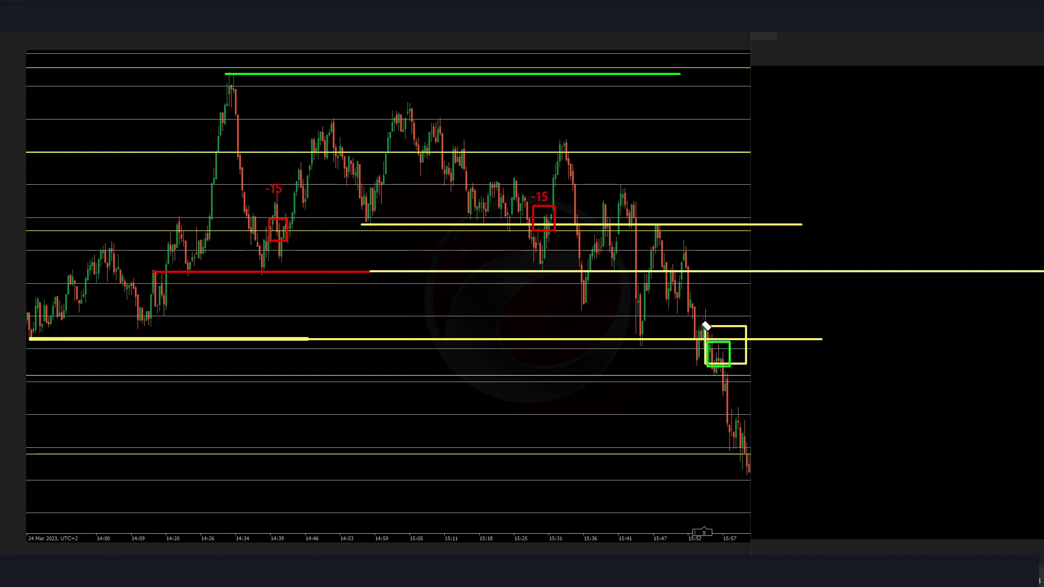
click(724, 328)
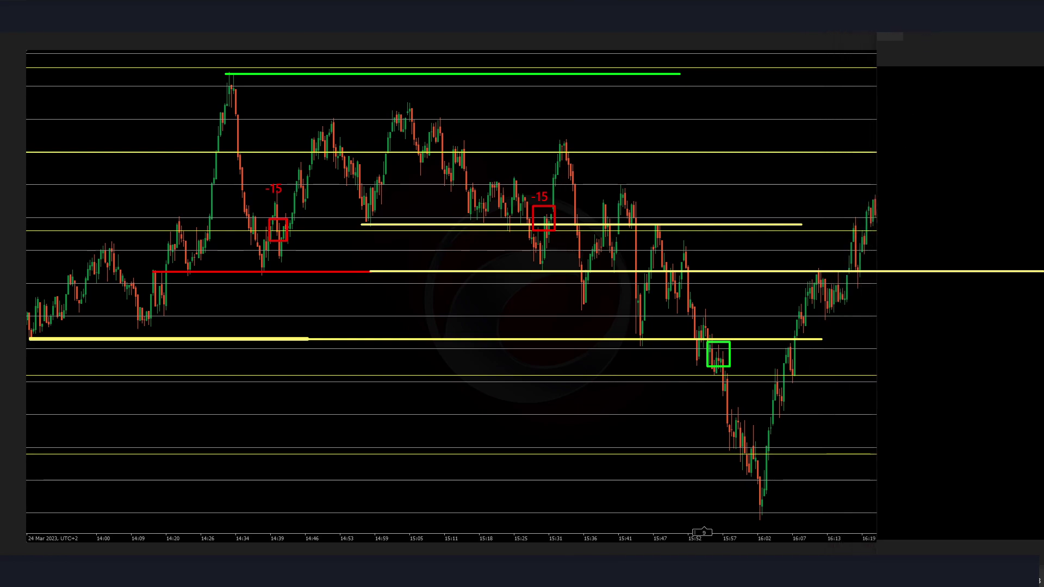
Reveal the remaining candles of the March 24 chart and label the green-boxed entry +45 in green
drag(804, 262, 892, 280)
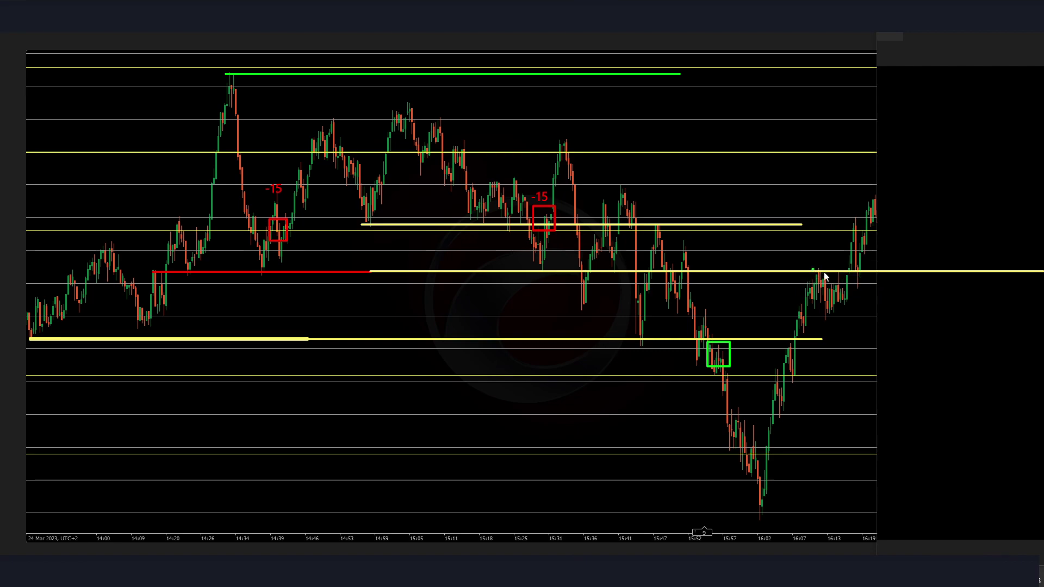
drag(811, 270, 872, 283)
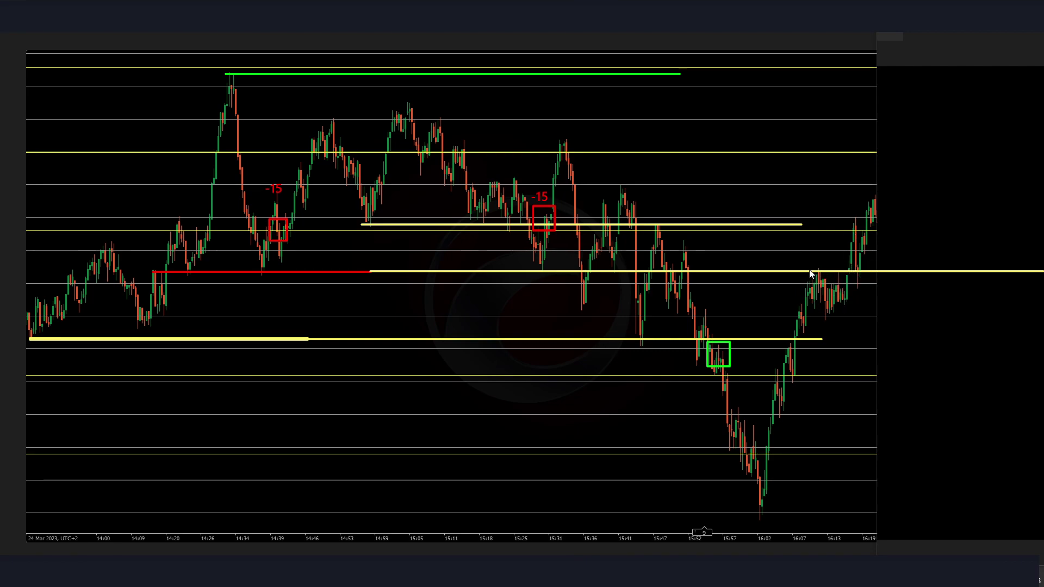
drag(935, 36, 990, 36)
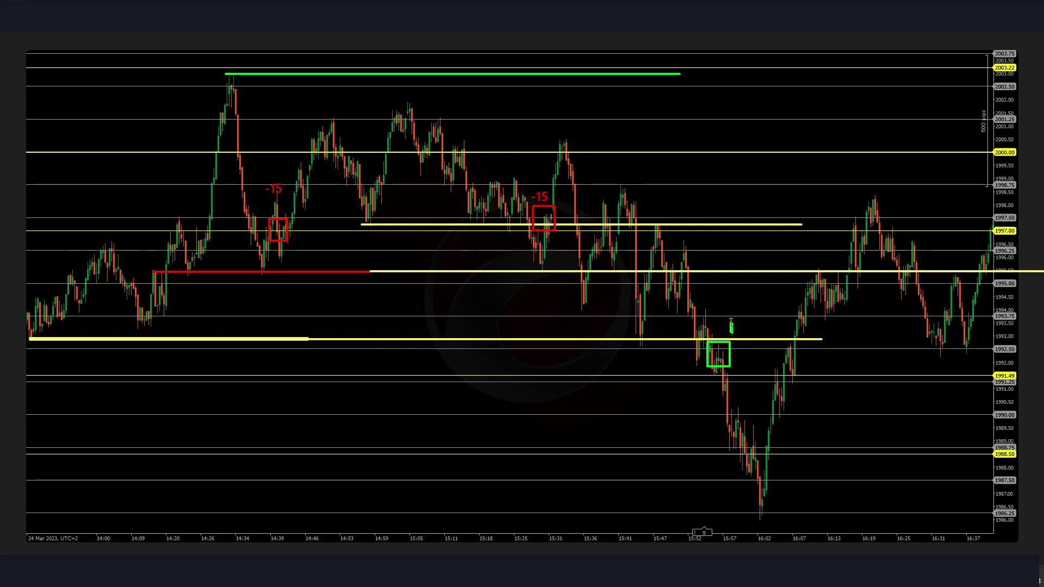
text(+45)
drag(715, 308, 708, 306)
click(588, 408)
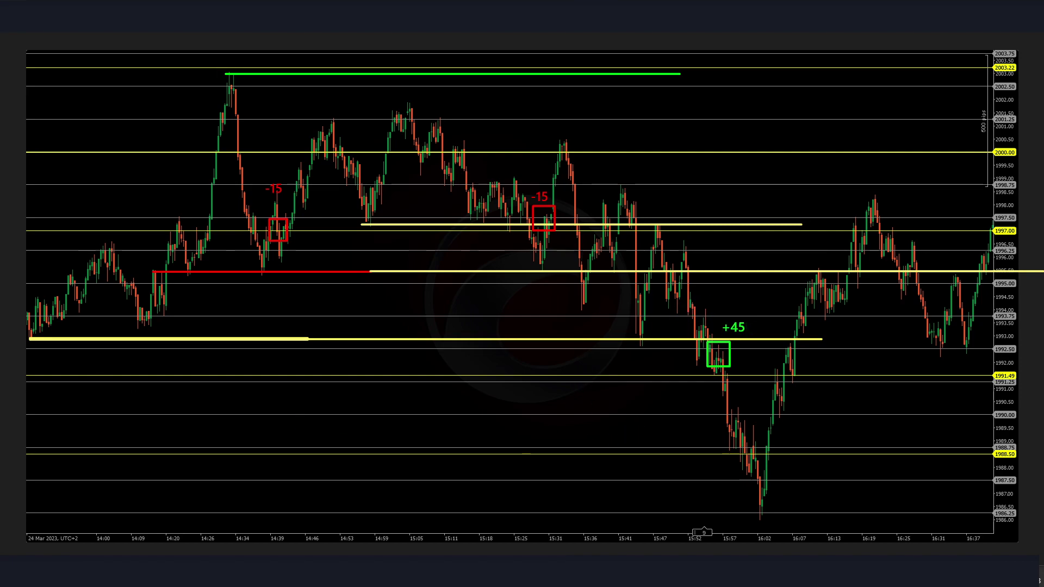
Clear all annotations from the March 24 chart and leave drawing mode
key(Escape)
drag(25, 47, 976, 553)
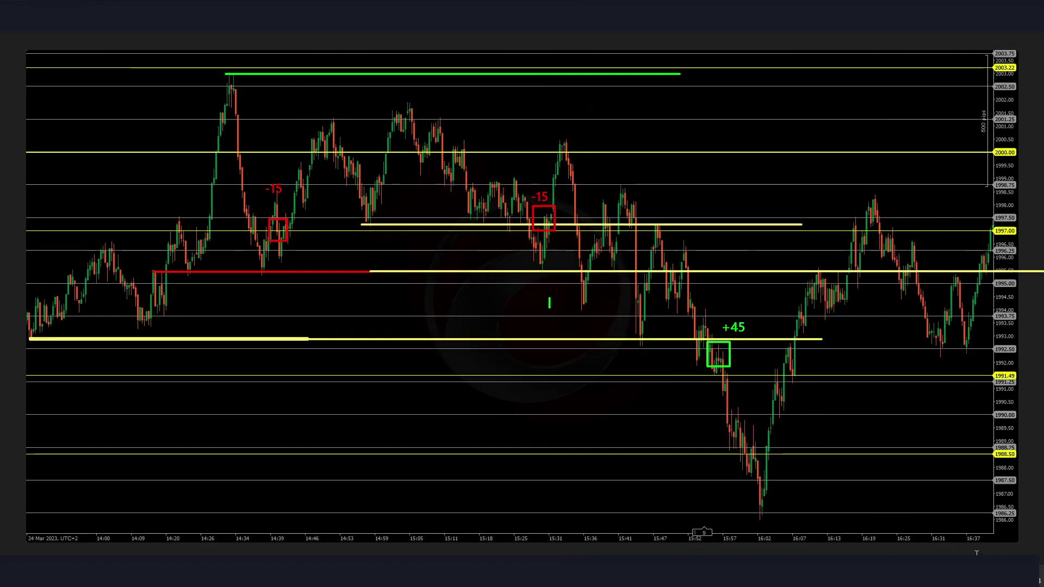
key(Escape)
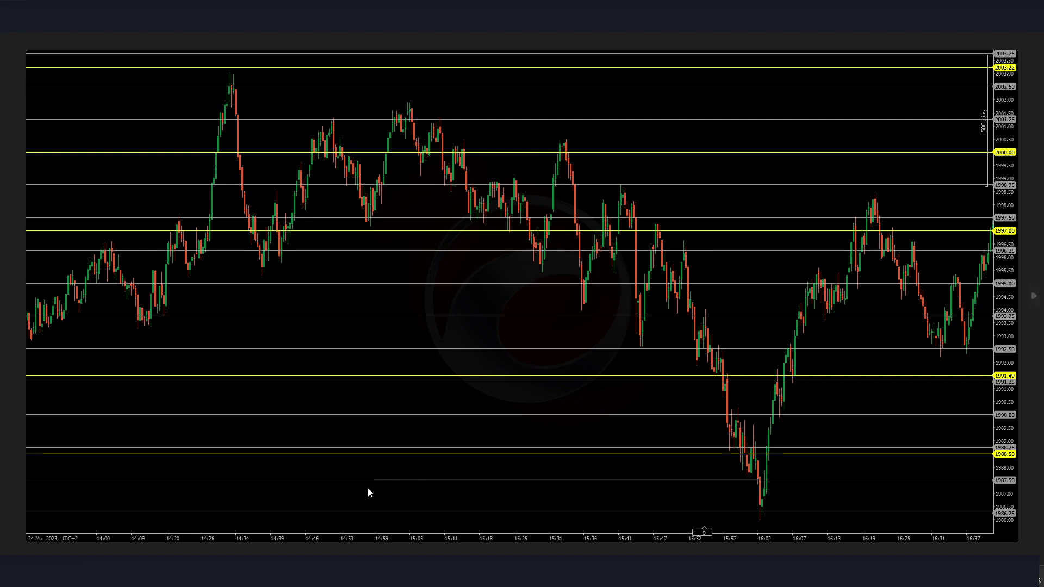
Bring up the March 27 chart behind the blackboard image and reveal its candles up to about 14:04
click(481, 543)
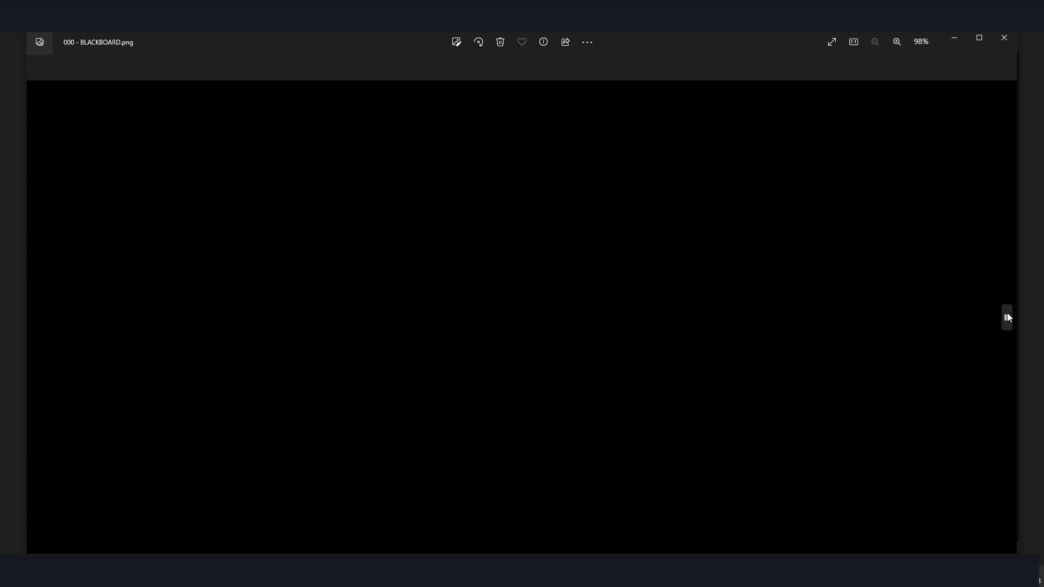
mouse_move(1036, 313)
drag(147, 48, 350, 37)
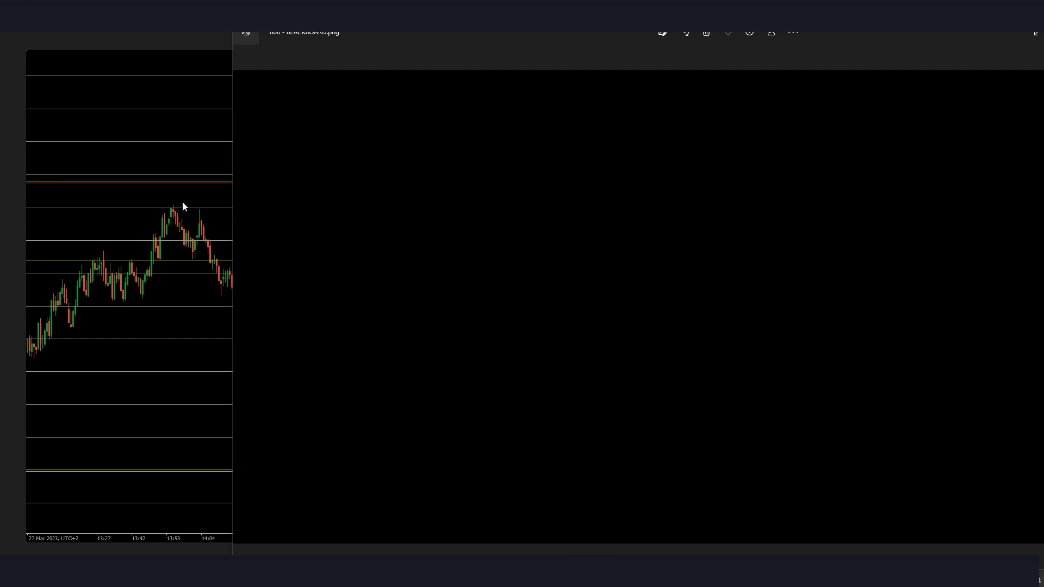
Draw a green level at the 13:53 high and a red level along the 13:27 to 13:42 lows
drag(161, 207, 437, 212)
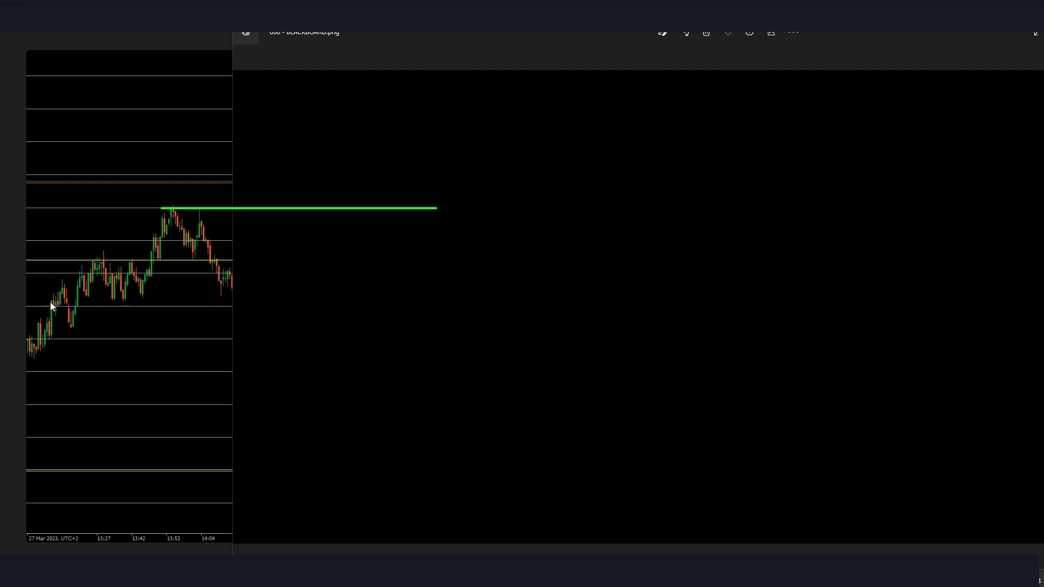
drag(50, 302, 449, 303)
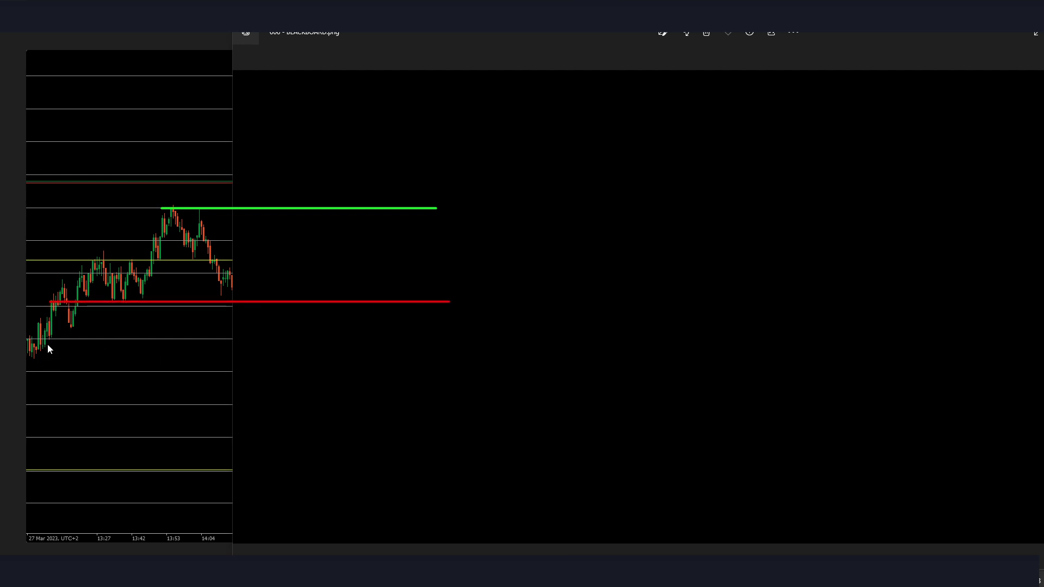
Box the first candles before 13:27 in red and extend the box's lower edge as a red level
drag(17, 361, 83, 317)
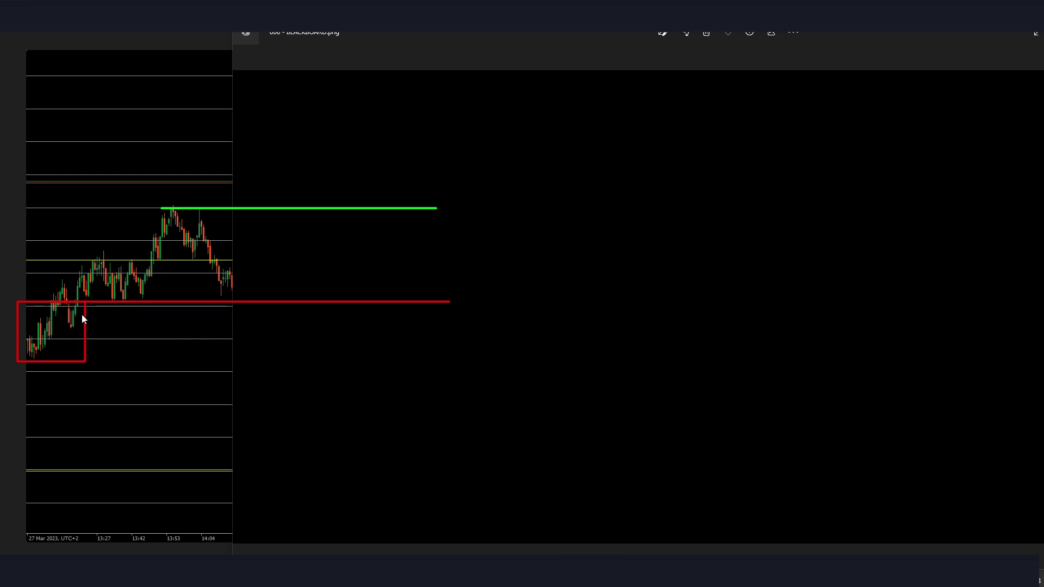
drag(32, 361, 716, 368)
key(ctrl+z)
drag(86, 361, 434, 362)
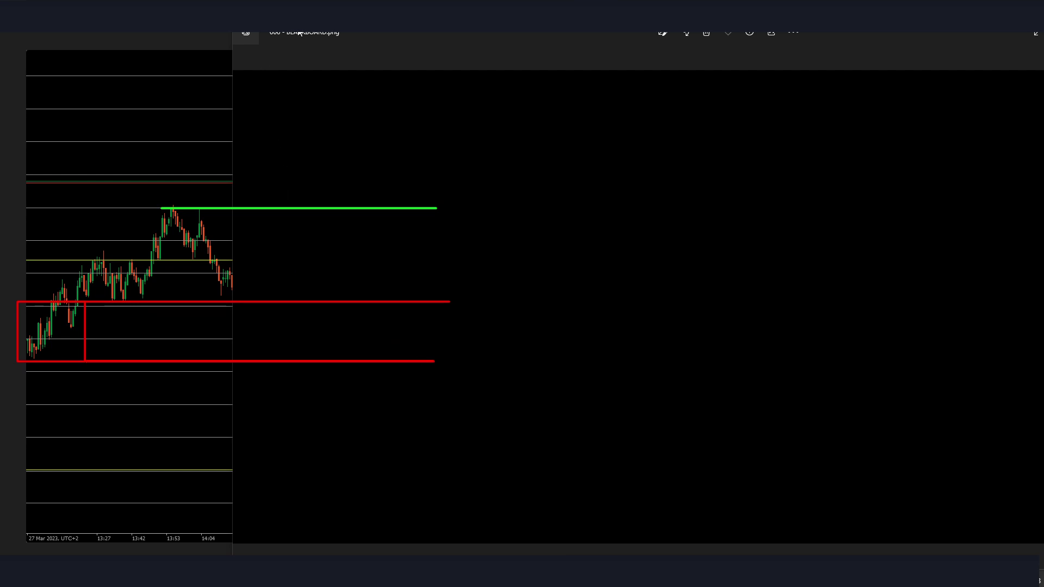
Reveal the candles up to the retest of the green level after 14:15 and box that retest in yellow
drag(299, 33, 325, 33)
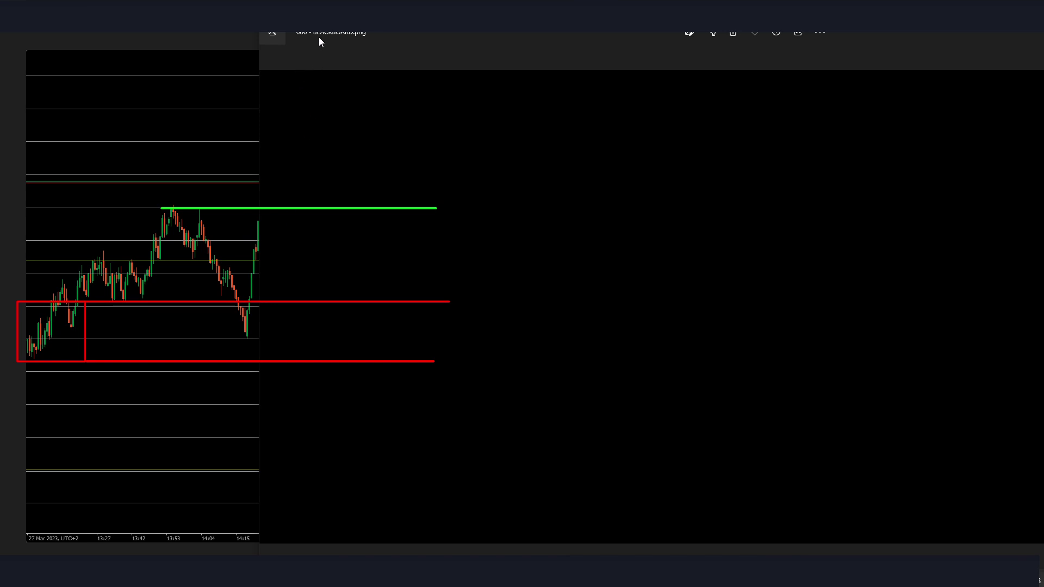
drag(346, 32, 351, 32)
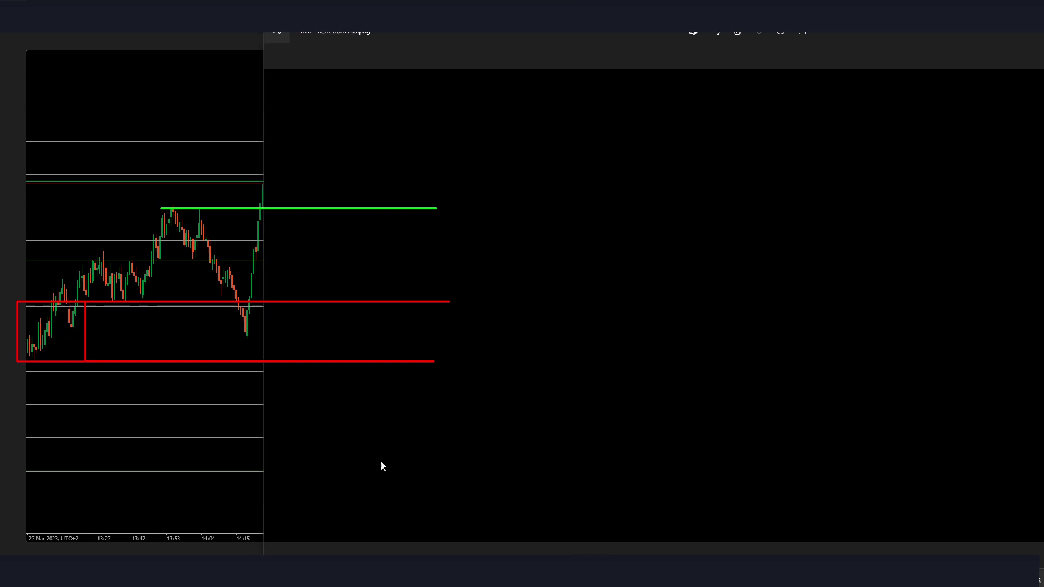
drag(237, 539, 237, 315)
drag(328, 34, 335, 34)
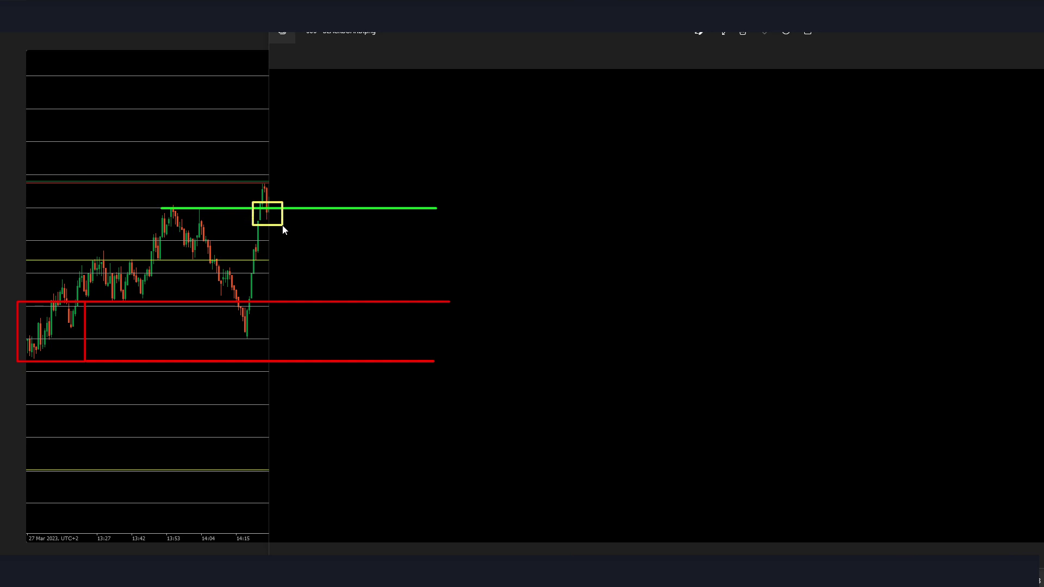
drag(282, 225, 279, 227)
Reveal the candles up to about 14:40 and label the yellow-boxed entry "-15 or" in red, placed above the green level
drag(353, 31, 386, 33)
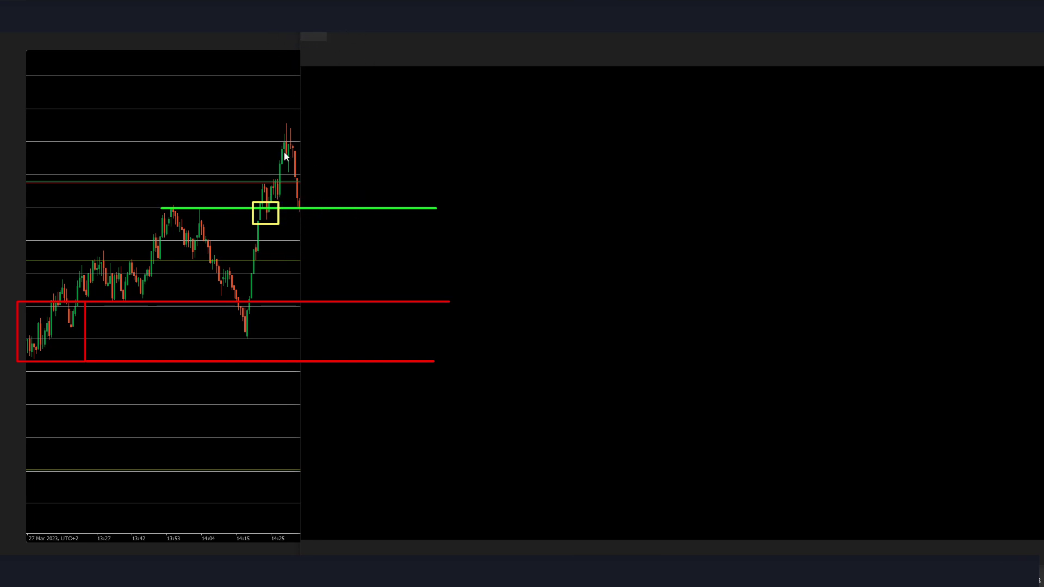
drag(356, 32, 392, 34)
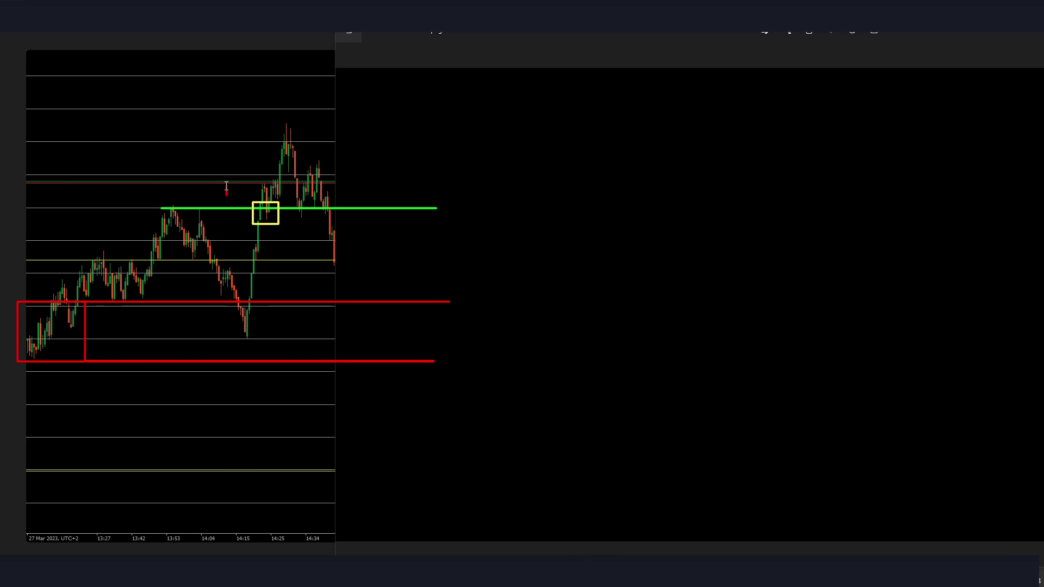
click(226, 190)
text(-15 or)
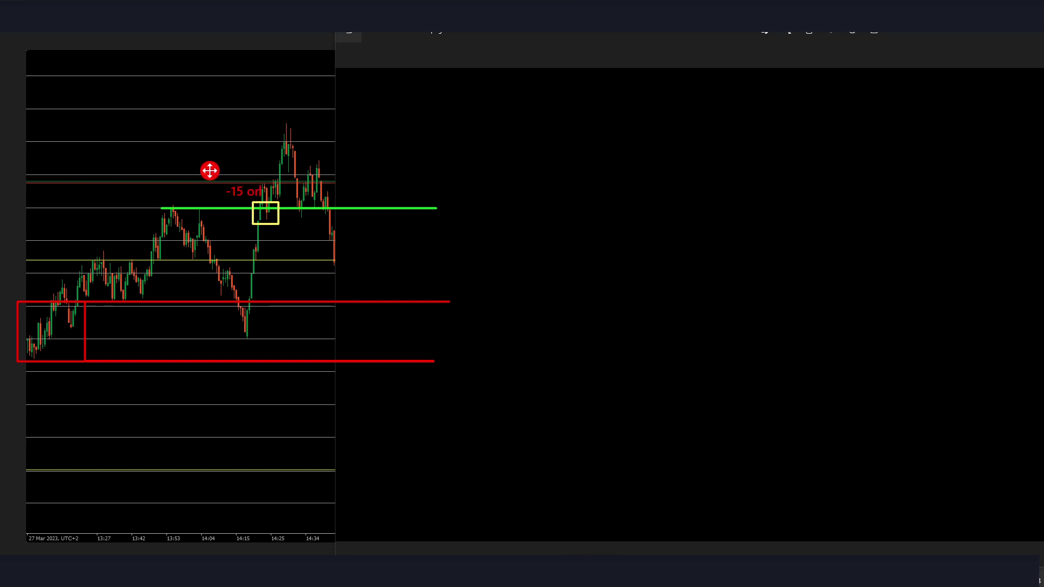
drag(198, 166, 193, 158)
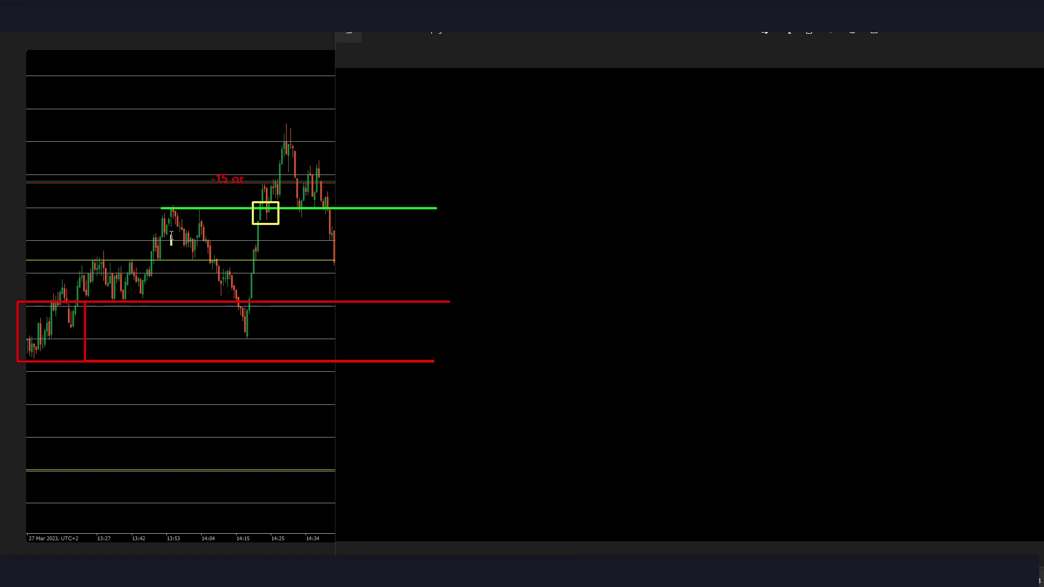
Add "BE" in yellow below the red label and replace the entry's yellow box with a smaller red one
click(219, 196)
text(BE)
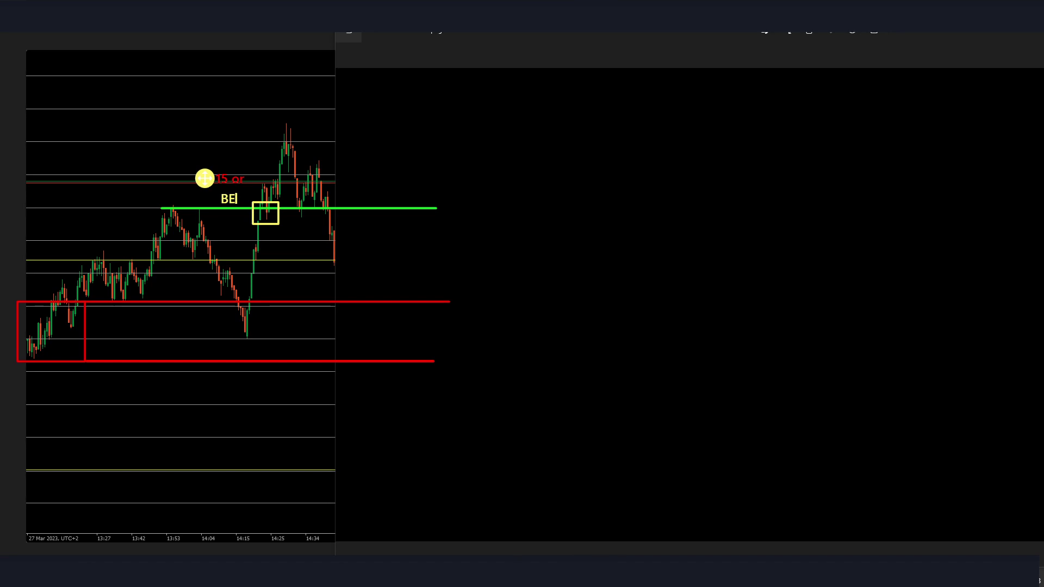
drag(204, 178, 215, 173)
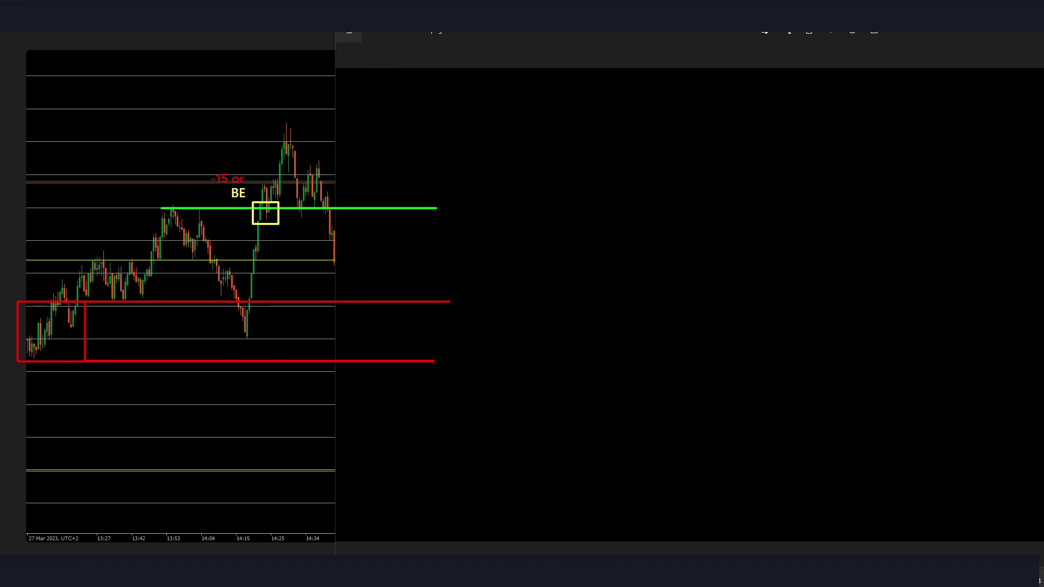
key(Delete)
drag(258, 200, 276, 222)
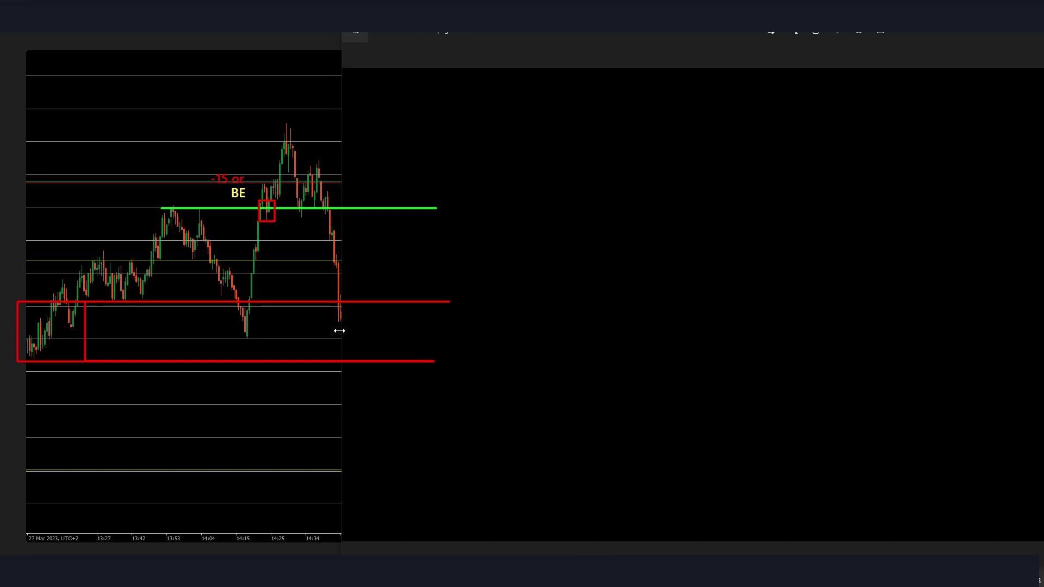
Check the March 27 USD events in the FXStreet economic calendar and return to the chart
click(114, 548)
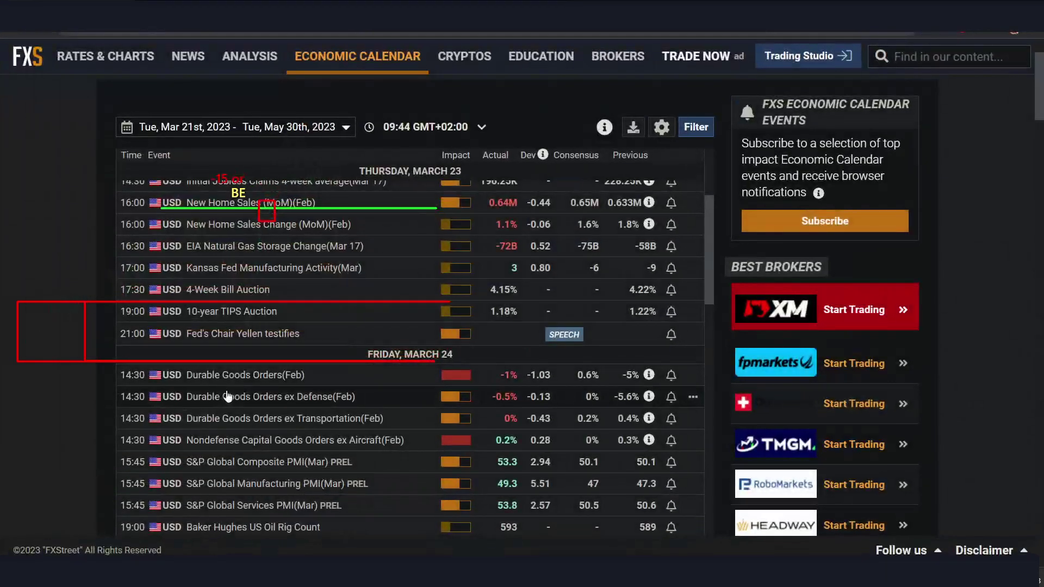
scroll(183, 390, down, 3)
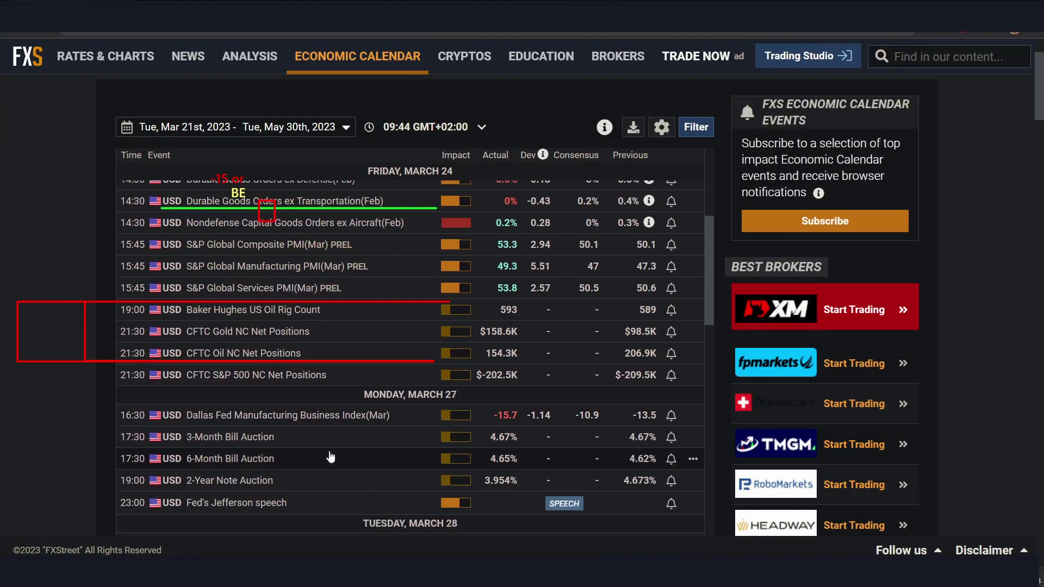
key(alt+Tab)
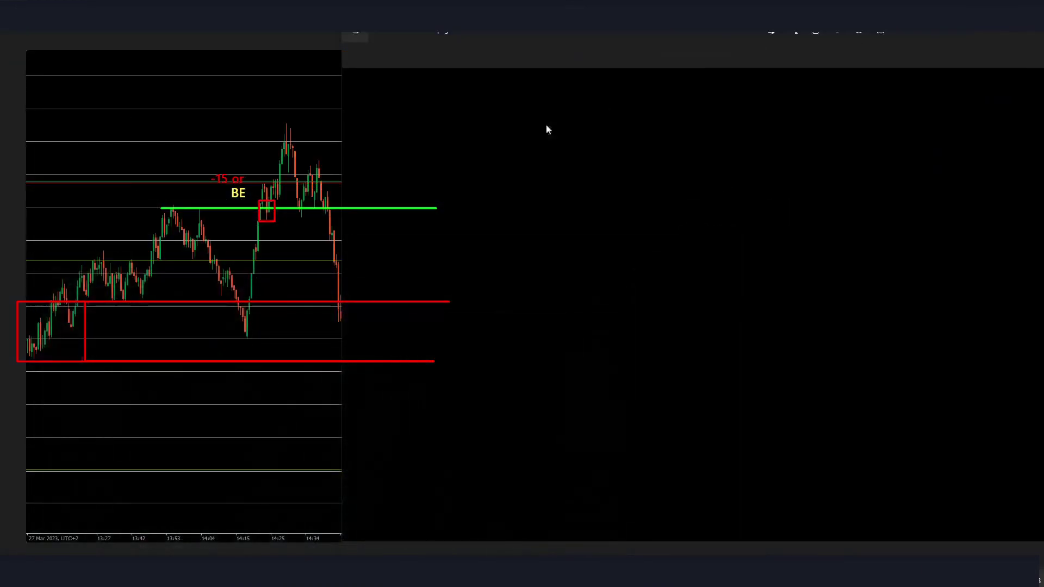
click(133, 553)
click(133, 553)
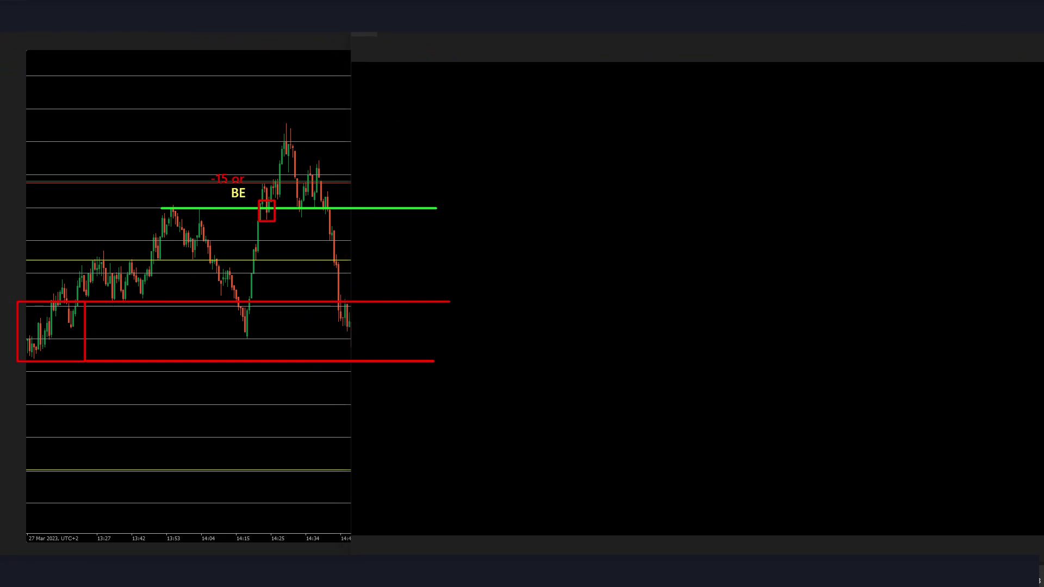
Undo the red box around the first candles and both red levels
key(ctrl+z)
key(ctrl+z)
key(ctrl+z)
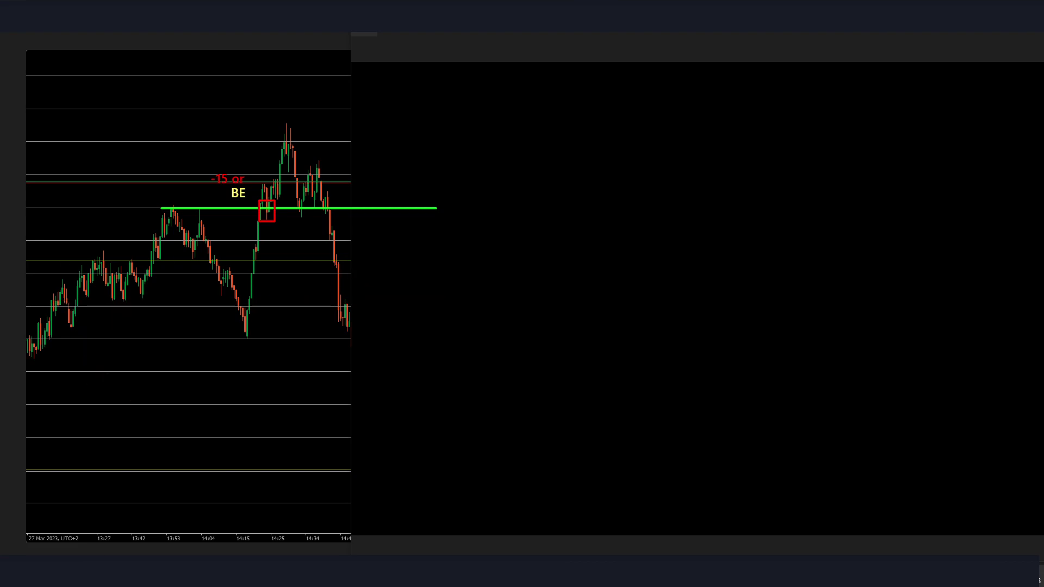
Draw a thin red zone along the 14:15 low, box its break after 14:42 in red and reveal the candles past 15:00
drag(50, 331, 515, 335)
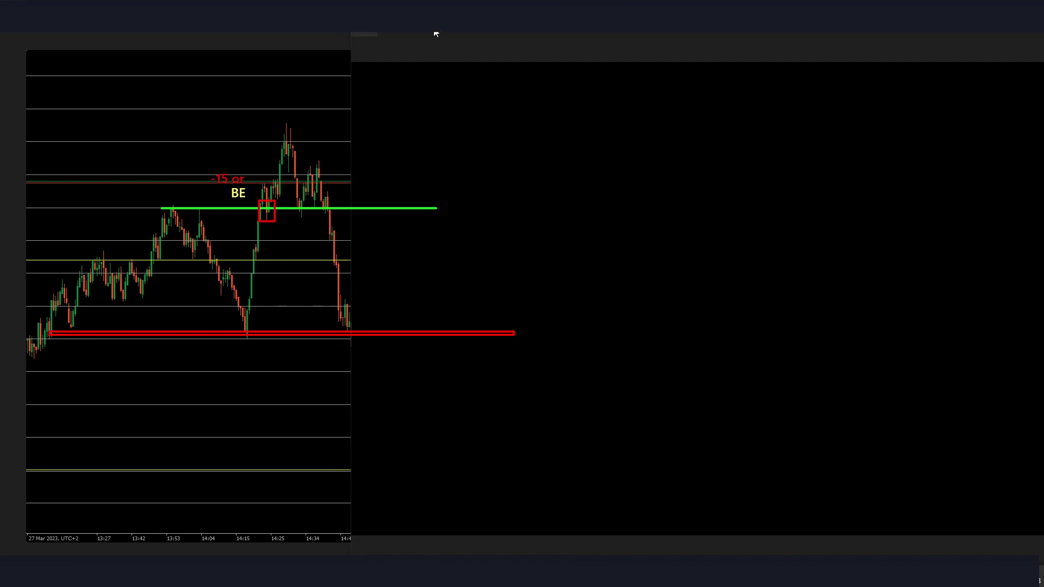
drag(435, 35, 452, 35)
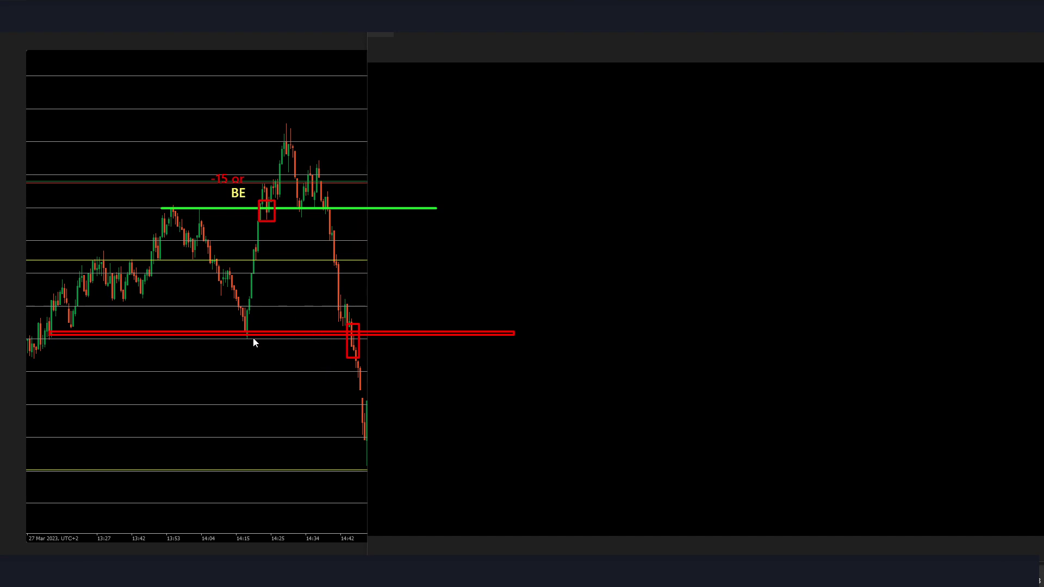
drag(450, 34, 509, 35)
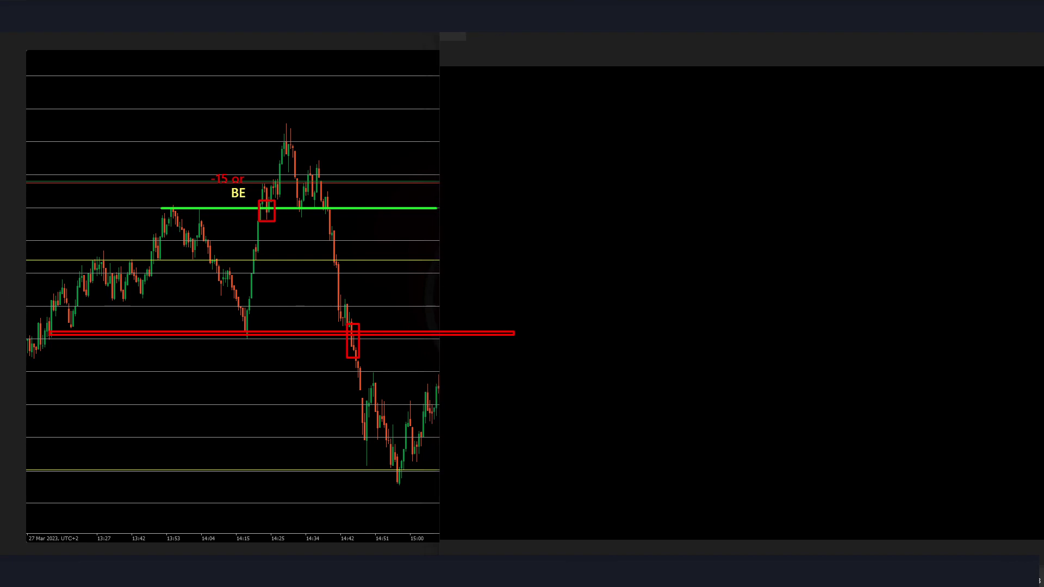
Try a red level at the high before 14:51 and a red box around the 15:08 retest of the red zone
drag(352, 375, 529, 375)
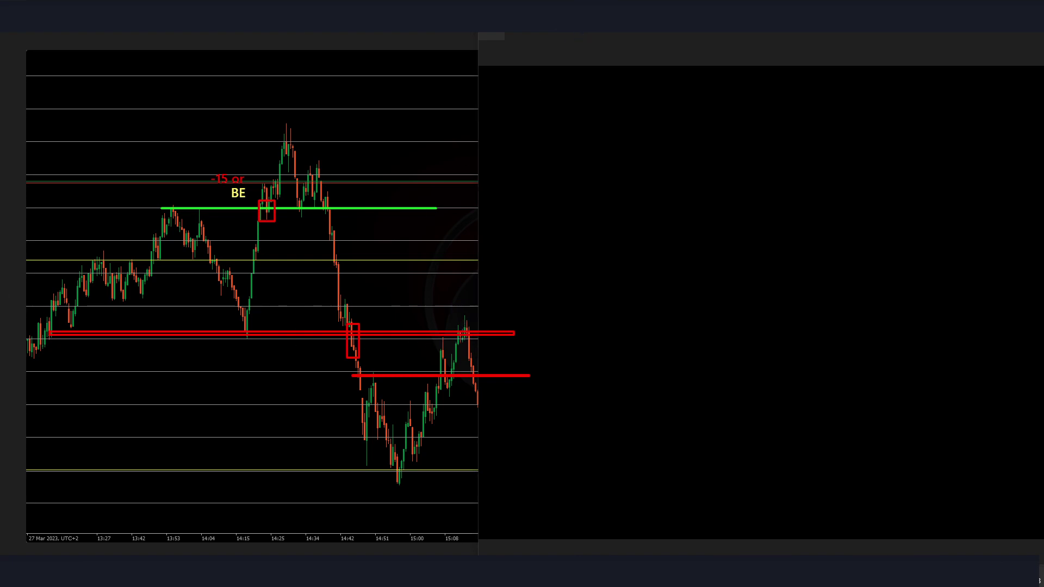
drag(416, 318, 481, 352)
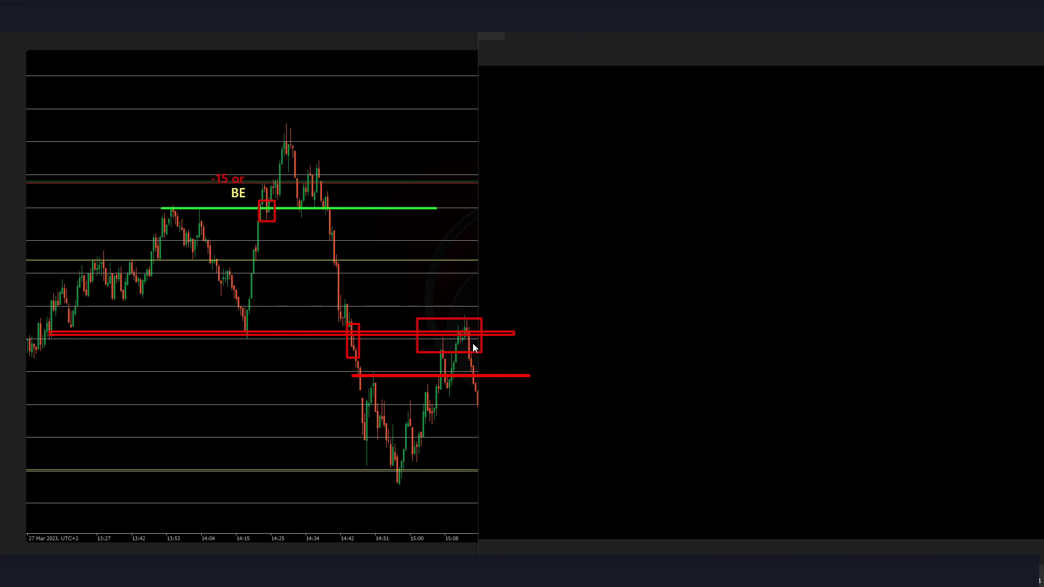
key(ctrl+z)
key(ctrl+z)
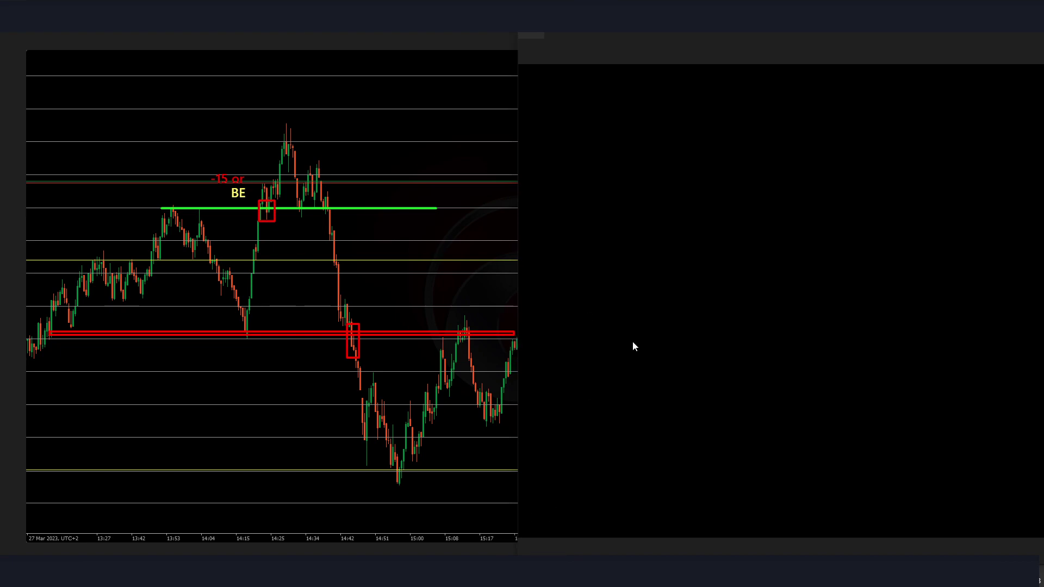
Reveal the candles past 15:26 and replace the red zone with a yellow level and an upward break-and-retest arrow
drag(628, 33, 655, 33)
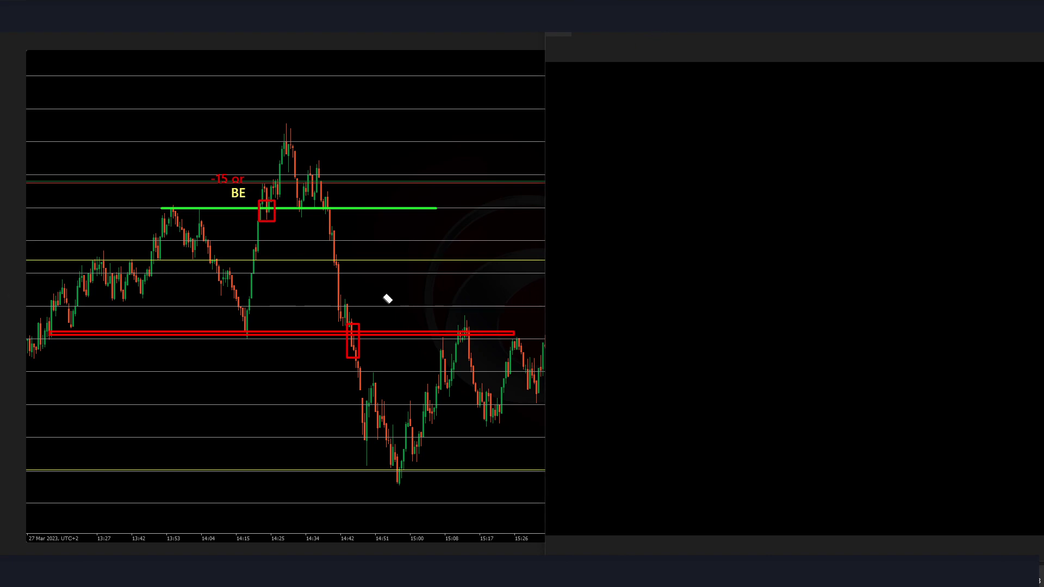
click(388, 334)
key(Delete)
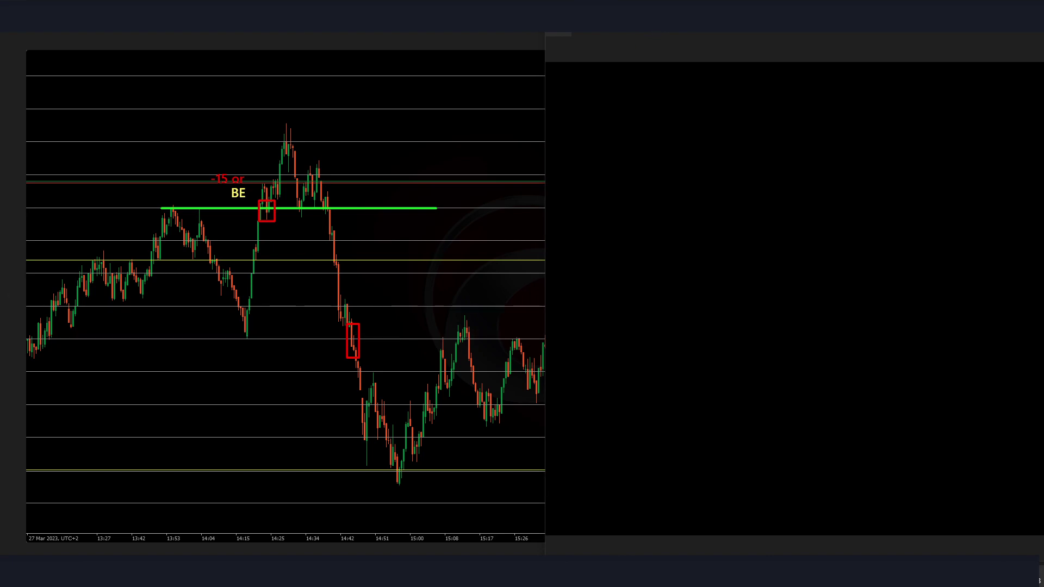
mouse_move(35, 333)
mouse_down()
mouse_move(579, 334)
mouse_move(639, 222)
mouse_move(644, 254)
mouse_up()
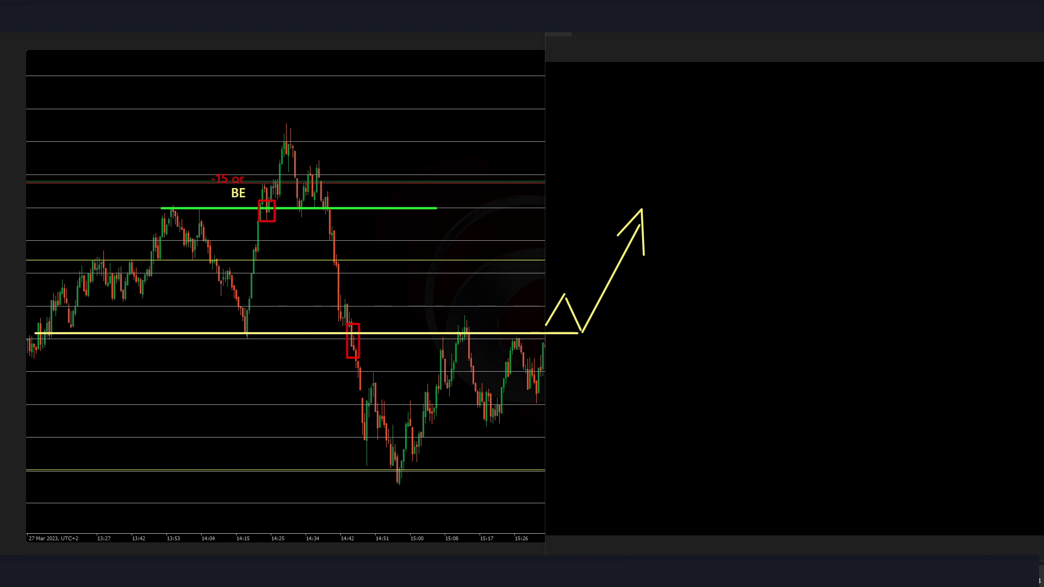
Replace the red box at the 14:42 break with a yellow one and draw a yellow trendline under the rising lows
click(353, 347)
drag(345, 321, 357, 354)
drag(393, 492, 645, 330)
Reveal more candles, extend the upper yellow level and replace the trendline with a thick yellow level along the low after 14:51
drag(637, 32, 705, 32)
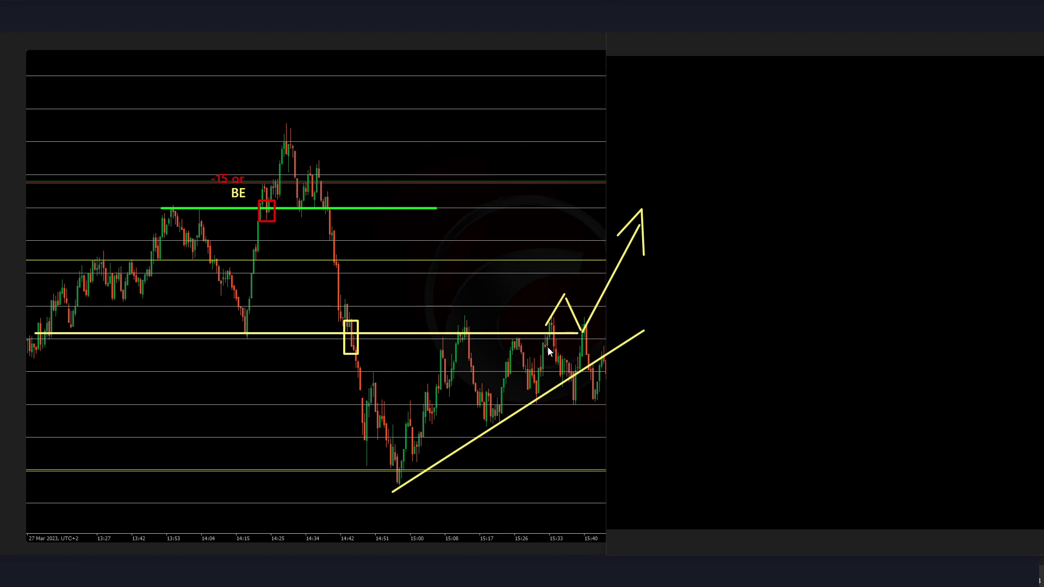
drag(577, 334, 746, 334)
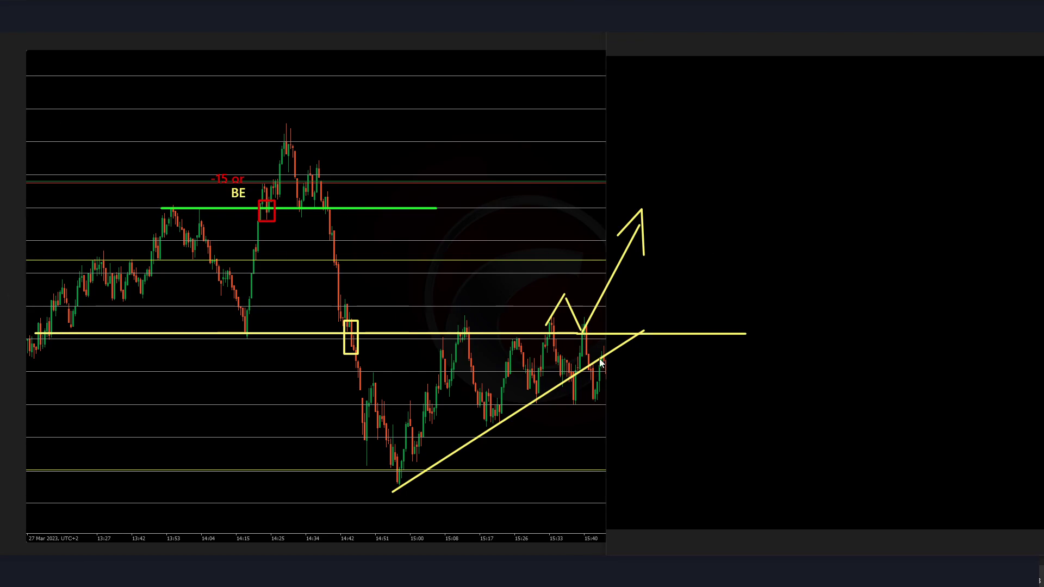
drag(536, 354, 554, 412)
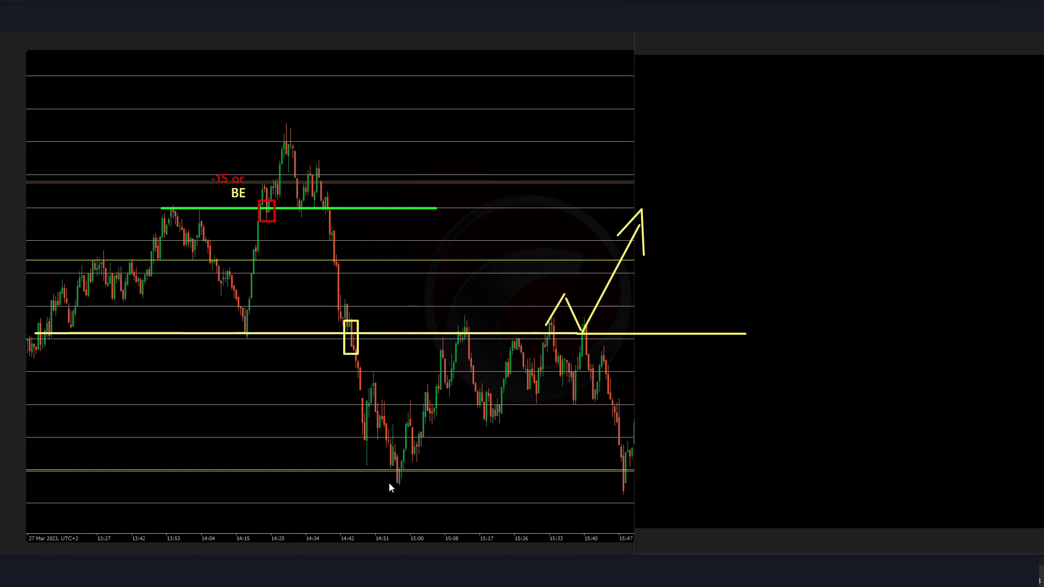
drag(367, 481, 946, 482)
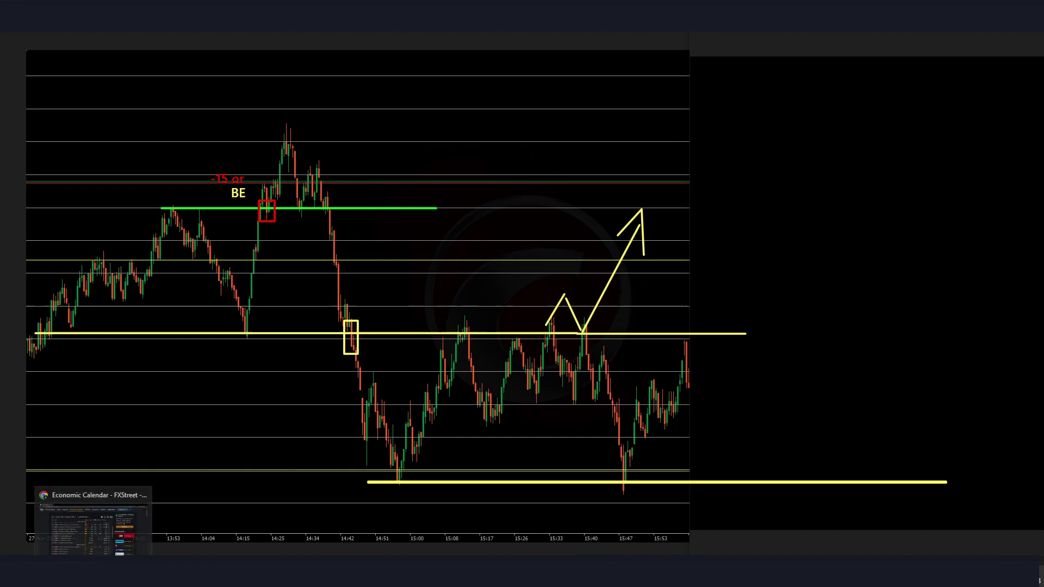
Check the March 27 events in the FXStreet economic calendar, then extend the upper yellow level well beyond the 16:16 candles
key(alt+Tab)
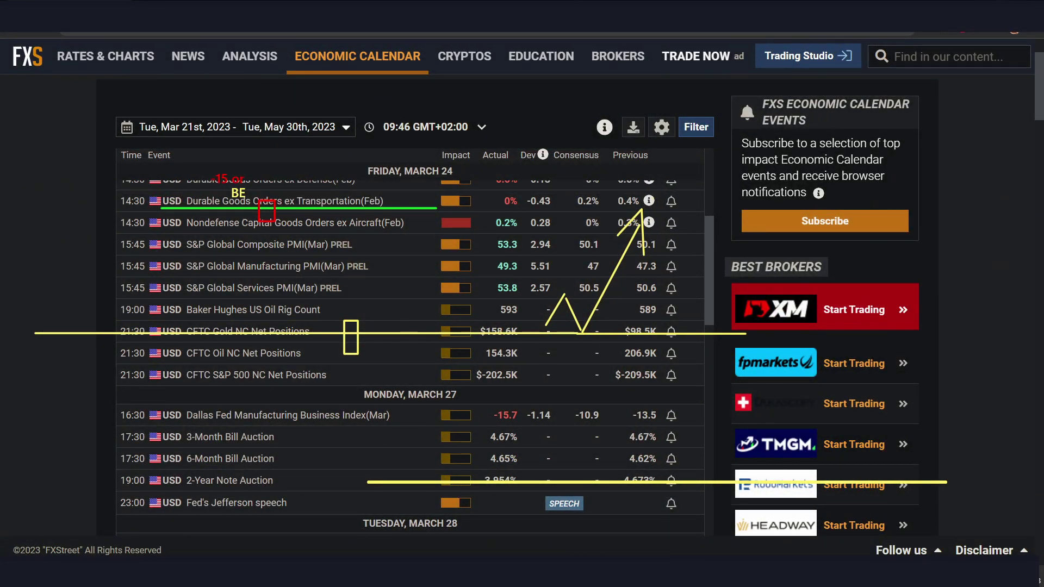
key(alt+Tab)
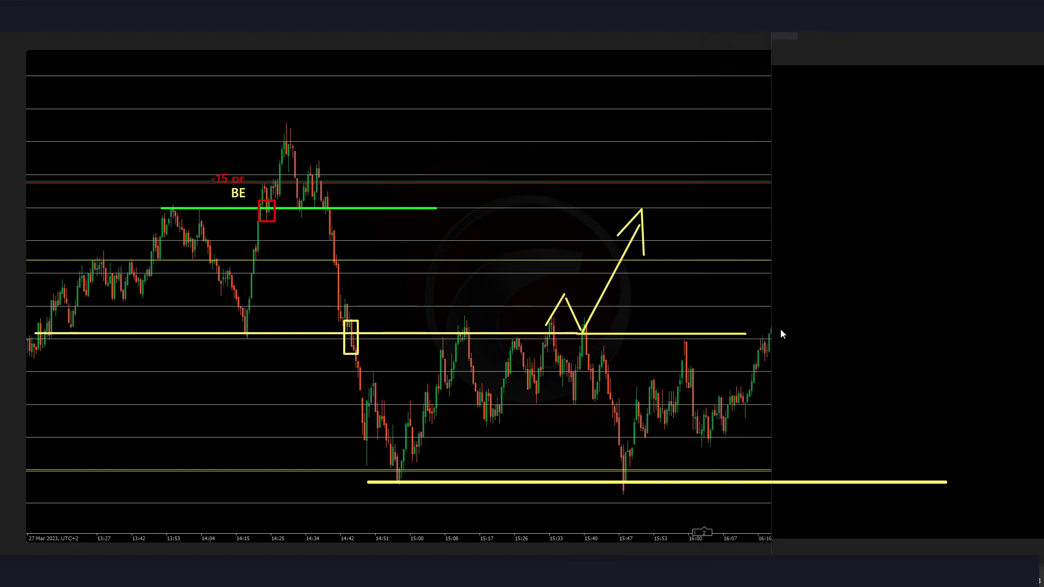
drag(745, 334, 968, 334)
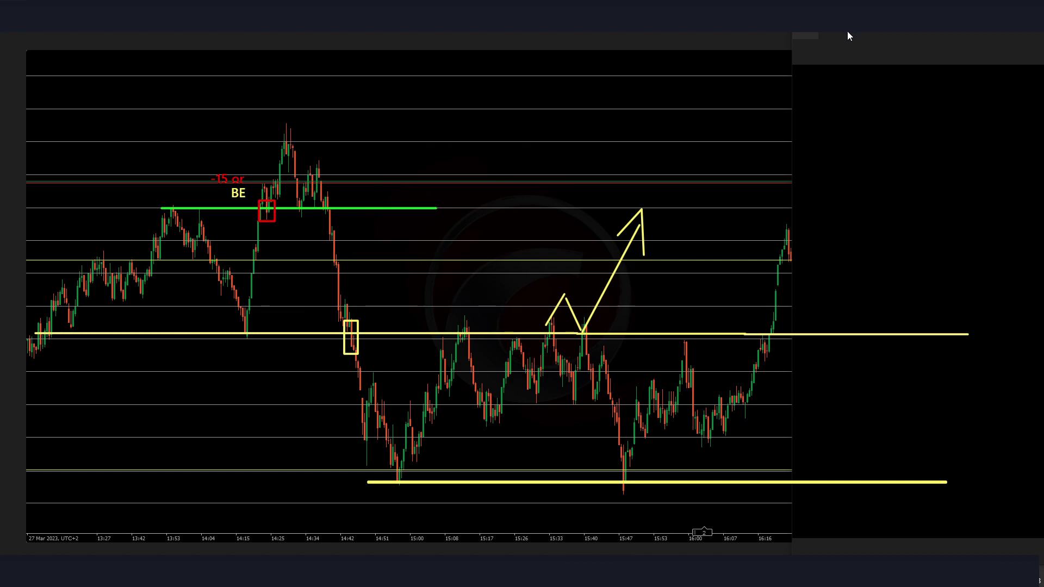
Move the blackboard image off the chart and show 03.27.png beside it with the candles past 16:39 exposed
drag(847, 32, 1043, 35)
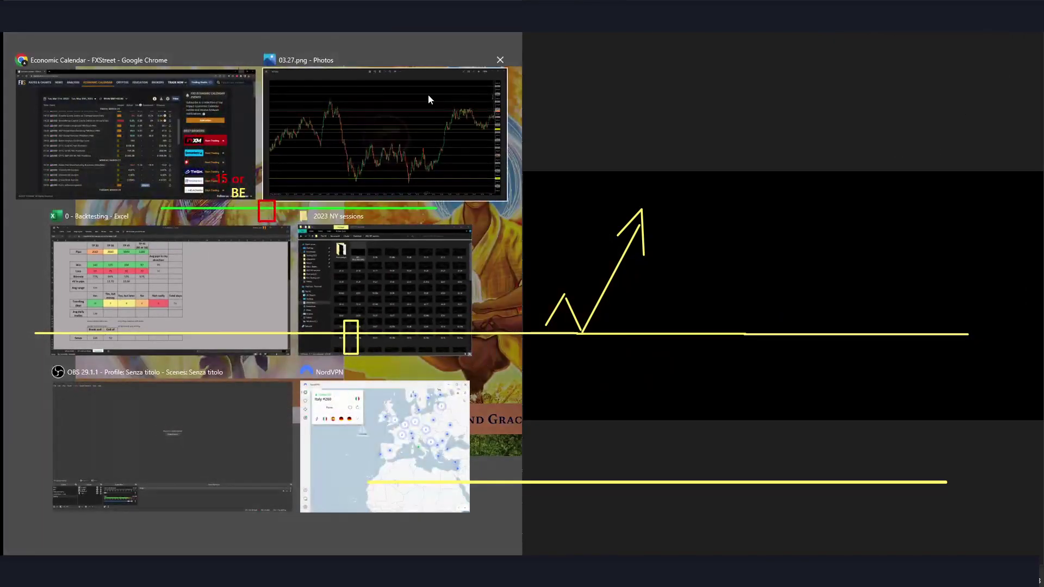
click(475, 99)
click(386, 87)
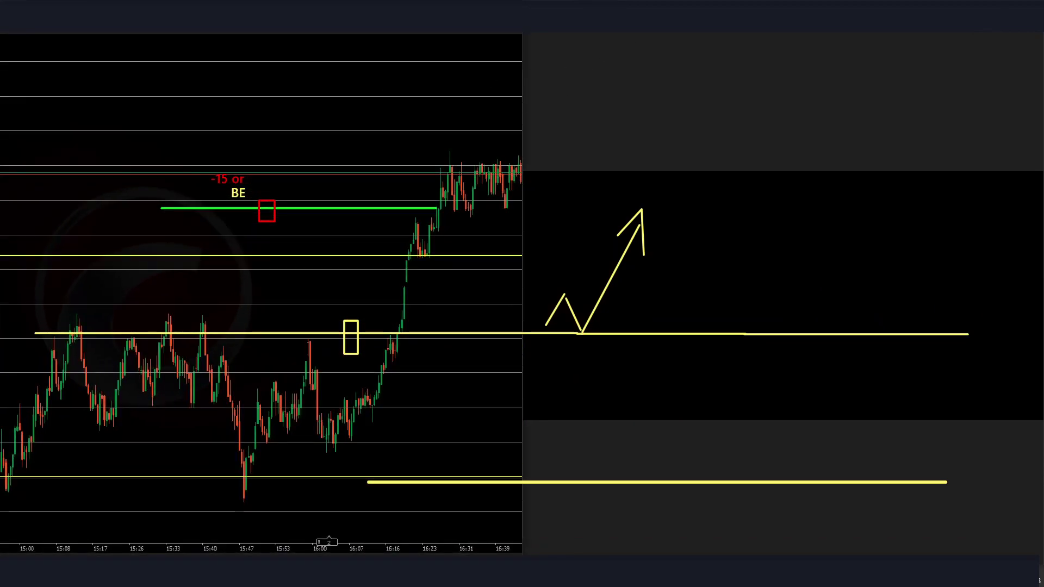
Enlarge the 27 March chart image under the markings and box the retest of 1953.00 near 16:23 in yellow
key(super+Up)
key(super+Down)
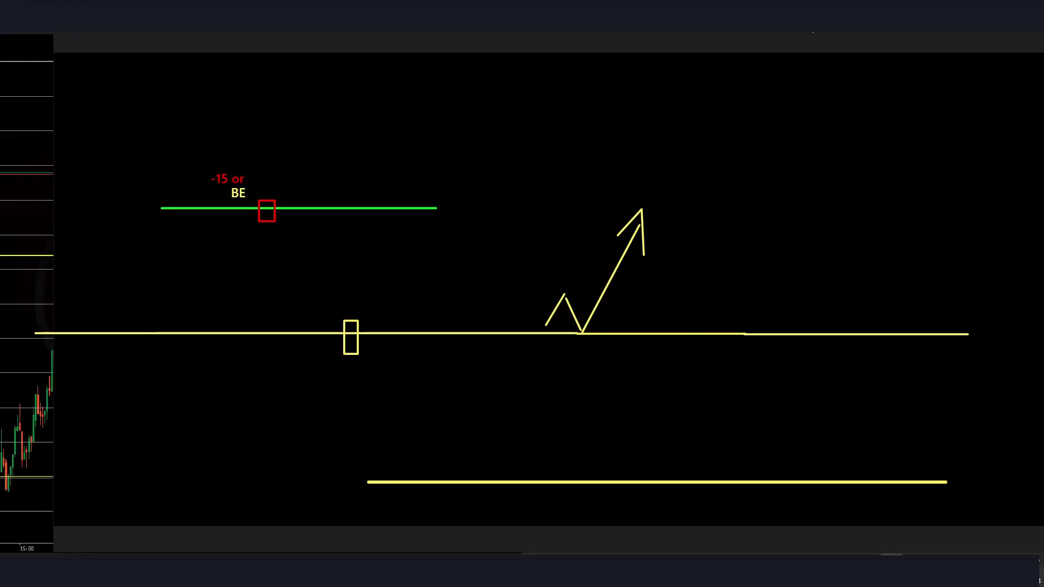
key(super+Right)
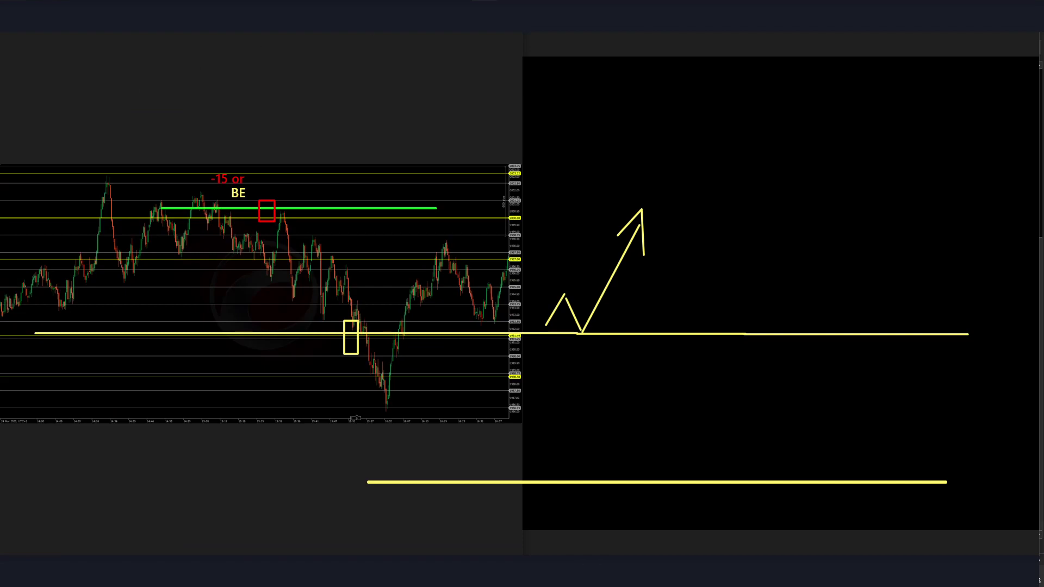
key(alt+Tab)
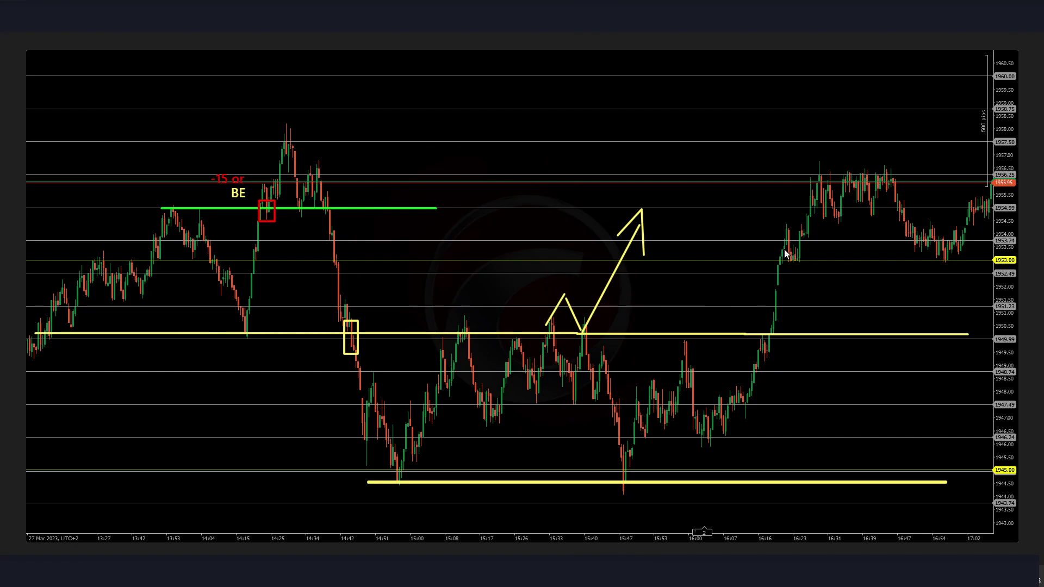
drag(783, 249, 806, 268)
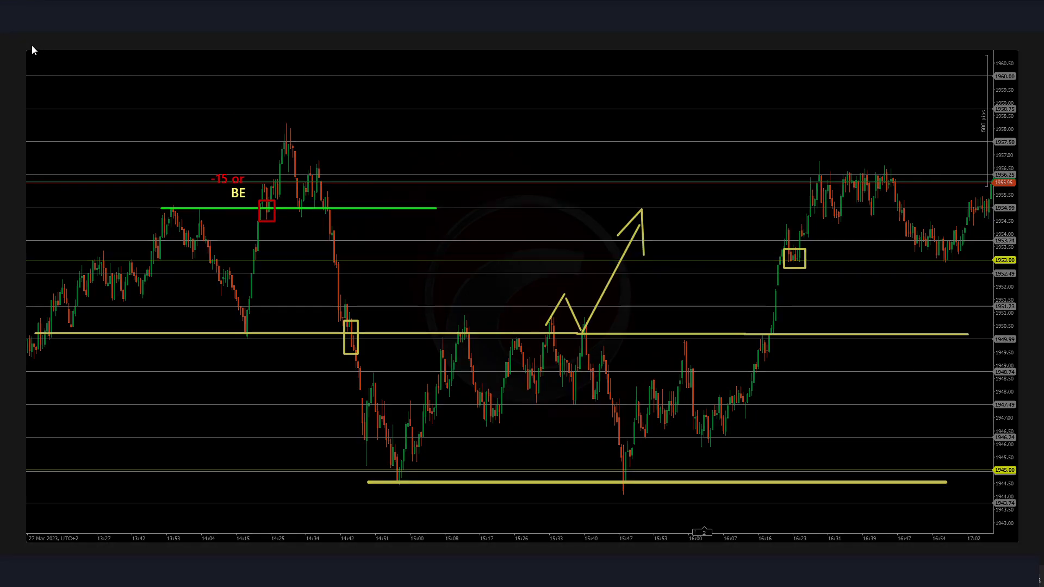
Capture the marked-up chart area, and box the upper yellow level's touches near 15:33 and 15:40 before leaving the screen annotations
drag(21, 47, 1026, 551)
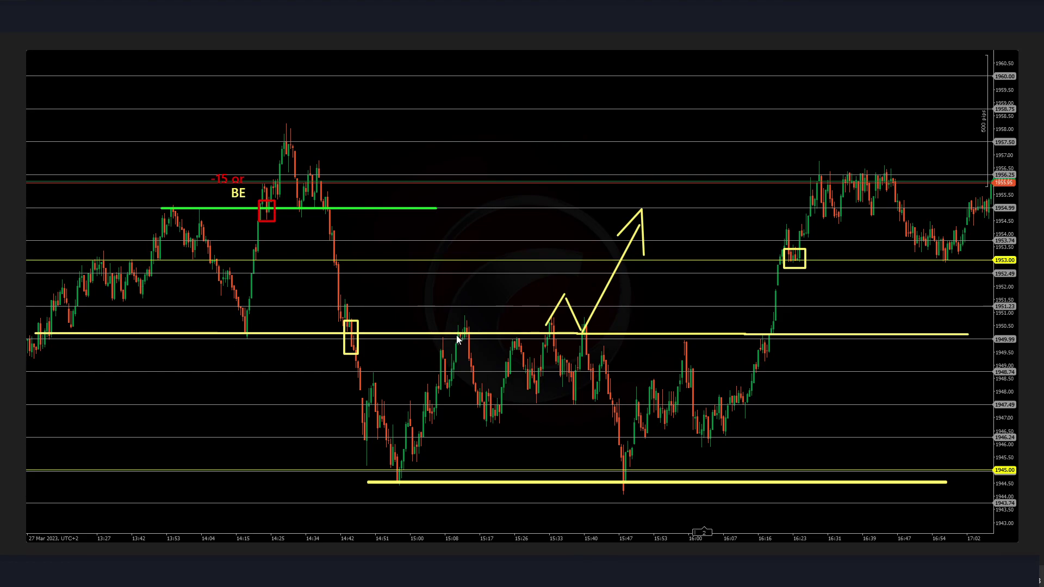
drag(531, 322, 559, 333)
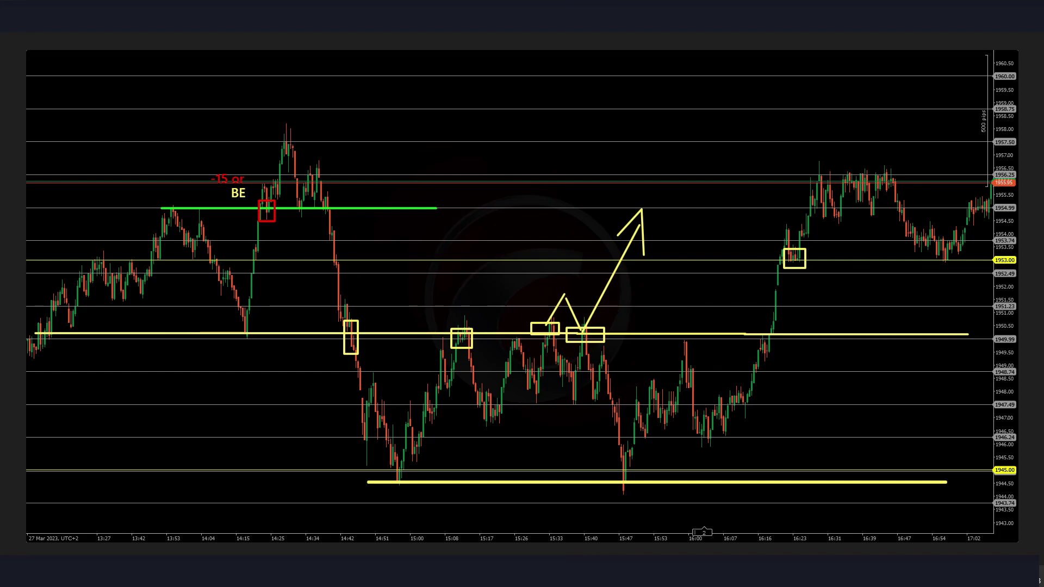
key(Escape)
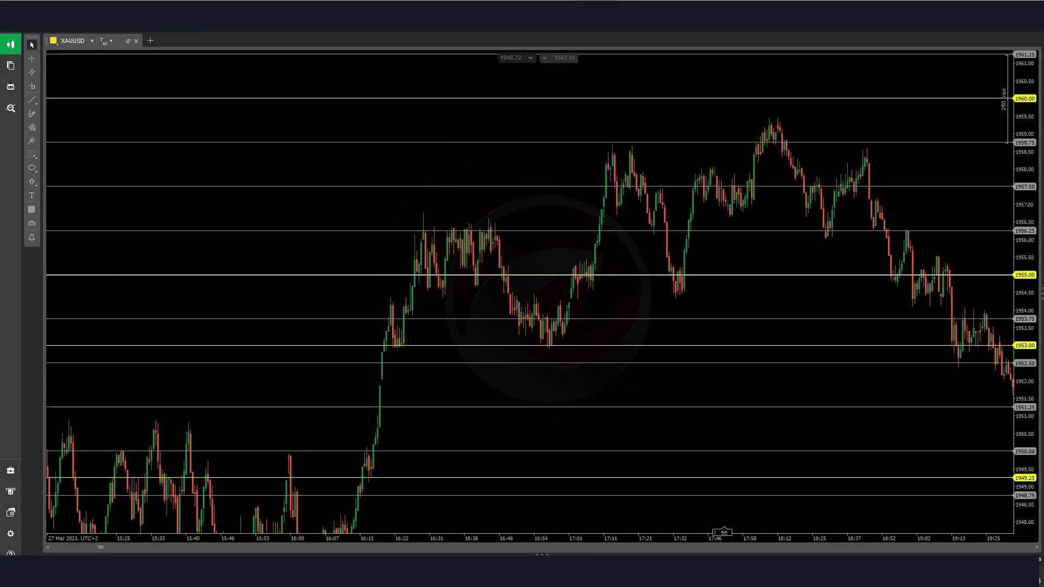
In cTrader, measure from the 1953.00 retest low near 16:22 on the XAUUSD chart, and exit the platform
middle_click(396, 337)
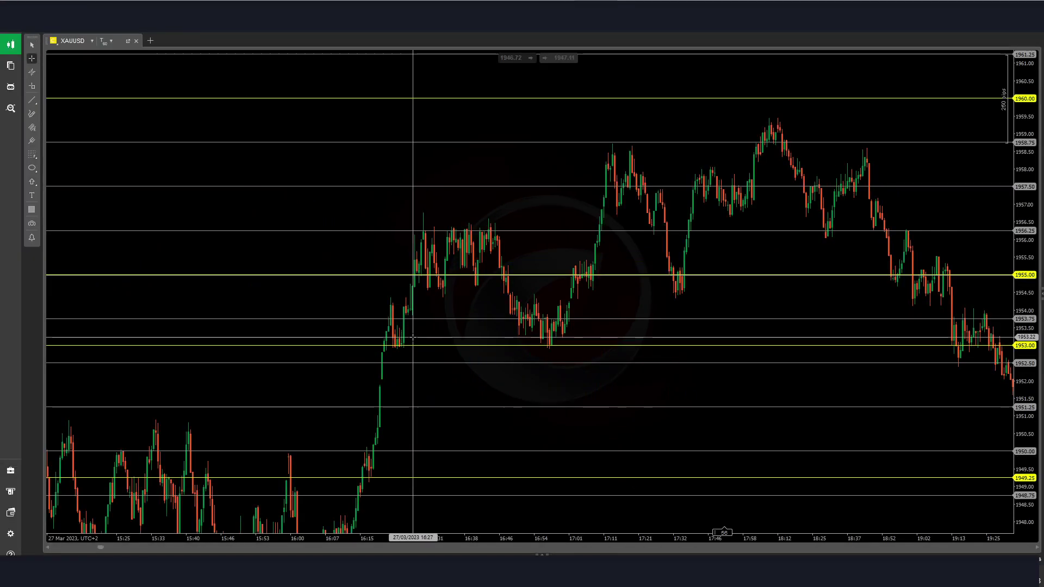
drag(397, 346, 514, 337)
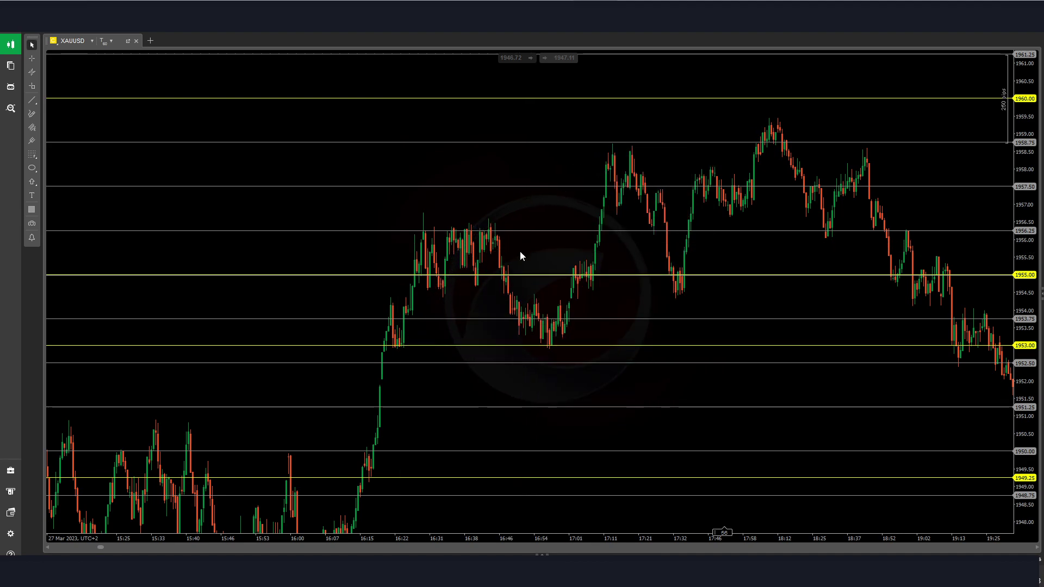
key(alt+F4)
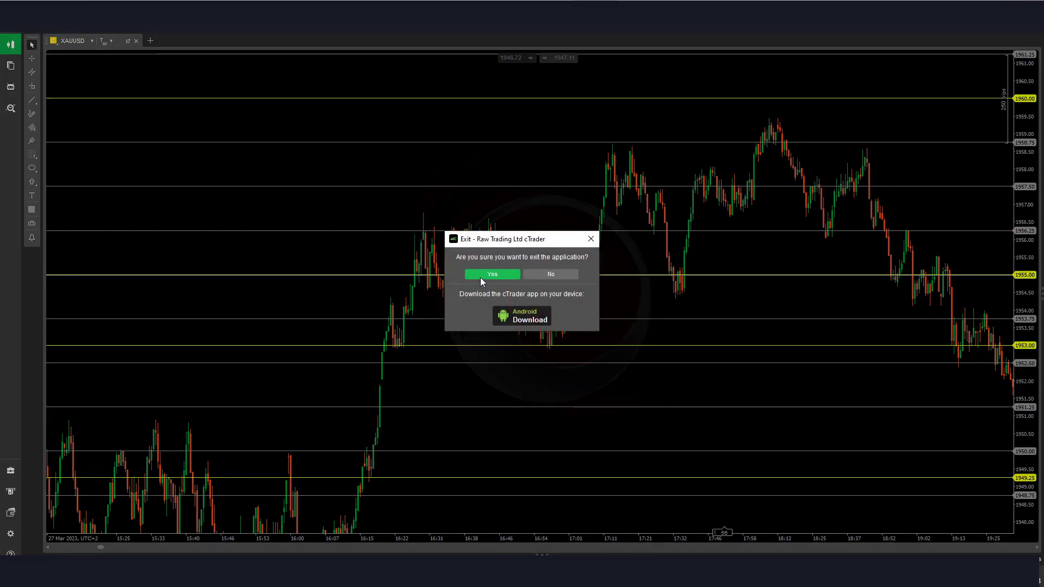
click(480, 275)
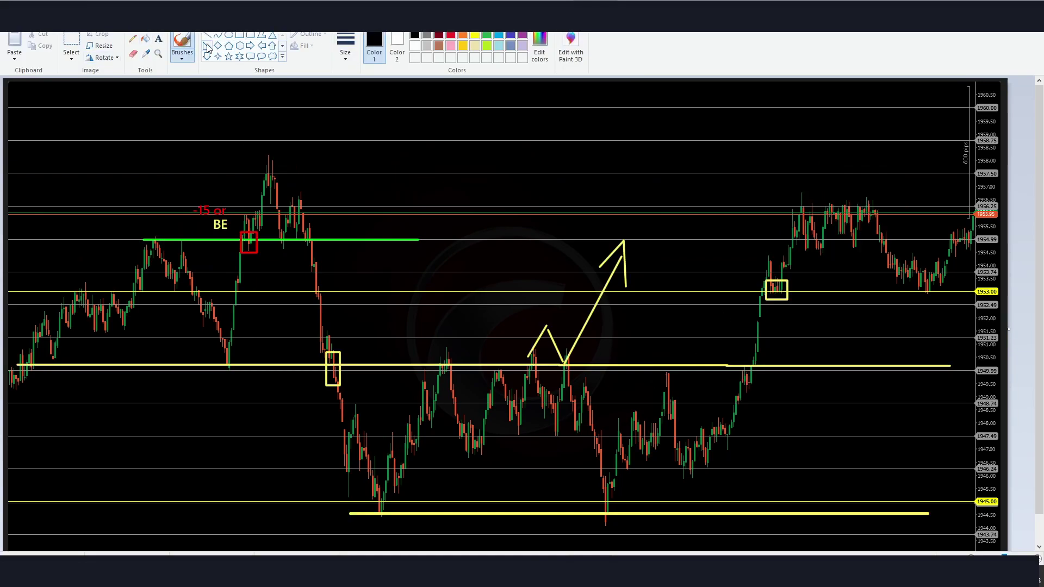
In Paint, draw a green rectangle over the yellow box at the 1953.00 retest on the captured chart
click(239, 34)
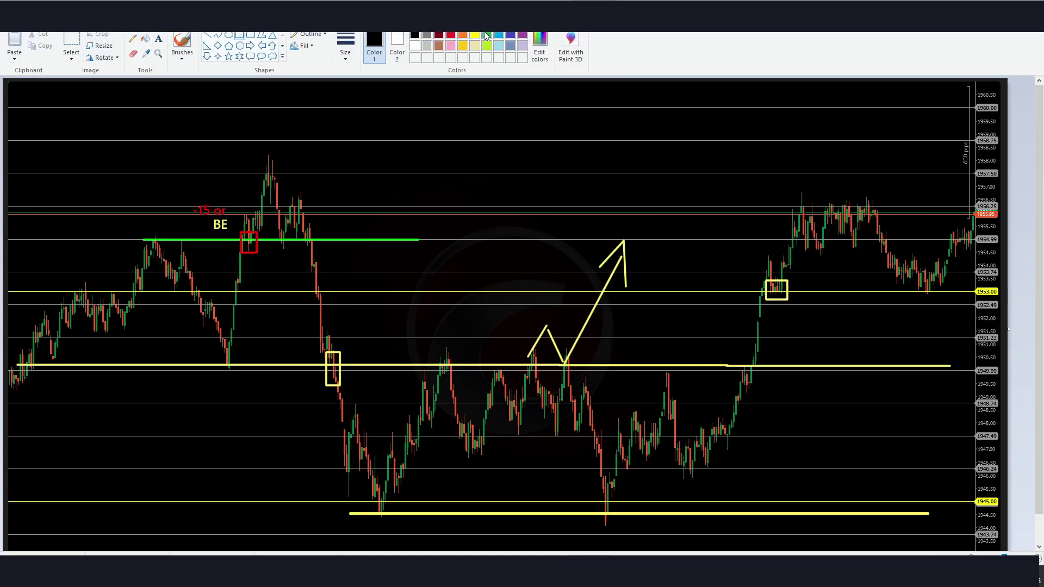
click(486, 36)
drag(765, 280, 788, 300)
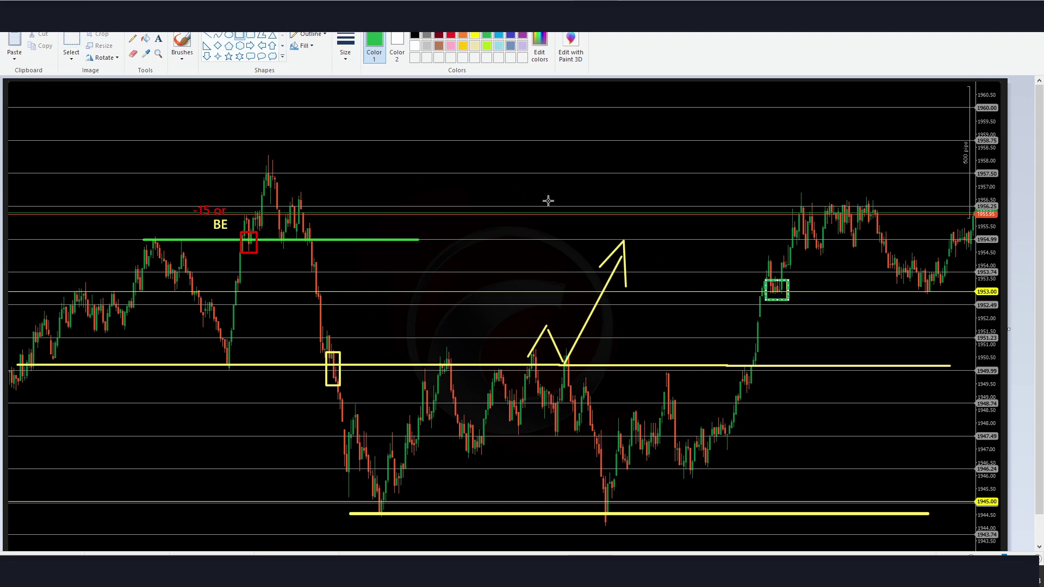
Label the green retest box with "+45 or" in green and "BE" in yellow beneath it
click(162, 39)
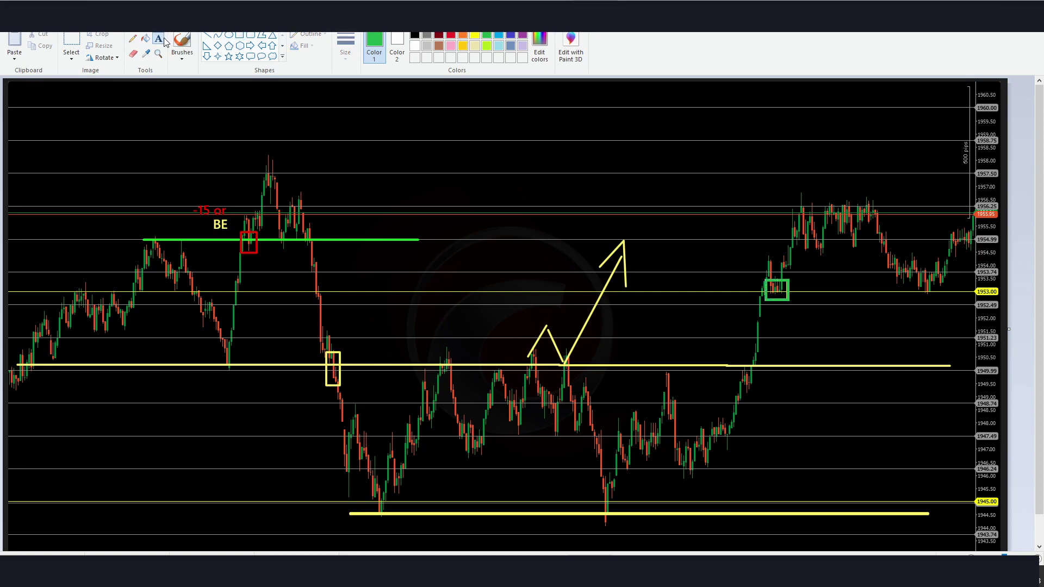
click(803, 276)
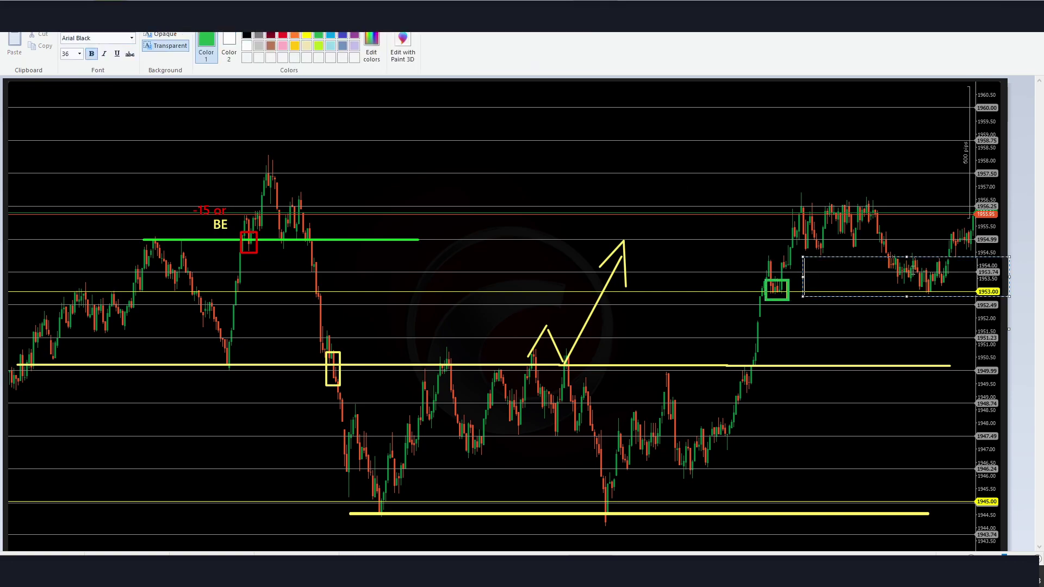
text(+45)
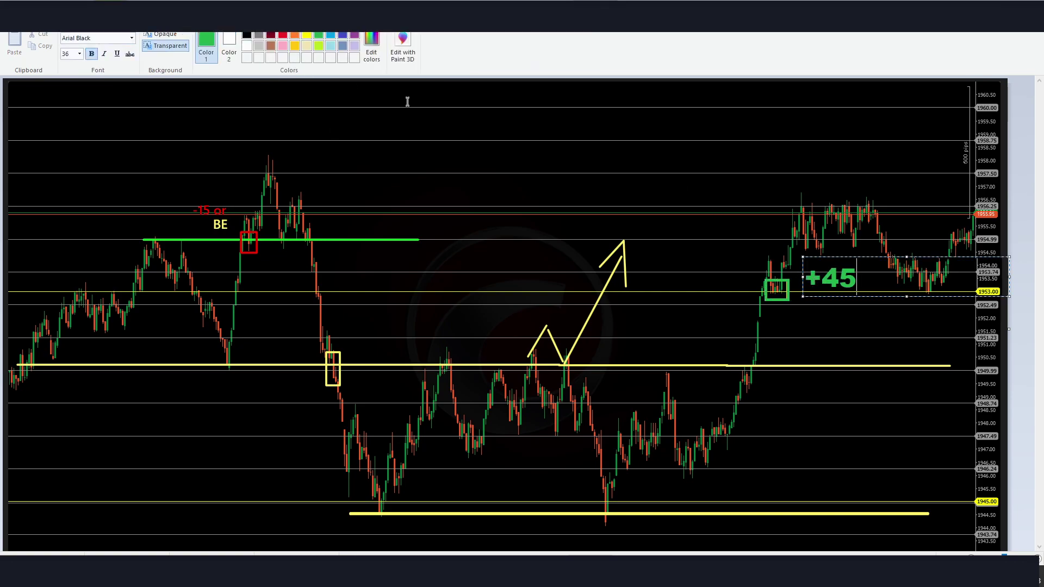
text( or)
click(794, 317)
click(813, 285)
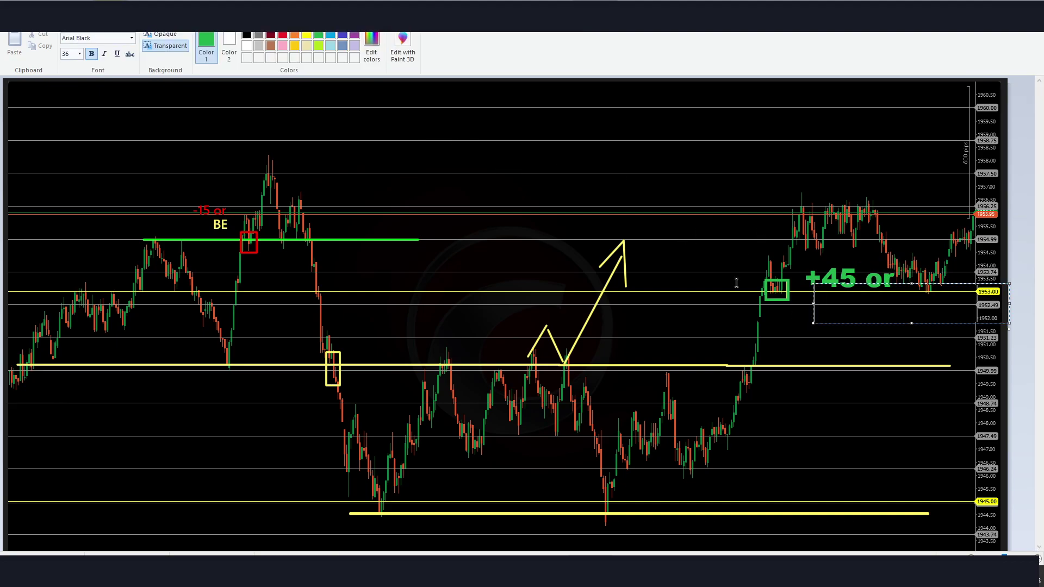
click(306, 35)
text(BE)
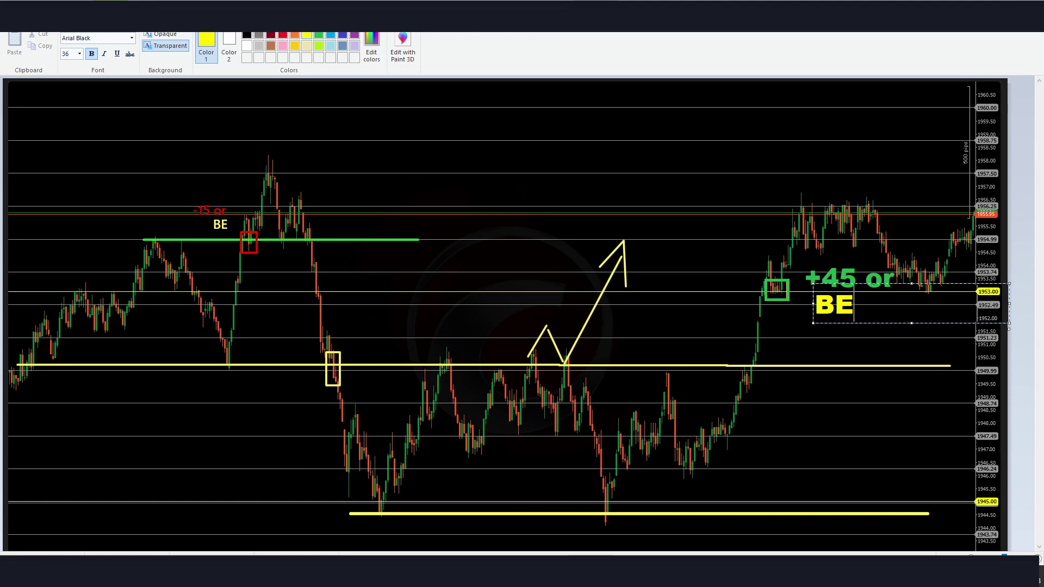
click(703, 142)
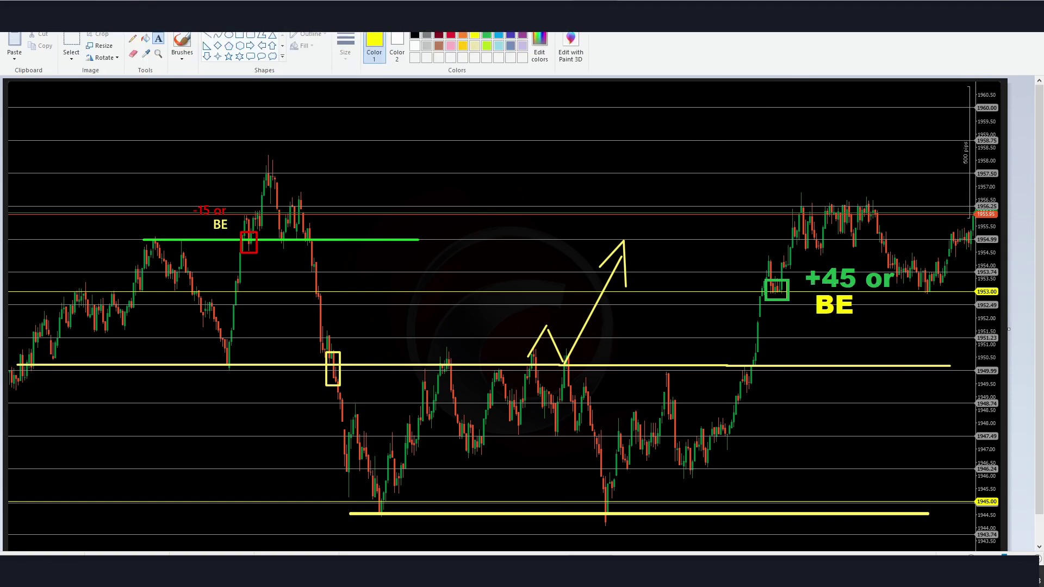